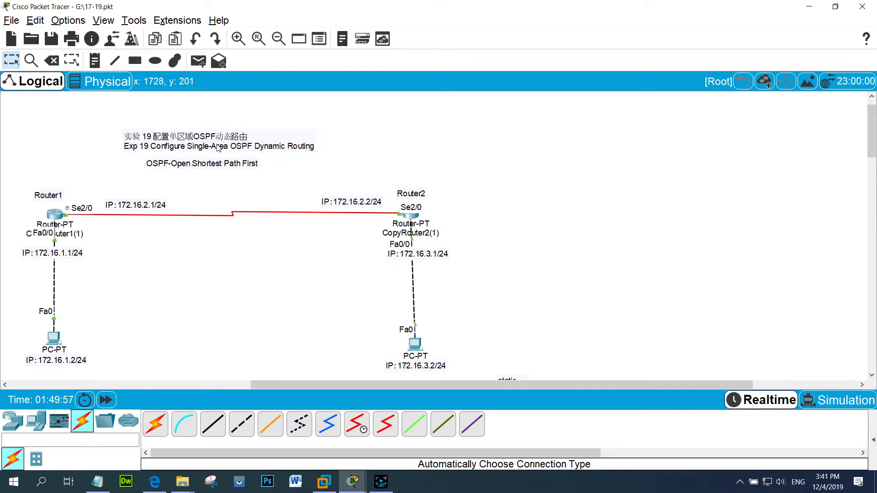
- Move the Exp 19 Configure Single-Area OSPF title note slightly up and to the right
left_click_drag(218, 147, 223, 144)
left_click(274, 179)
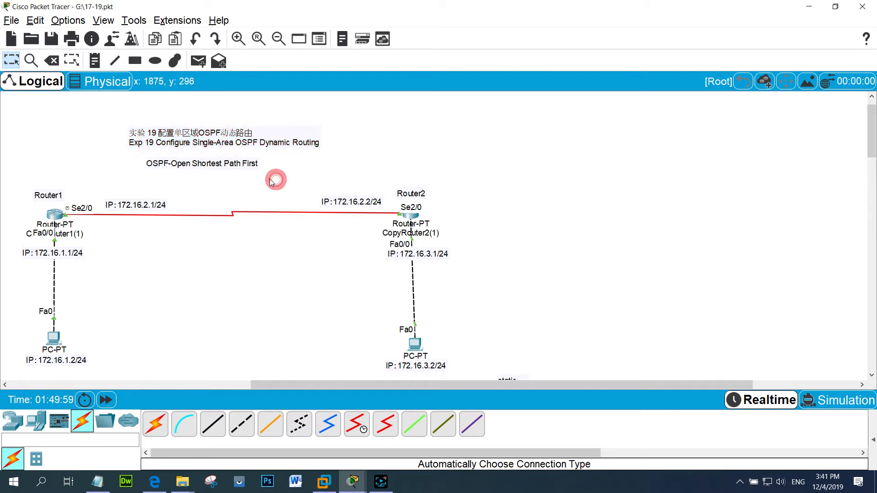
scroll(413, 275, "down", 5)
scroll(440, 289, "up", 5)
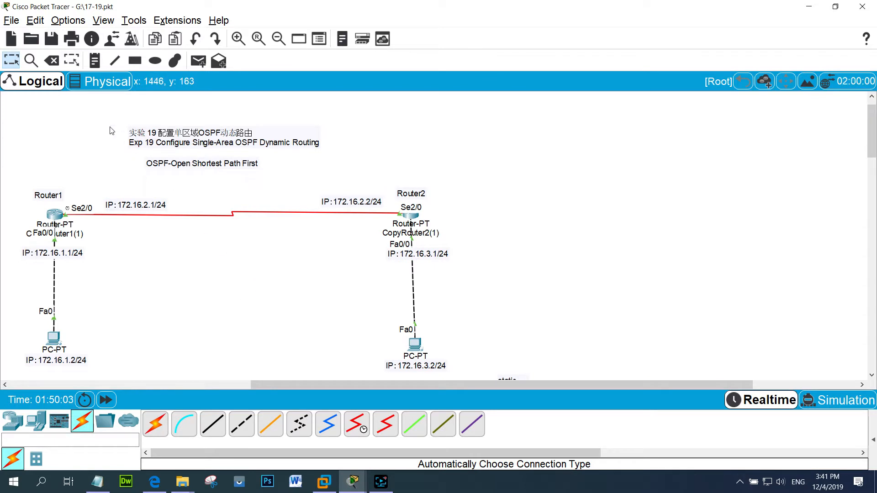
mouse_move(95, 114)
left_mouse_down()
mouse_move(256, 183)
mouse_move(352, 179)
mouse_move(133, 109)
mouse_move(94, 113)
left_mouse_up()
left_click(270, 174)
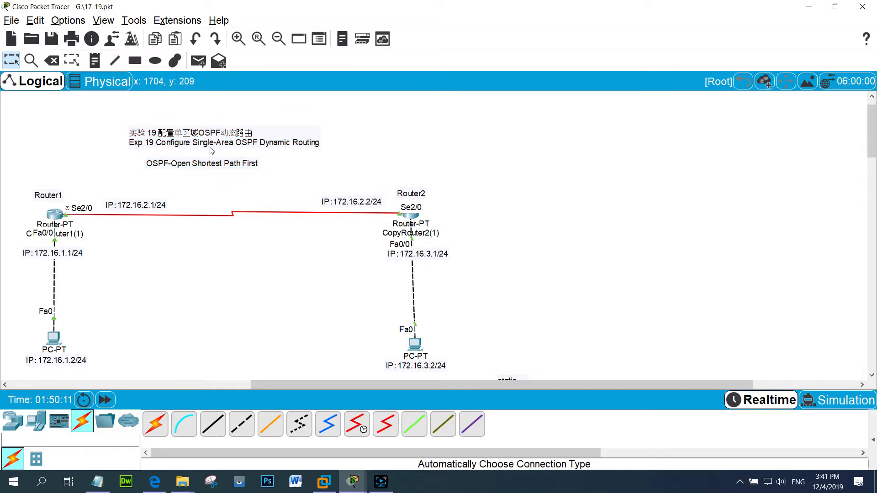
- Examine the Exp 19 single-area topology, including Router1, Router2, the serial link between them and their interface addresses
left_click(271, 294)
left_click_drag(14, 163, 466, 374)
left_click(289, 291)
left_click_drag(23, 166, 497, 300)
left_click(501, 296)
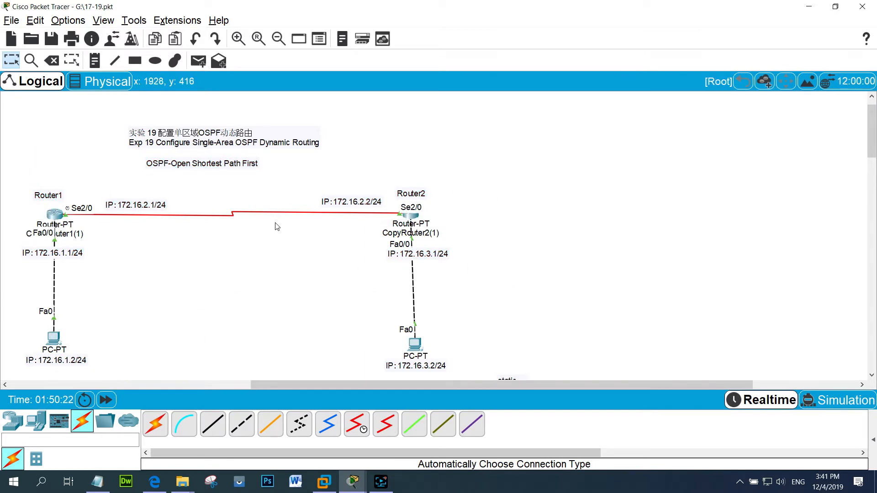
left_click_drag(13, 170, 104, 304)
left_click(227, 307)
left_click_drag(352, 164, 587, 359)
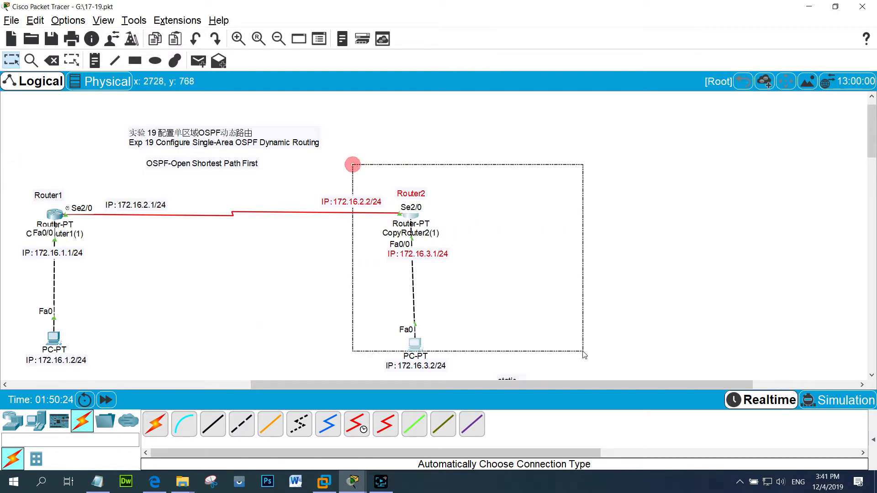
left_click(603, 312)
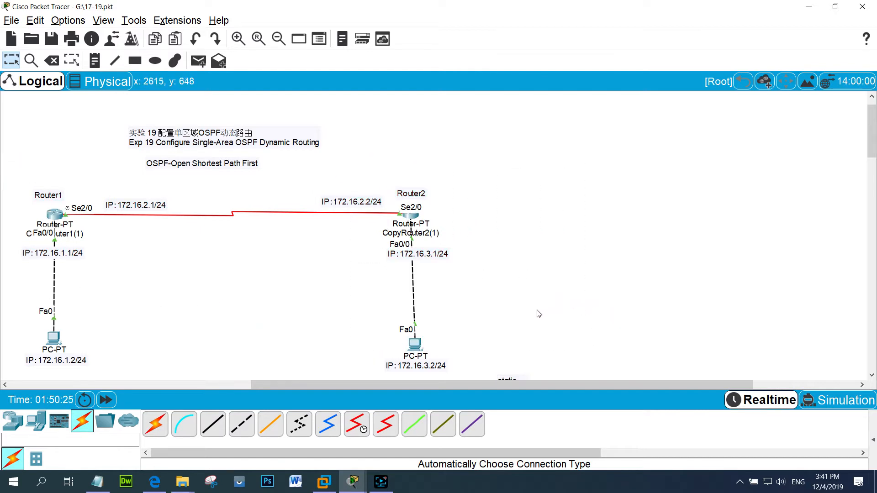
left_click_drag(332, 177, 522, 286)
left_click(550, 298)
left_click_drag(332, 175, 496, 283)
left_click(523, 296)
- Nudge the Exp 20 Multi-Area OSPF title up and left, and move the OSPF-Open Shortest Path First note slightly lower
left_click_drag(524, 382, 586, 382)
scroll(454, 304, "down", 4)
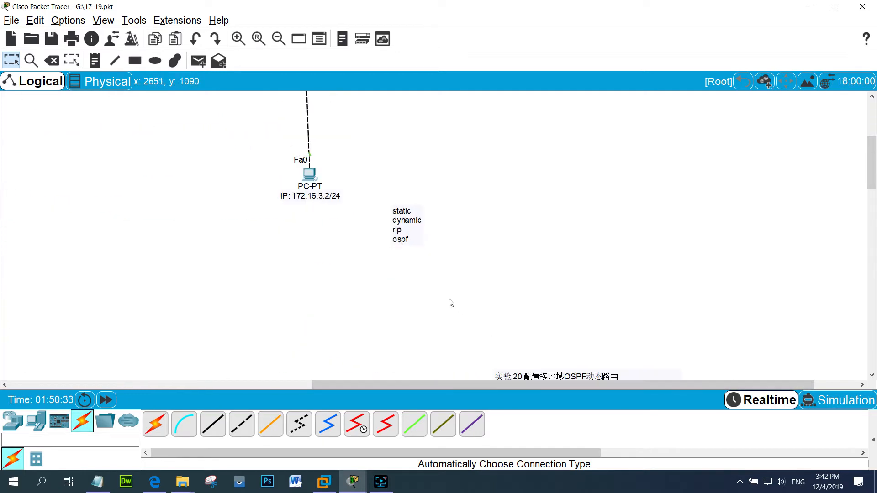
scroll(451, 303, "down", 5)
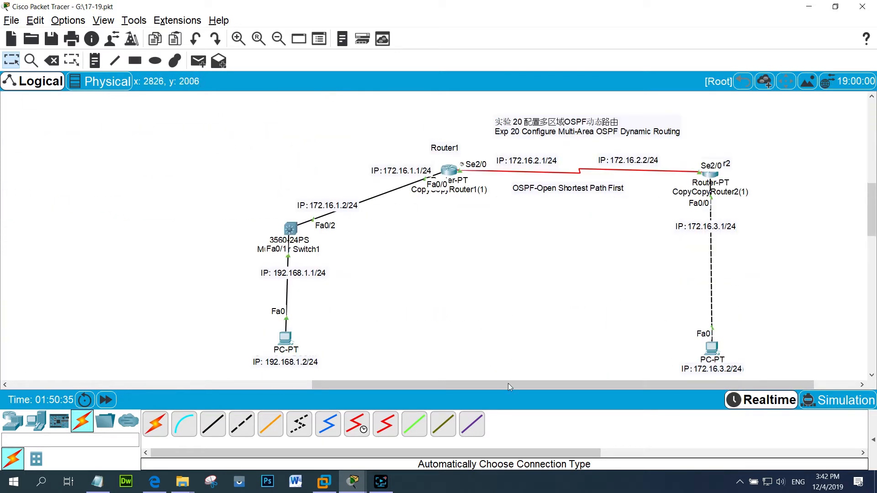
left_click_drag(495, 382, 558, 382)
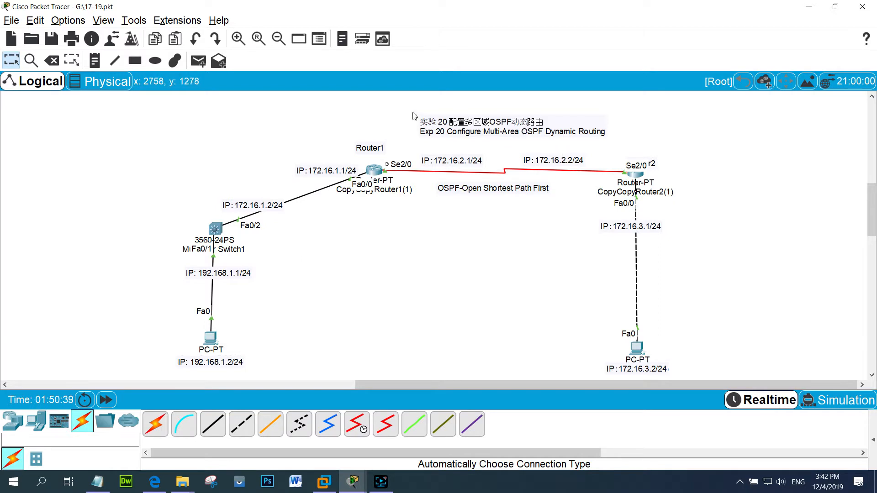
left_click_drag(401, 101, 628, 154)
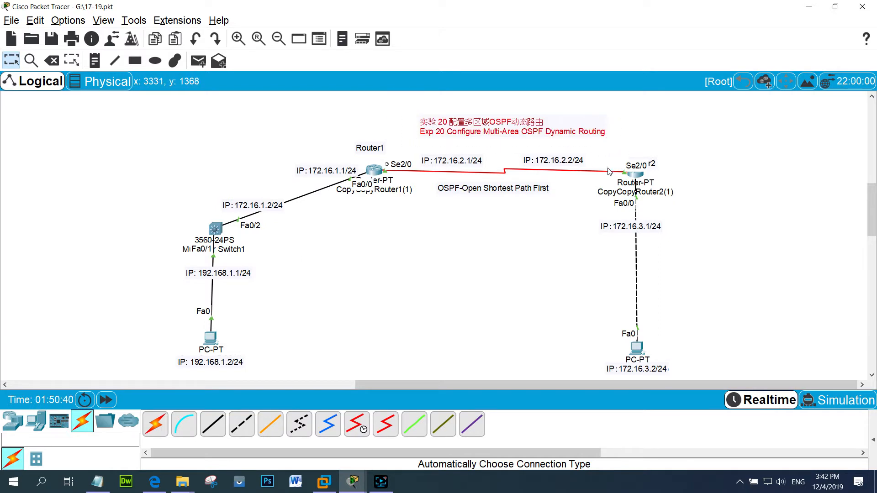
left_click(525, 272)
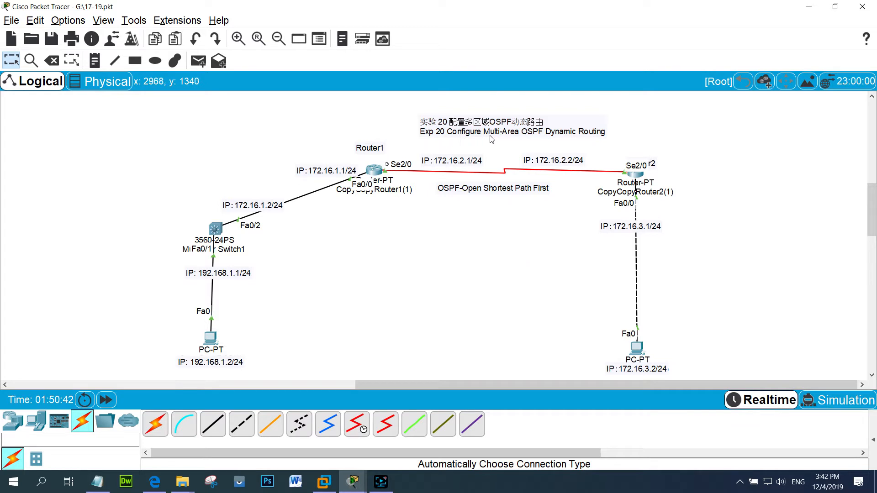
left_click_drag(497, 134, 490, 131)
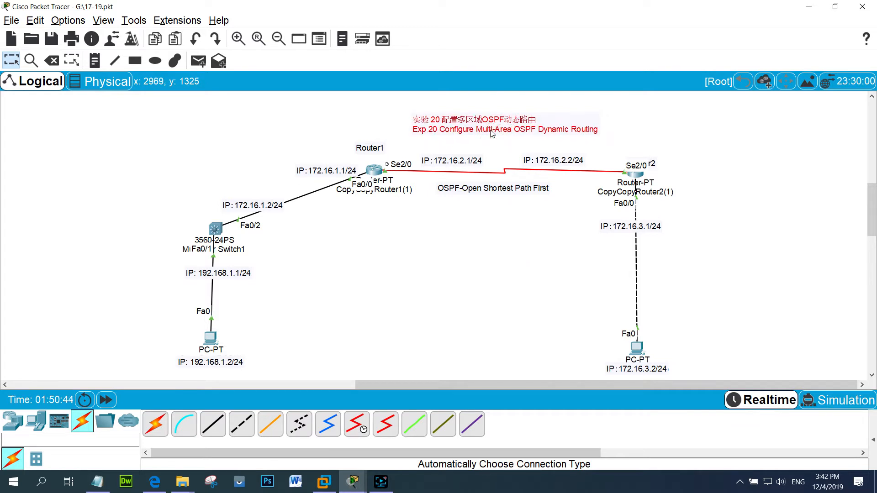
left_click(508, 293)
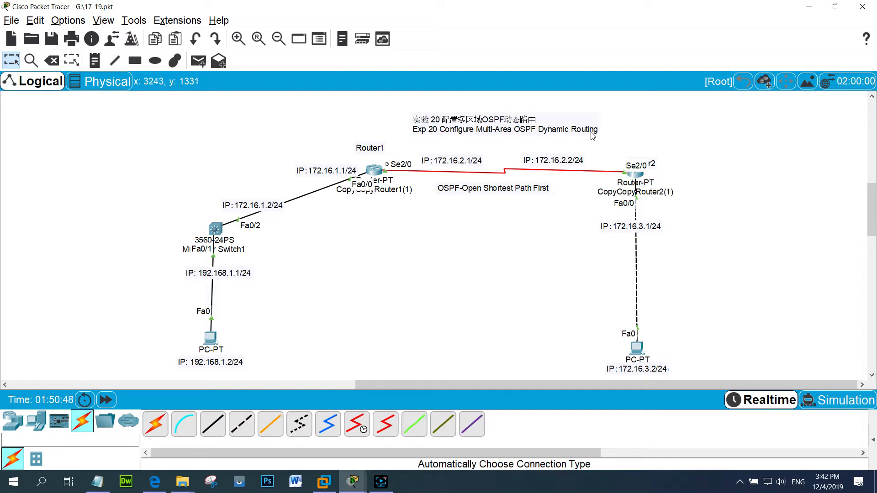
mouse_move(490, 188)
left_mouse_down()
mouse_move(494, 206)
mouse_move(482, 201)
left_mouse_up()
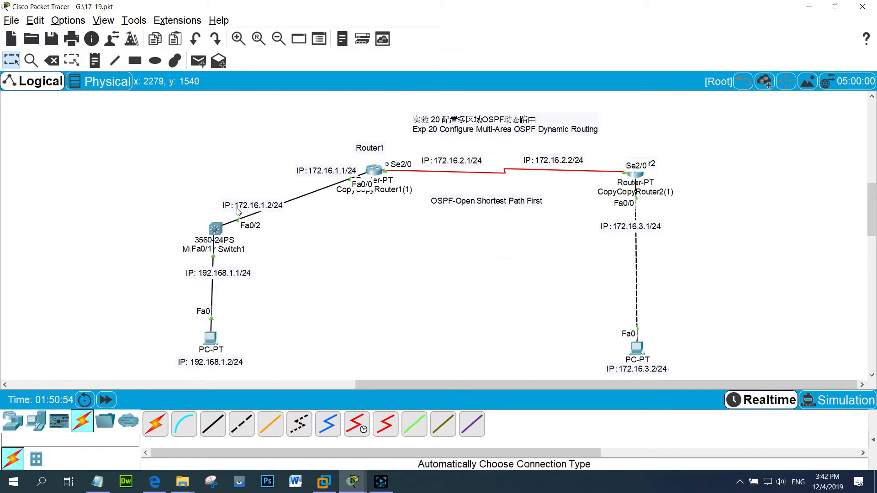
- Examine Router1, Router2 and the 3560 multilayer switch with their interface addresses in the Exp 20 topology
left_click_drag(321, 136, 489, 269)
left_click_drag(605, 153, 516, 256)
left_click(513, 255)
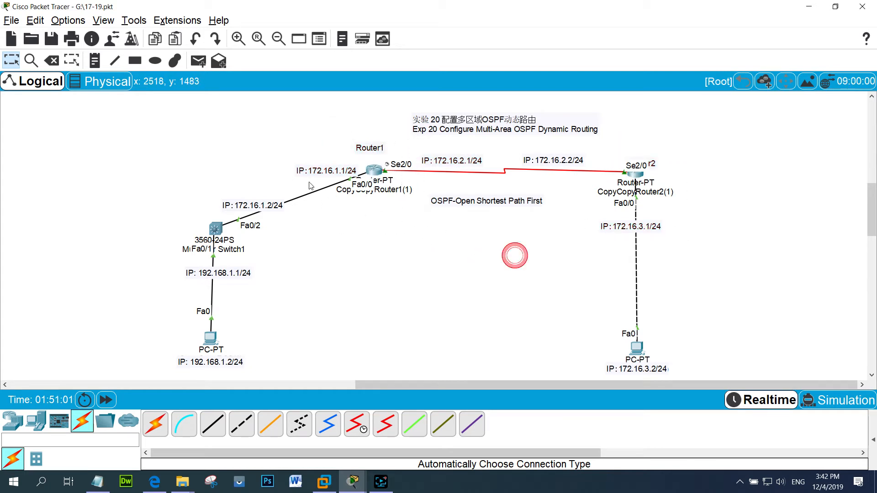
left_click_drag(178, 196, 289, 320)
left_click(352, 300)
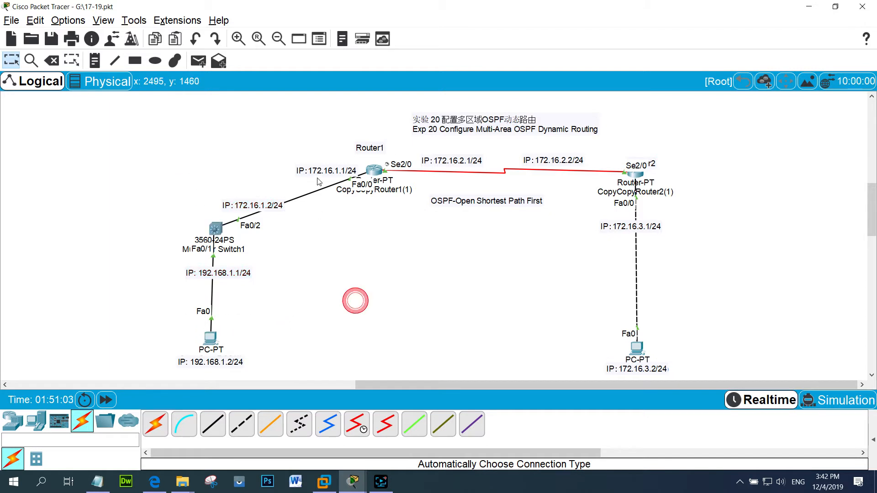
left_click_drag(319, 166, 426, 243)
left_click_drag(613, 155, 670, 217)
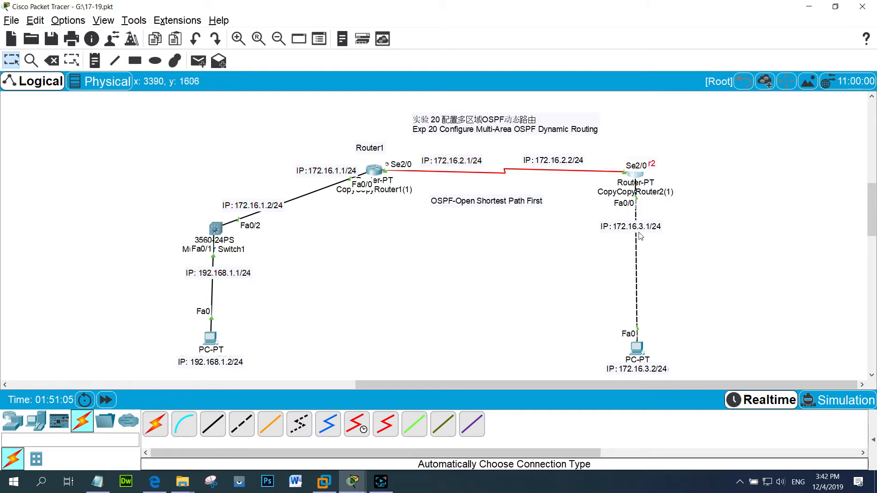
left_click_drag(333, 144, 426, 230)
left_click(446, 258)
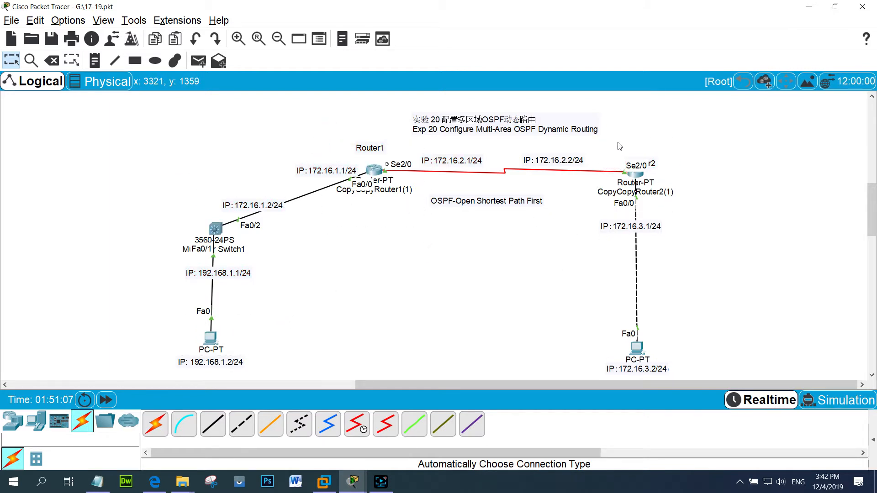
left_click_drag(616, 142, 681, 230)
left_click_drag(335, 142, 447, 236)
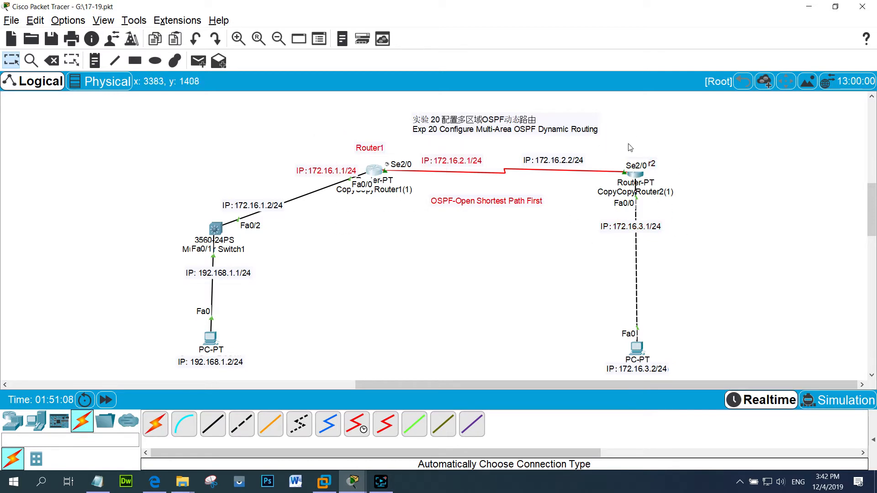
left_click_drag(602, 139, 666, 228)
left_click(526, 244)
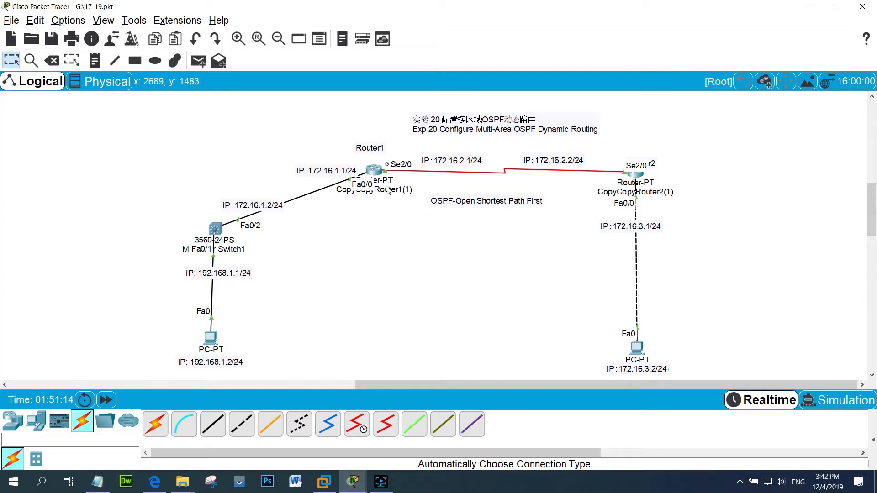
left_click(443, 264)
left_click_drag(333, 158, 436, 241)
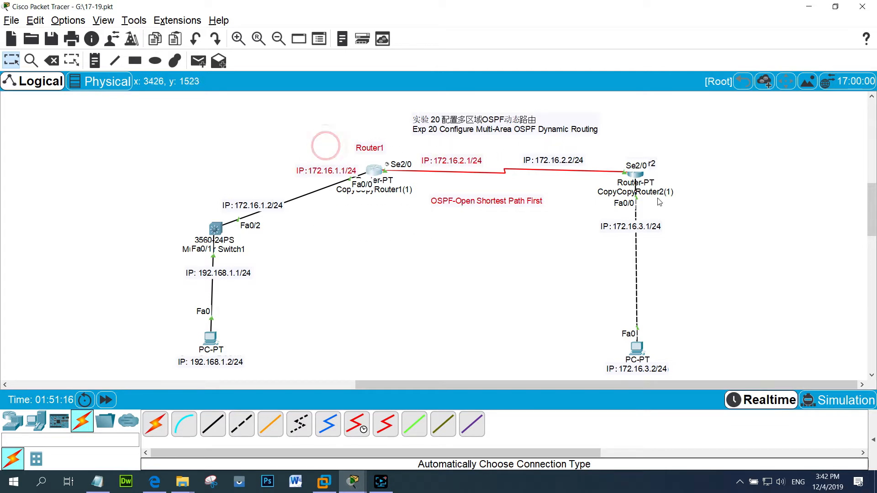
left_click_drag(615, 141, 693, 257)
left_click_drag(331, 136, 414, 212)
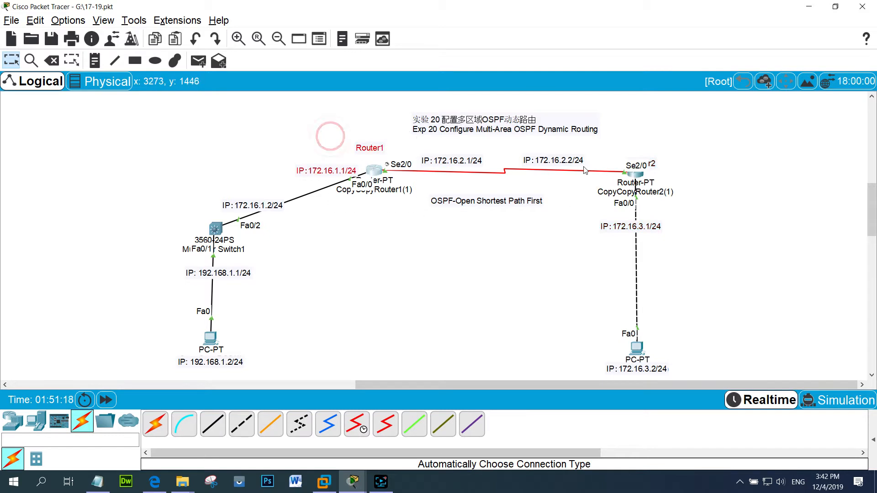
- Examine Router1 in the Exp 20 topology, focusing on its Fa0/0 and Se2/0 interfaces and their networks
left_click_drag(316, 141, 397, 219)
left_click(453, 278)
left_click_drag(306, 131, 415, 250)
left_click(415, 251)
left_click_drag(319, 137, 406, 230)
left_click(422, 249)
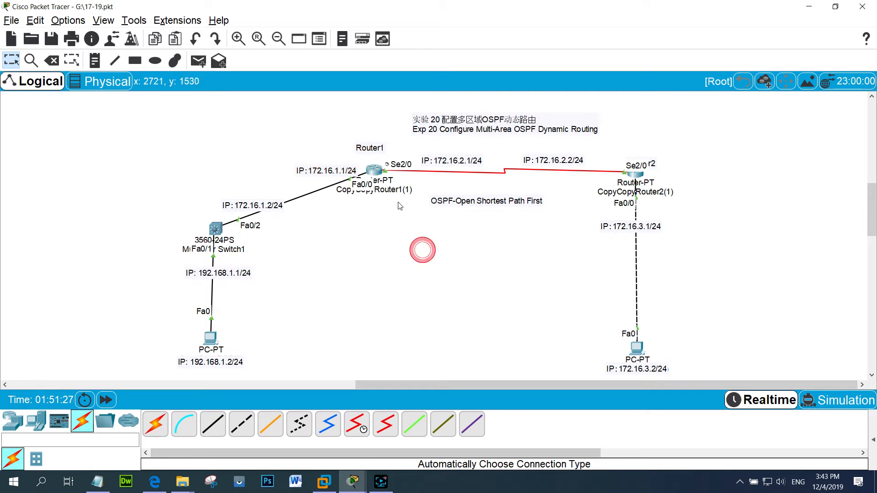
left_click_drag(320, 138, 419, 238)
left_click(435, 264)
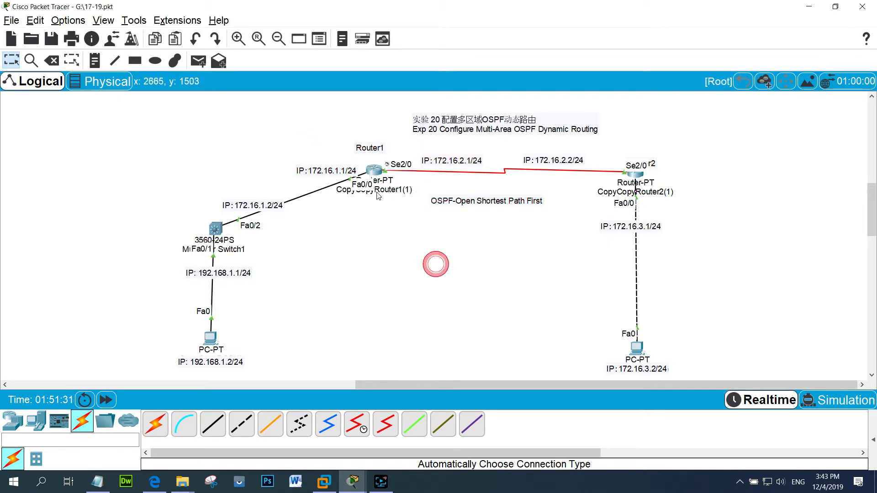
left_click_drag(363, 178, 434, 255)
left_click(434, 269)
left_click_drag(309, 146, 436, 268)
left_click(442, 277)
left_click_drag(285, 142, 448, 257)
left_click(459, 273)
left_click_drag(296, 143, 447, 279)
left_click(455, 294)
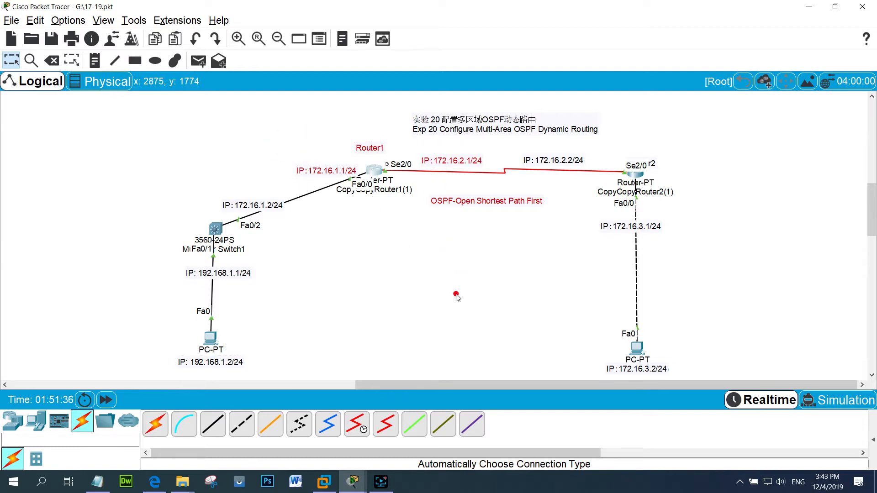
- Look over the whole Exp 20 topology and the two end PCs, 192.168.1.2/24 and 172.16.3.2/24
left_click_drag(108, 147, 697, 374)
left_click(455, 313)
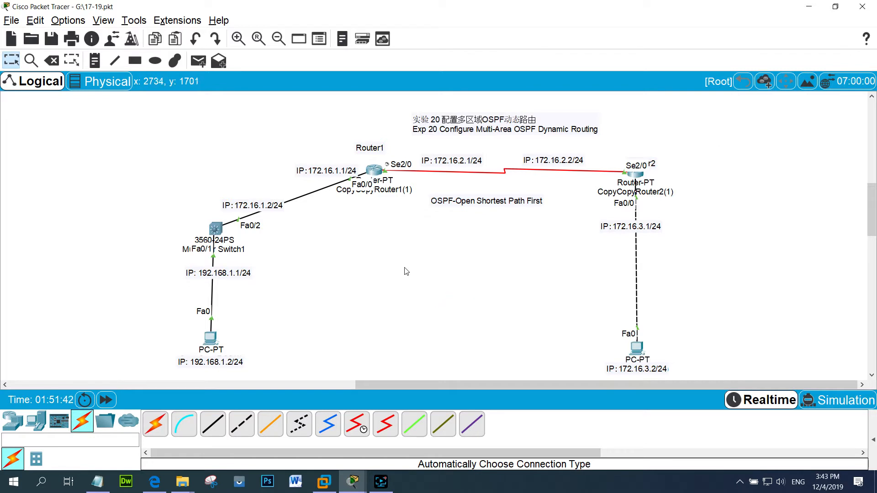
left_click_drag(151, 161, 700, 377)
left_click(536, 336)
left_click_drag(147, 317, 273, 388)
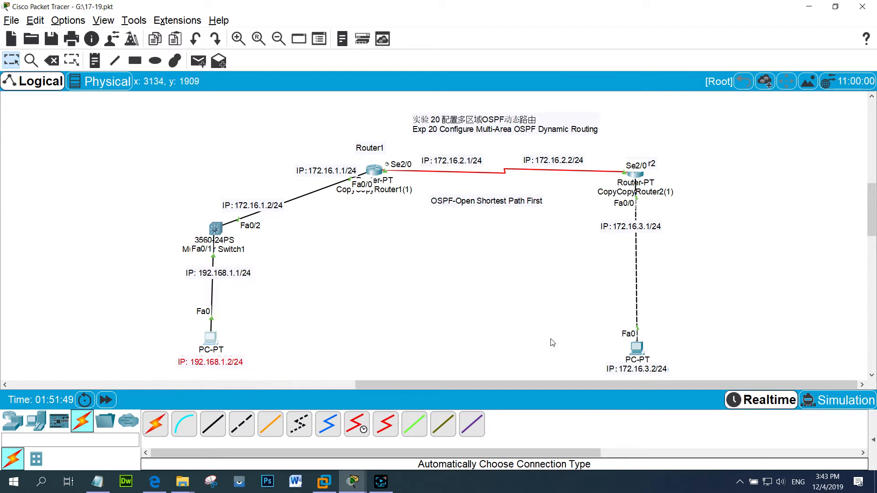
left_click_drag(553, 316, 702, 377)
left_click(424, 329)
left_click_drag(163, 331, 294, 398)
left_click(319, 358)
left_click(313, 349)
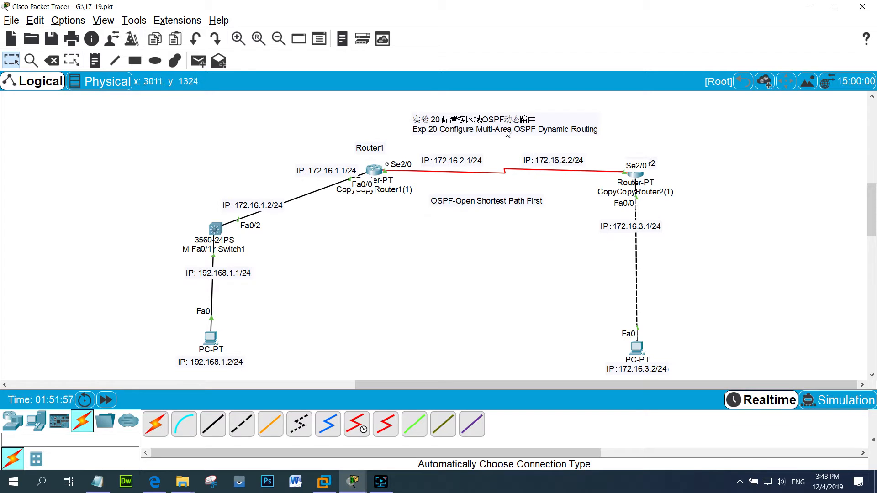
- Read the Exp 20 title note about configuring multi-area OSPF dynamic routing
left_click_drag(387, 105, 573, 148)
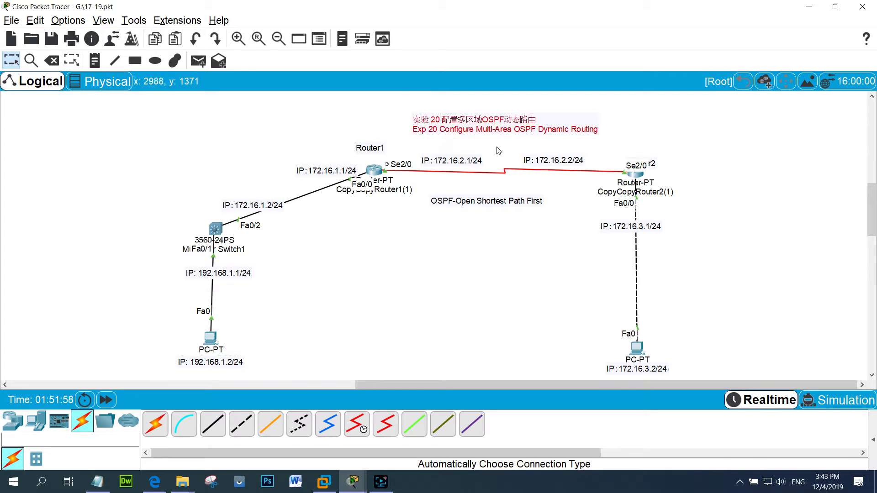
left_click(493, 141)
left_click(475, 106)
left_click_drag(386, 104, 536, 144)
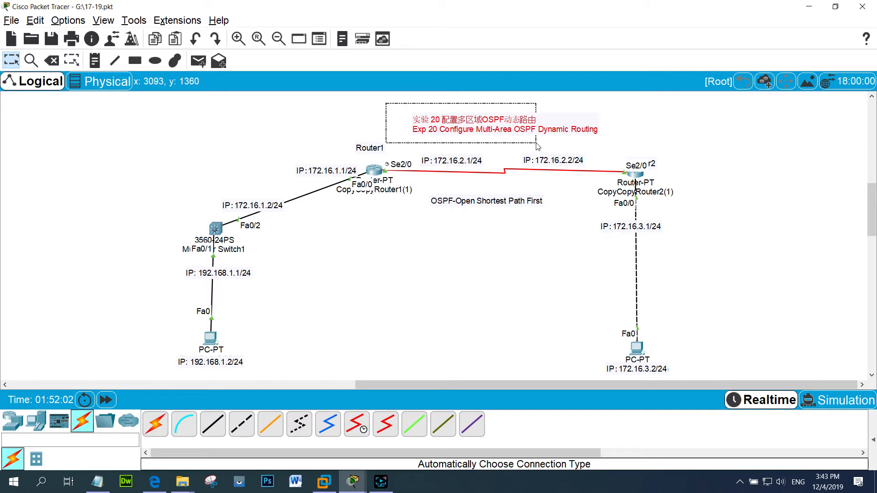
left_click(518, 144)
left_click_drag(400, 107, 522, 146)
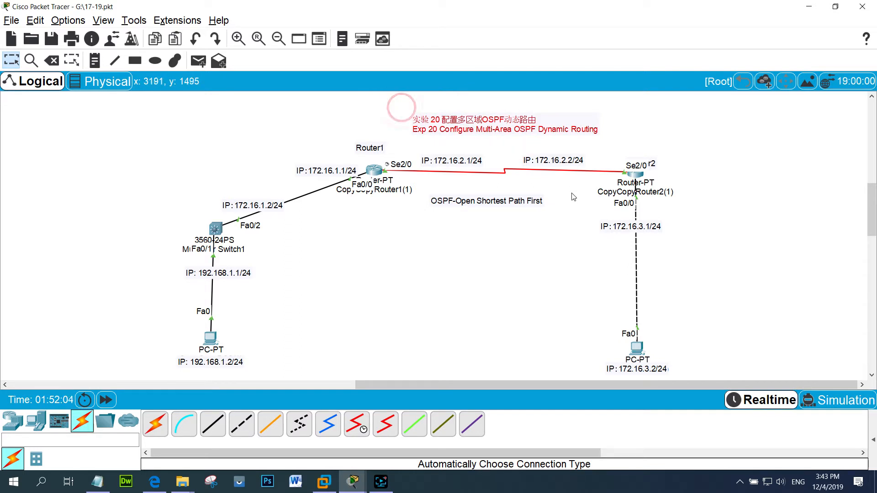
left_click(554, 236)
left_click_drag(465, 103, 611, 161)
left_click(535, 301)
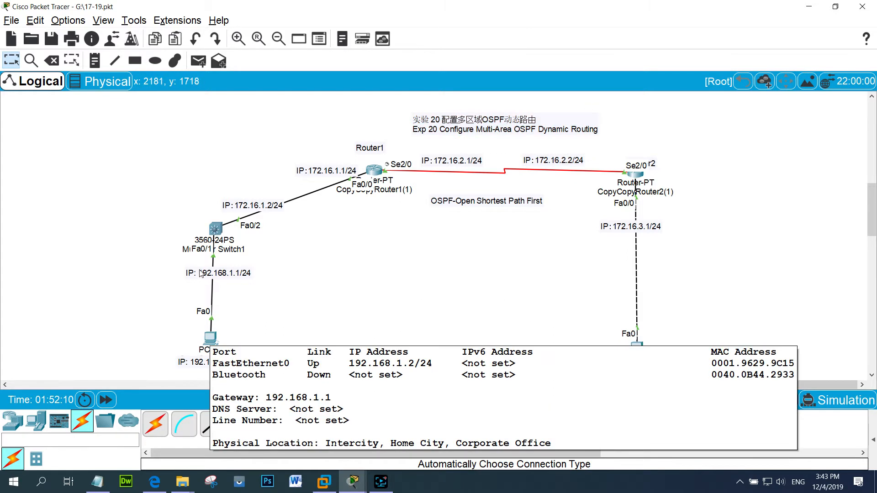
- Check the 192.168.1.2/24 PC and the multilayer switch, and shift the switch's IP: 192.168.1.1/24 label slightly up and left
left_click_drag(172, 316, 284, 383)
left_click(289, 322)
left_click_drag(192, 218, 248, 246)
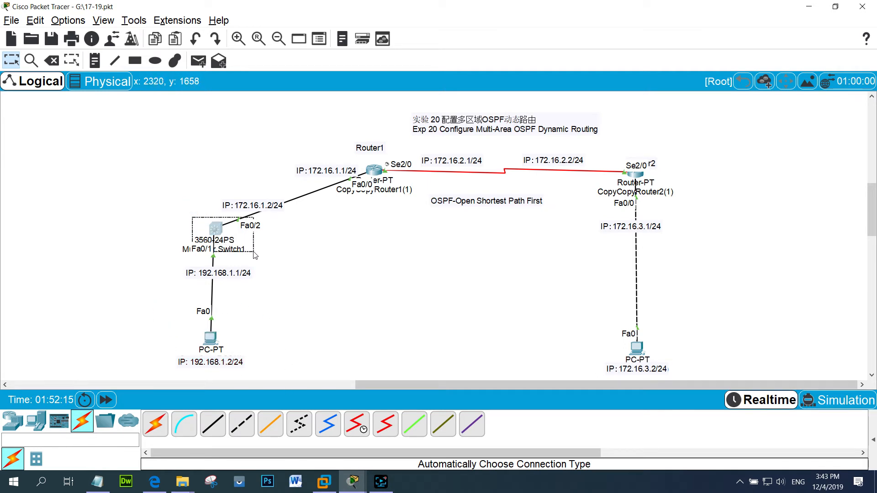
left_click(303, 271)
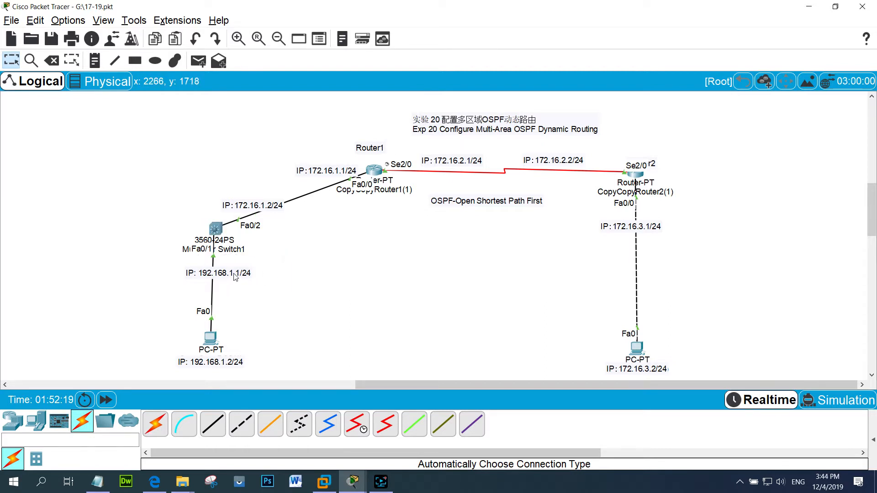
left_click_drag(233, 272, 222, 261)
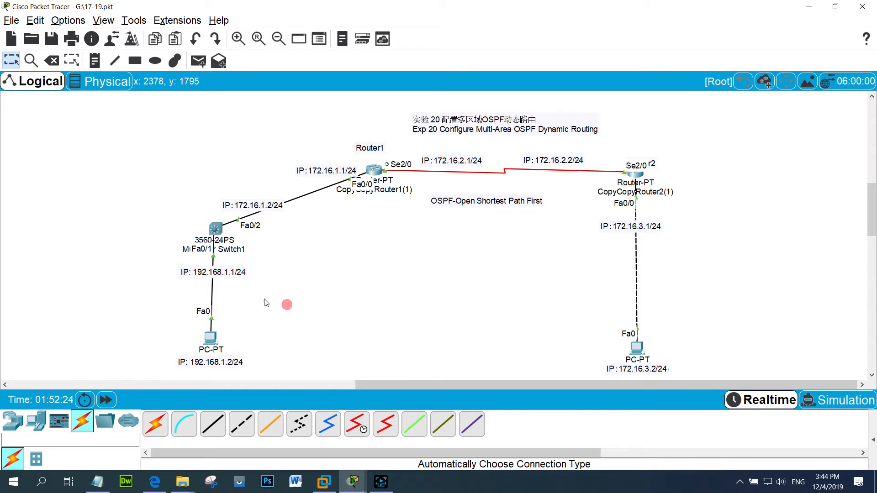
- Nudge the IP: 192.168.1.1/24 label a little further left and up, and check it against the 192.168.1.2/24 PC
left_click_drag(206, 279, 204, 278)
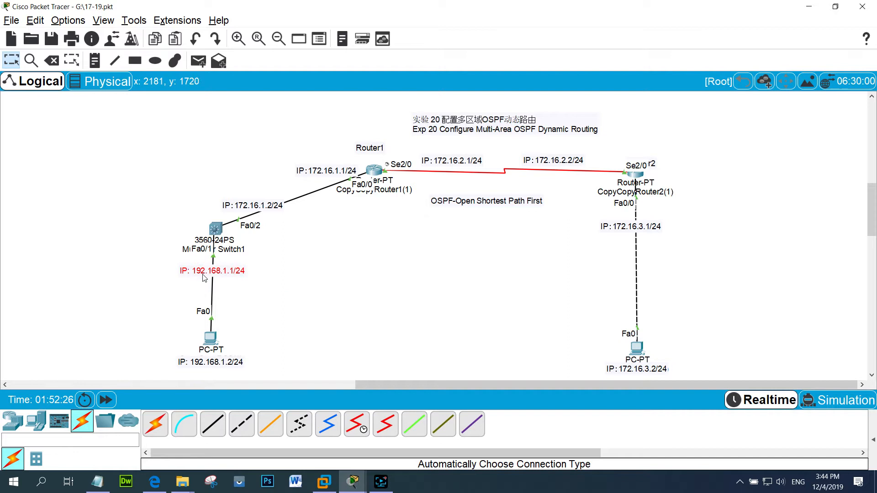
left_click(281, 314)
left_click_drag(172, 320, 228, 362)
left_click(271, 363)
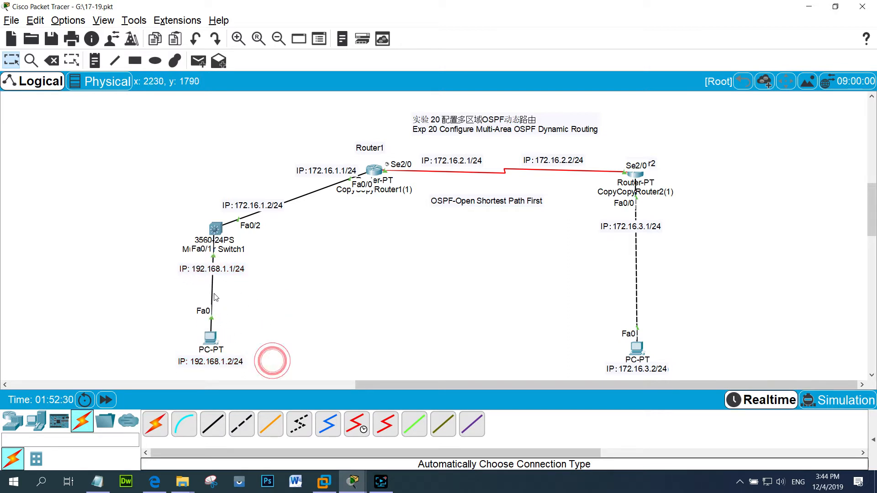
left_click_drag(192, 268, 191, 269)
left_click_drag(174, 328, 250, 364)
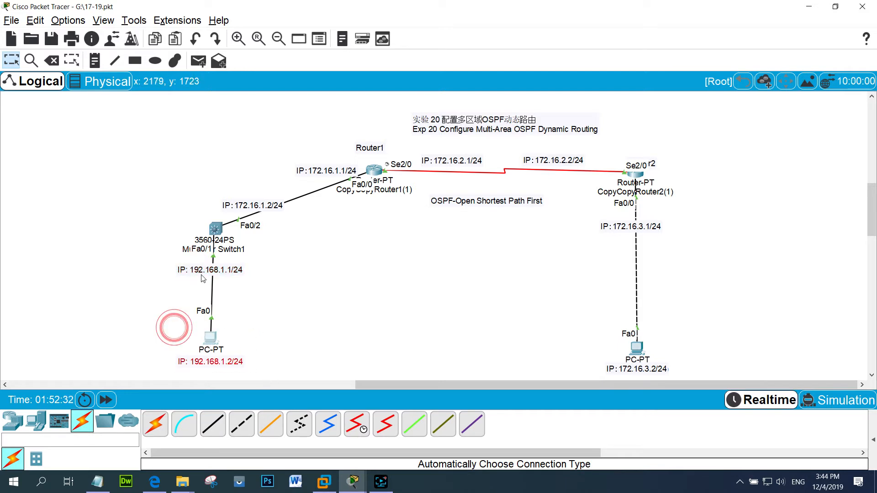
left_click_drag(174, 259, 243, 285)
left_click(284, 302)
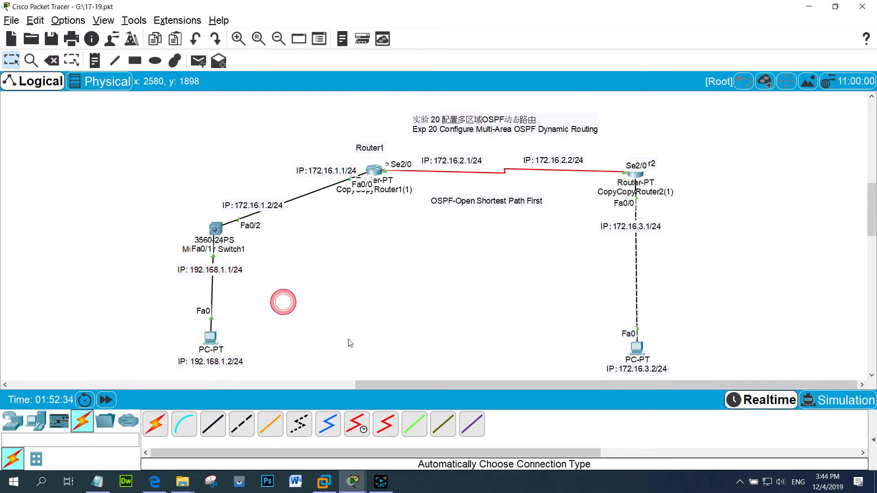
- Look at the 172.16.3.2/24 PC and the IP: 172.16.3.1/24 label of the router it connects to
left_click_drag(589, 363, 698, 386)
left_click(679, 297)
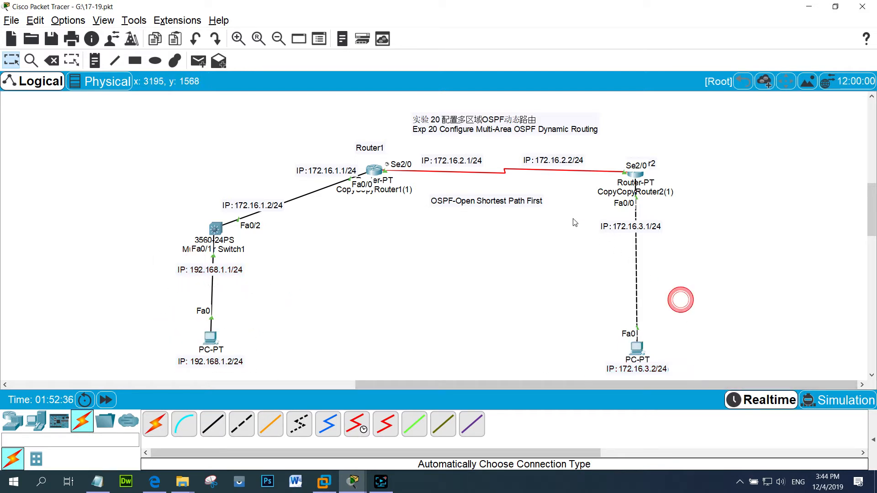
left_click_drag(646, 244, 583, 212)
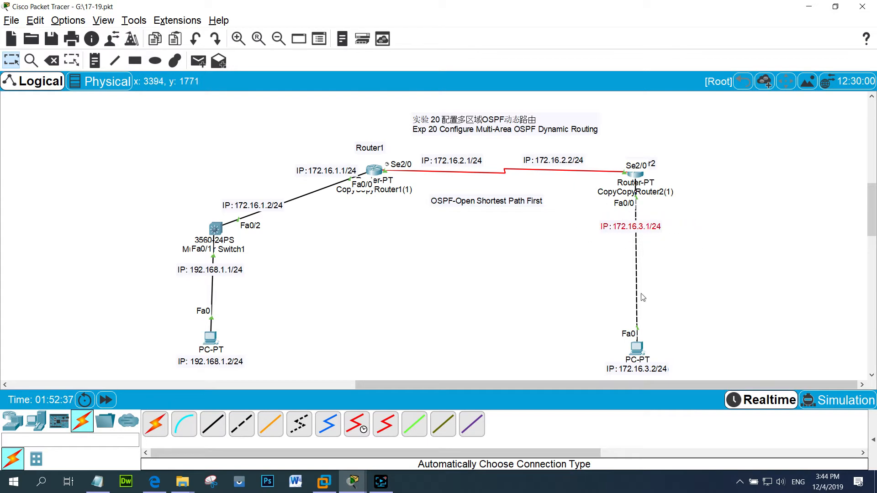
- Check the IP address, subnet mask, default gateway and DNS server in the IP configuration of the PC below the multilayer switch
left_click(212, 339)
left_click(361, 84)
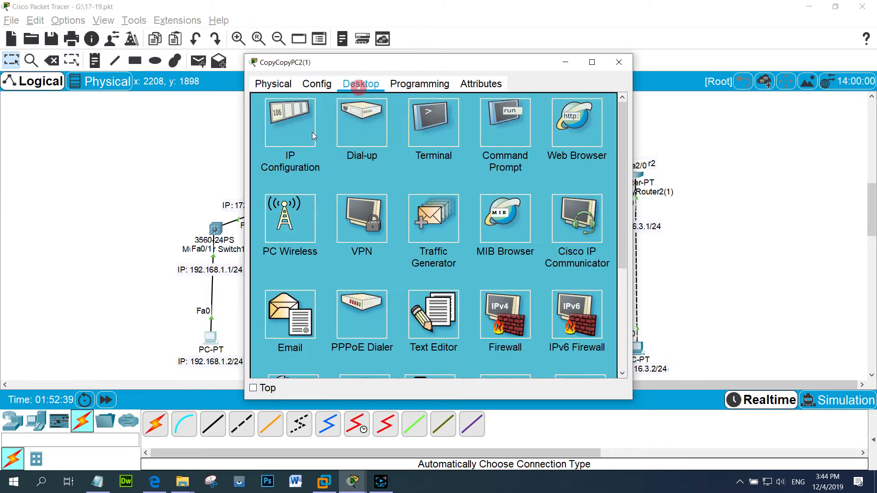
left_click(310, 132)
double_click(454, 165)
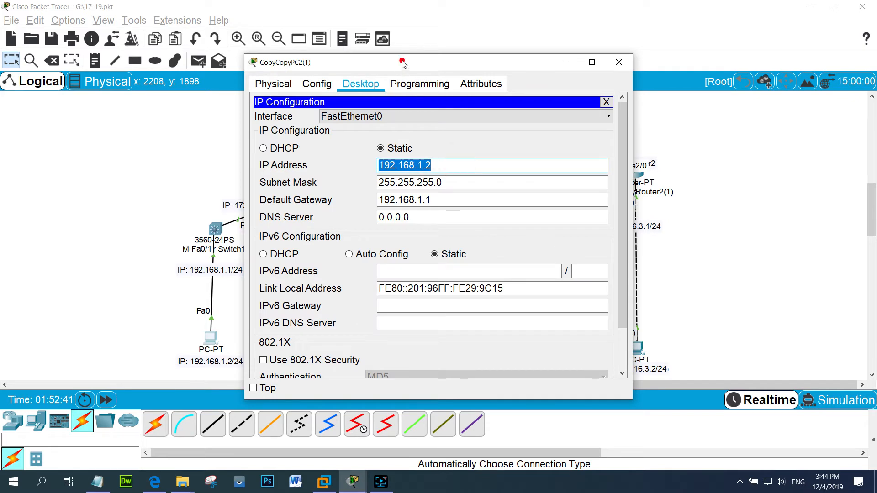
left_click_drag(403, 64, 620, 59)
left_click(667, 162)
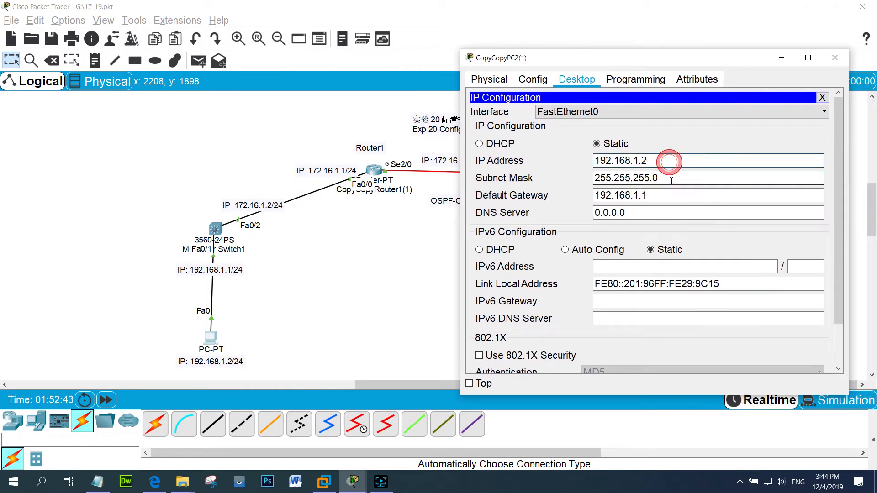
double_click(671, 178)
left_click(660, 162)
left_click(679, 178)
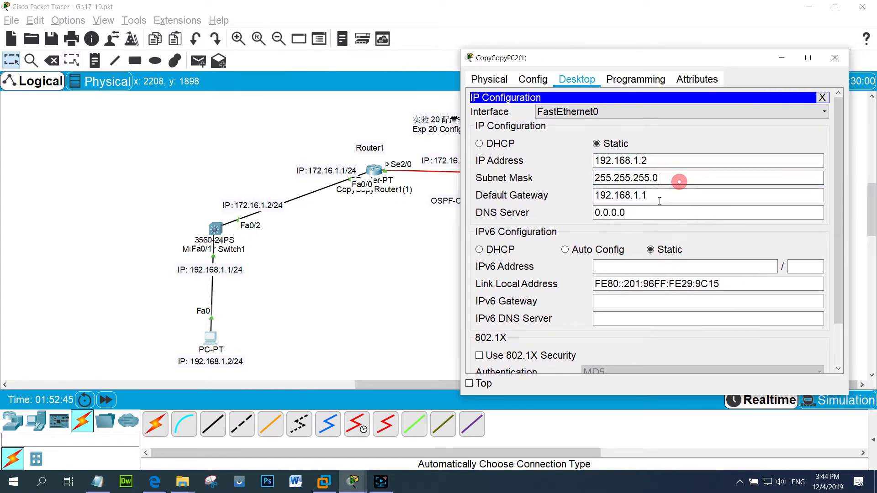
double_click(672, 178)
left_click_drag(677, 198, 592, 201)
left_click(680, 211)
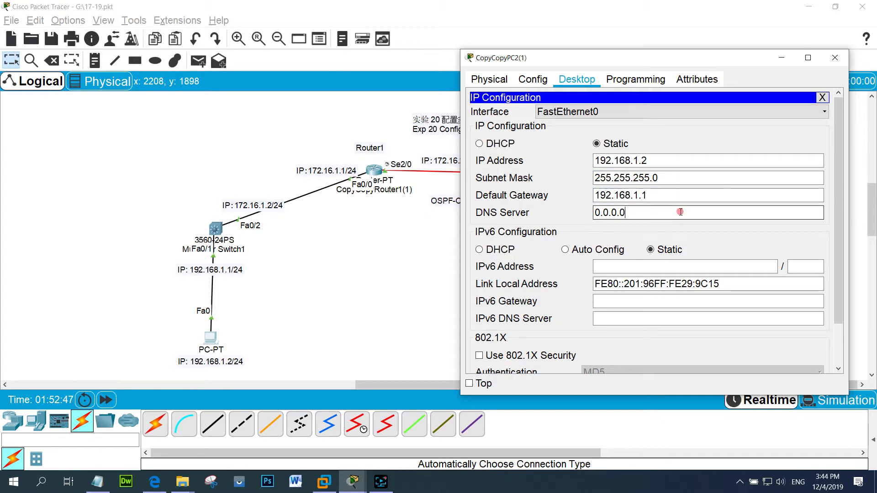
left_click(824, 96)
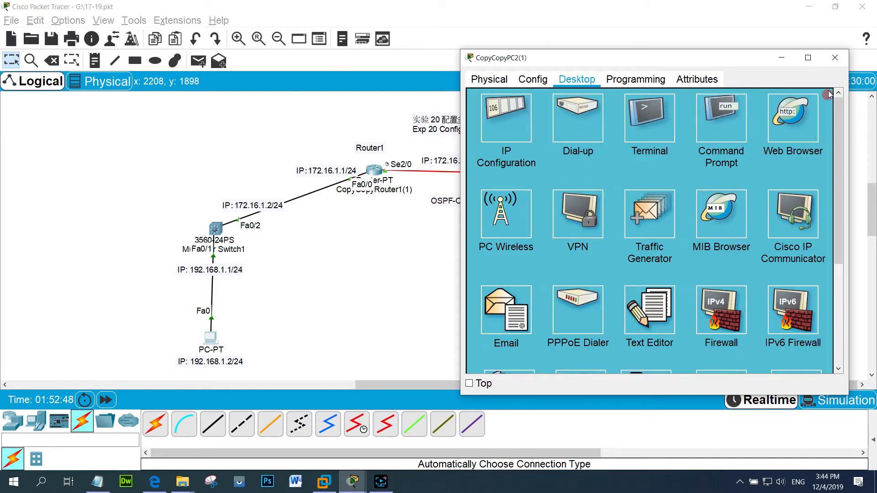
left_click(834, 58)
- Check the IP address, subnet mask and default gateway in the IP configuration of the PC below Router2
left_click(639, 350)
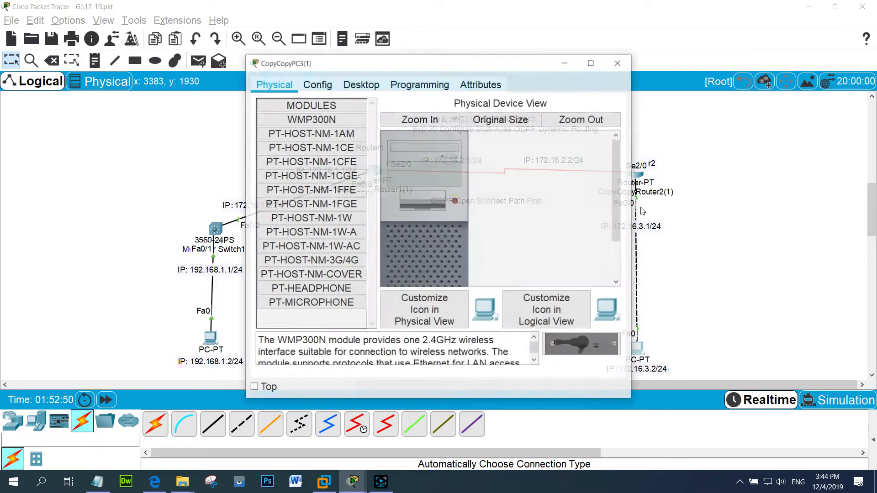
left_click(364, 85)
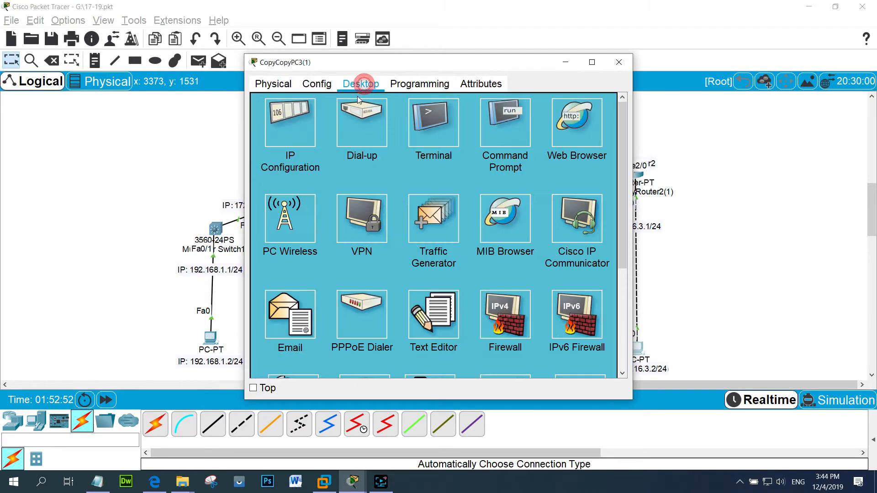
left_click(301, 128)
left_click_drag(452, 166, 349, 170)
left_click_drag(518, 62, 465, 115)
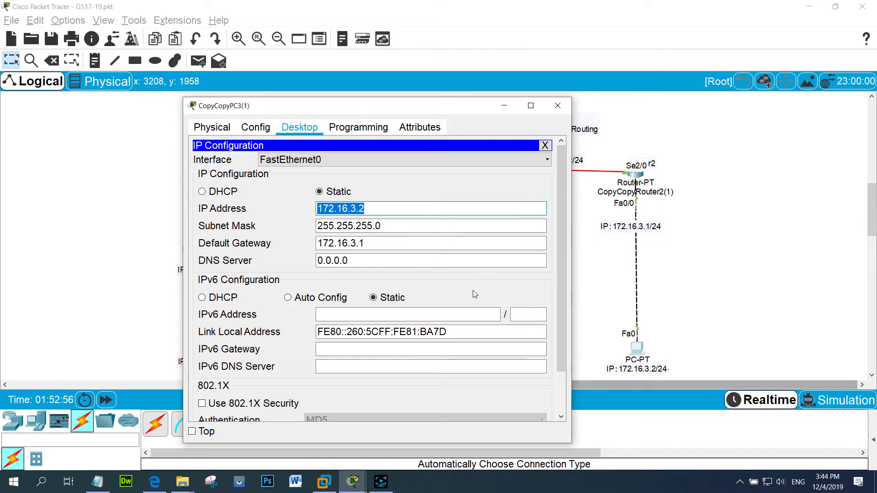
left_click(374, 225)
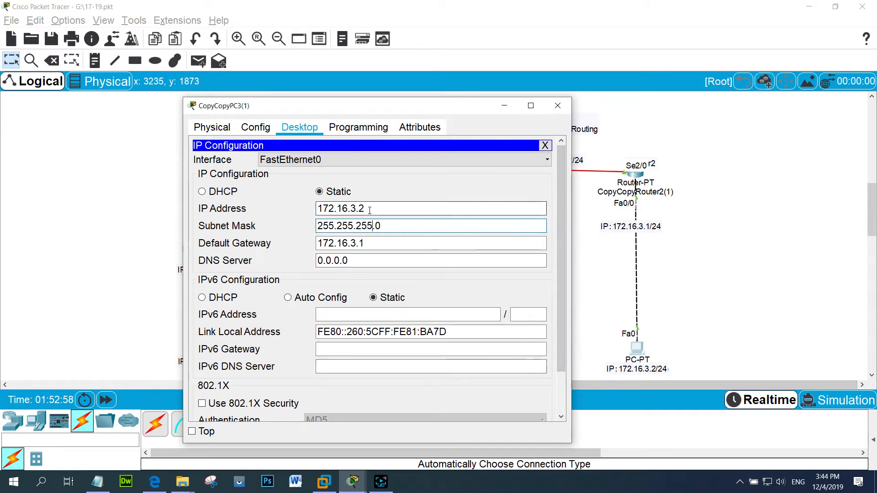
double_click(373, 209)
left_click(405, 225)
double_click(432, 228)
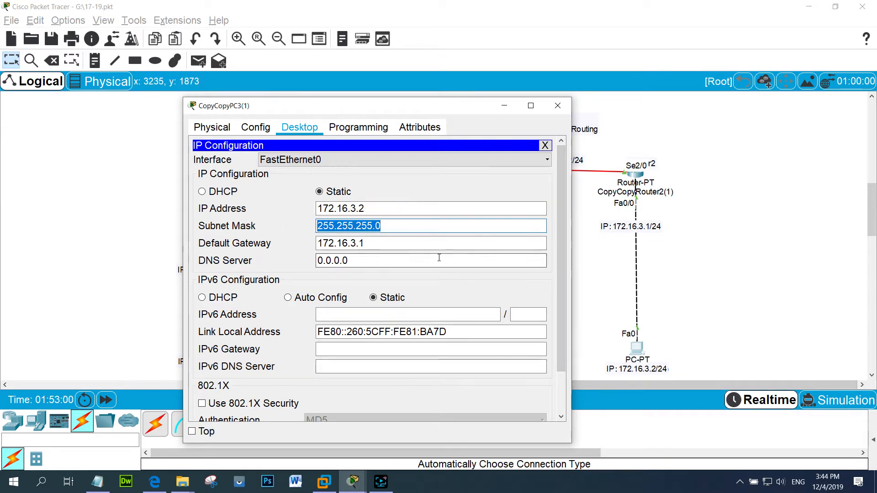
left_click(416, 247)
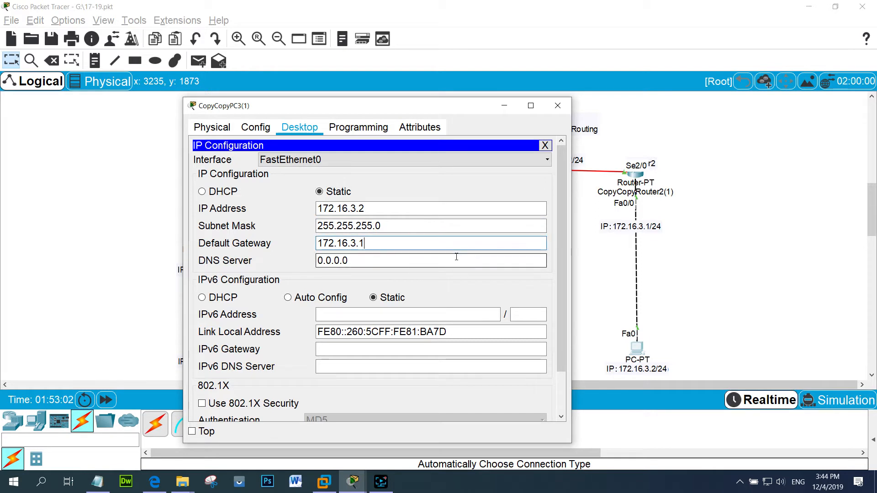
double_click(383, 241)
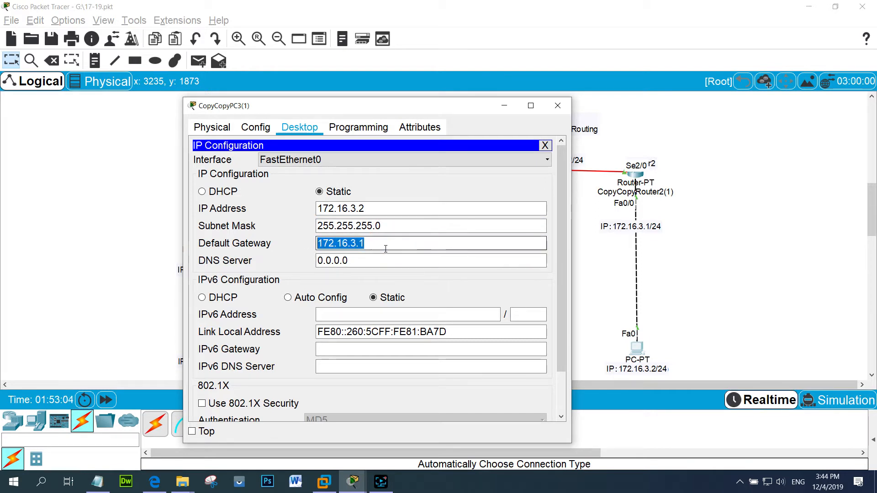
left_click(395, 249)
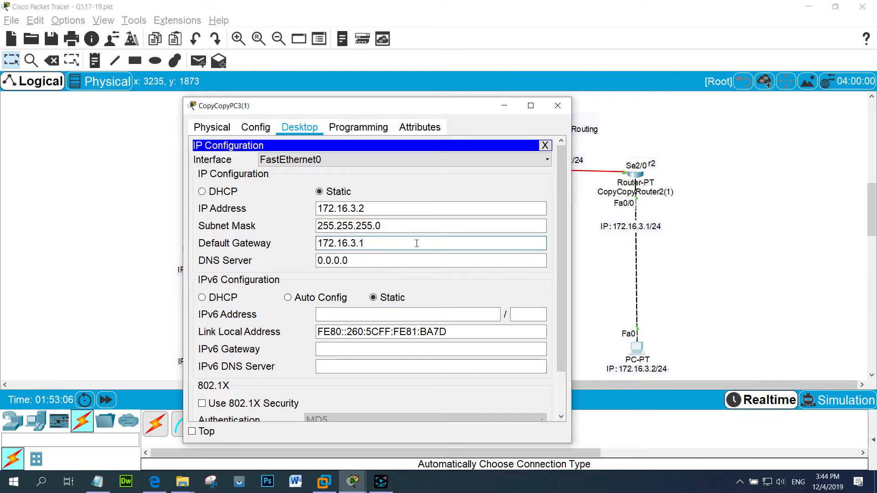
left_click(546, 146)
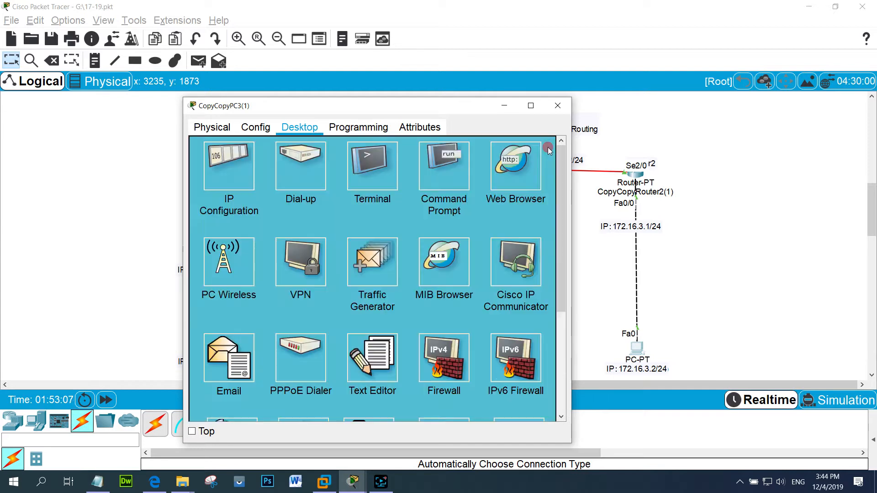
left_click(558, 105)
- Look over both end PCs and the three routing devices: the multilayer switch, Router1 and Router2
left_click(724, 276)
left_click_drag(597, 320, 680, 377)
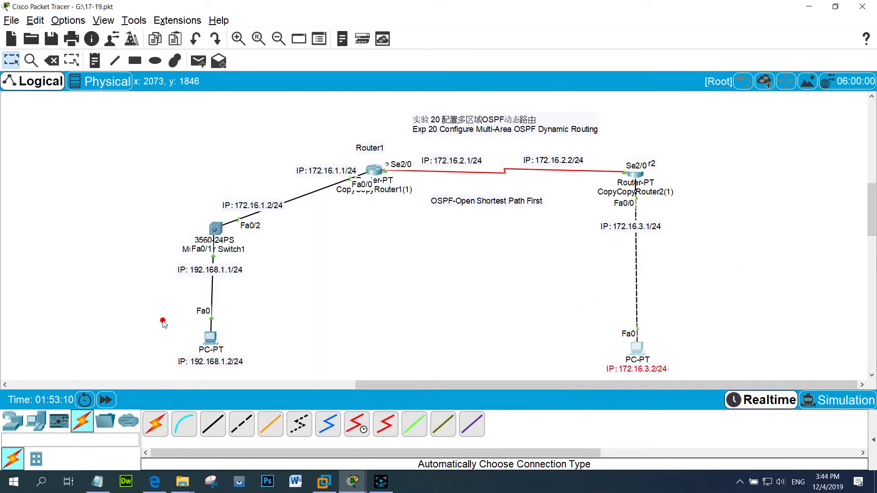
left_click_drag(163, 320, 270, 376)
left_click(325, 354)
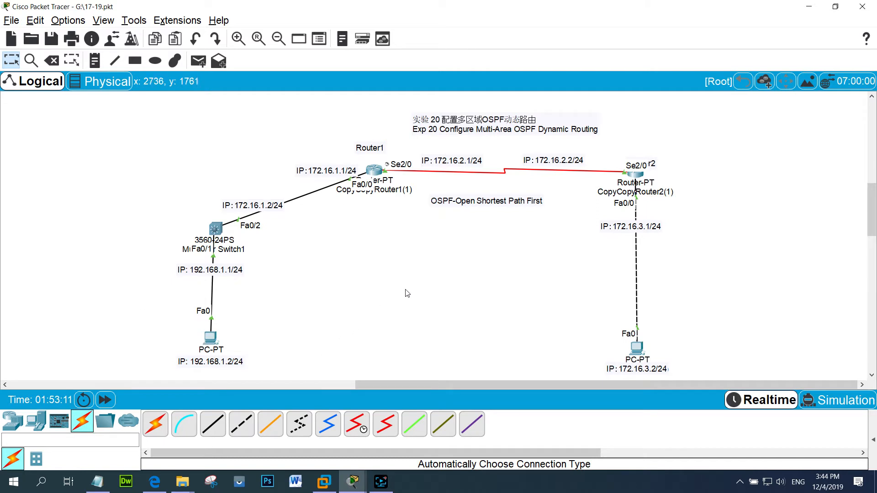
left_click_drag(156, 137, 686, 286)
left_click(715, 273)
left_click_drag(123, 134, 725, 266)
left_click(777, 266)
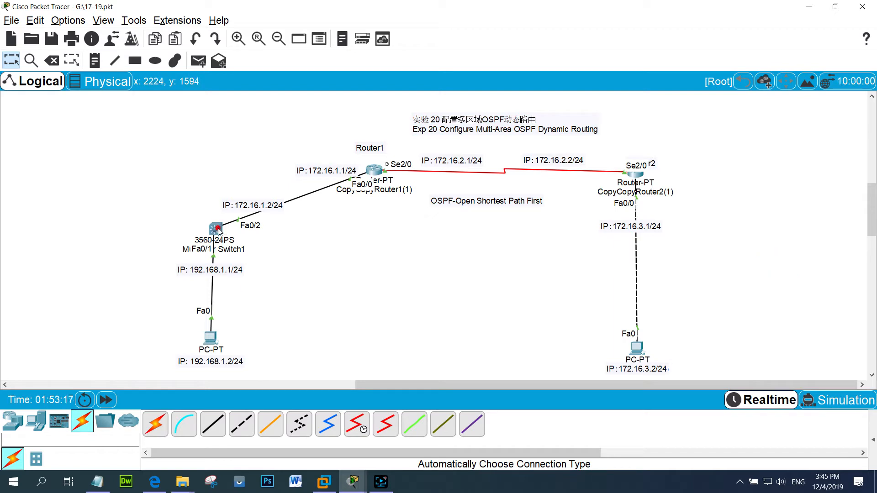
- Open the 3560-24PS multilayer switch's device window briefly and close it again
left_click(217, 229)
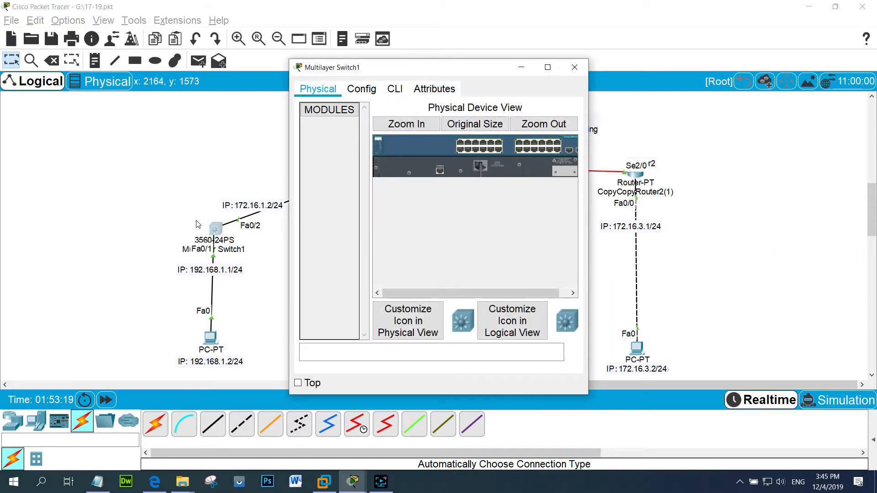
left_click(177, 211)
left_click(216, 226)
left_click(277, 268)
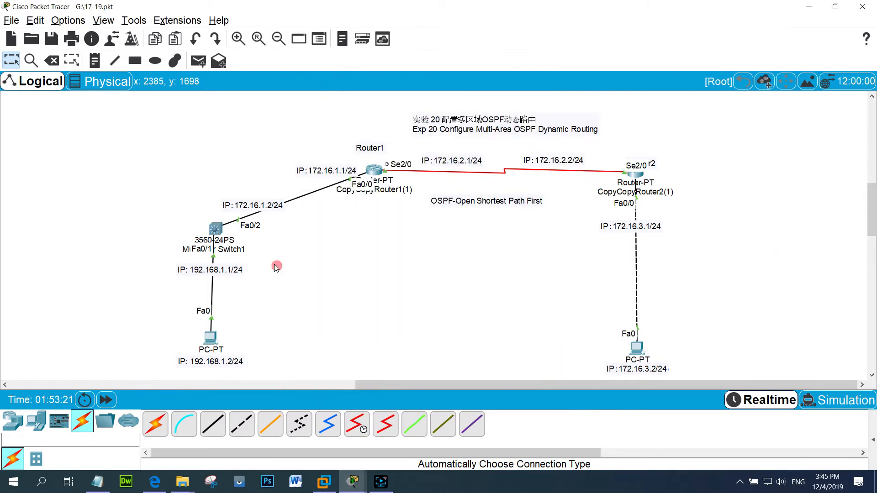
- Examine the multilayer switch's two routed interfaces, Fa0/1 towards the PC and Fa0/2 towards Router1, with their IP labels
left_click_drag(160, 248, 268, 287)
left_click(294, 293)
left_click_drag(207, 186, 297, 226)
left_click(315, 265)
left_click_drag(206, 185, 297, 231)
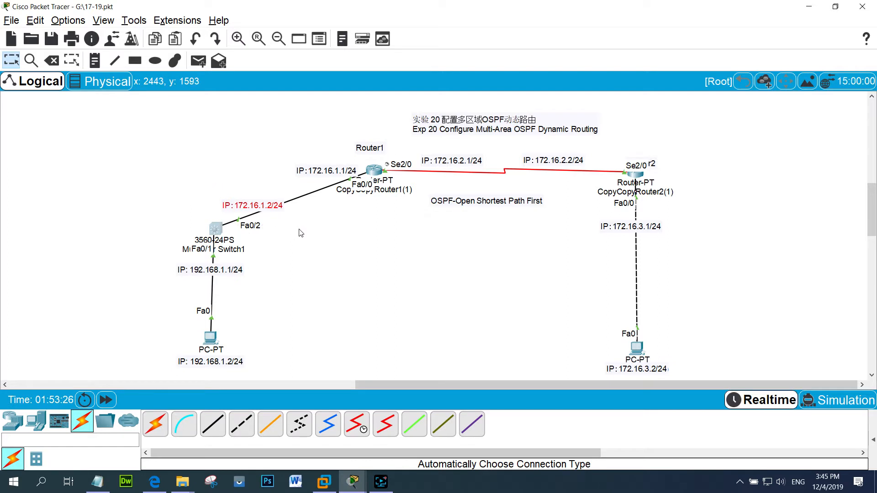
left_click(307, 249)
left_click(204, 178)
left_click_drag(204, 178, 300, 230)
left_click(319, 250)
left_click_drag(165, 255, 284, 297)
left_click(290, 291)
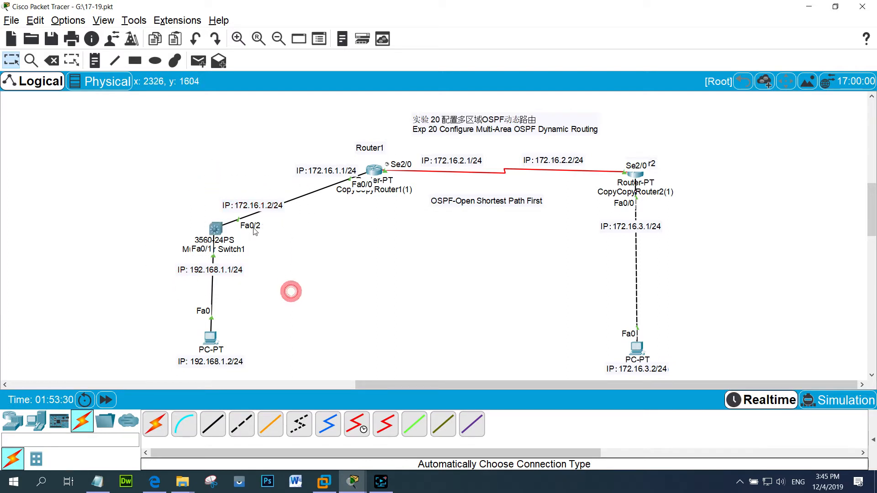
left_click_drag(217, 184, 304, 227)
left_click(315, 252)
- View the multilayer switch's physical device view once more and return to the topology
left_click(215, 230)
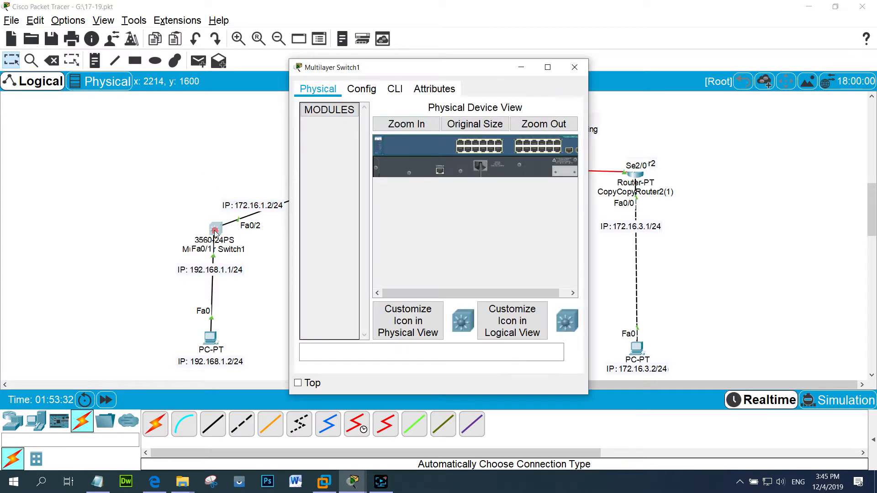
left_click(198, 174)
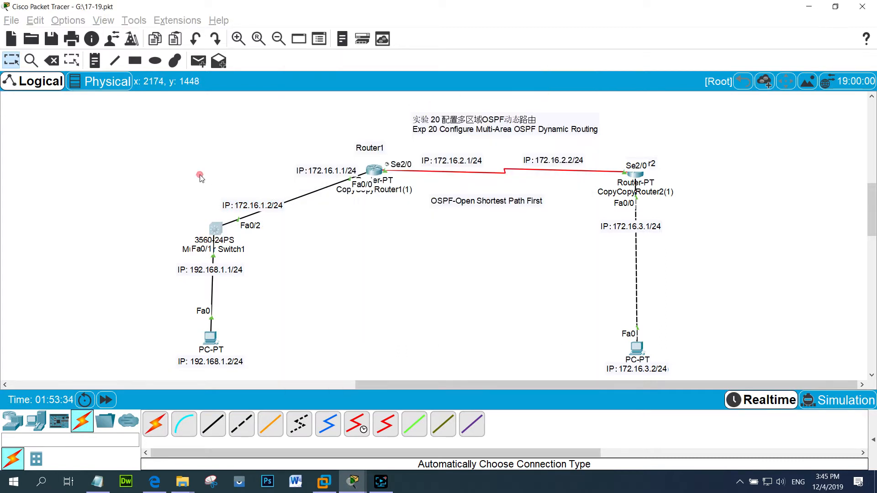
left_click_drag(127, 200, 287, 282)
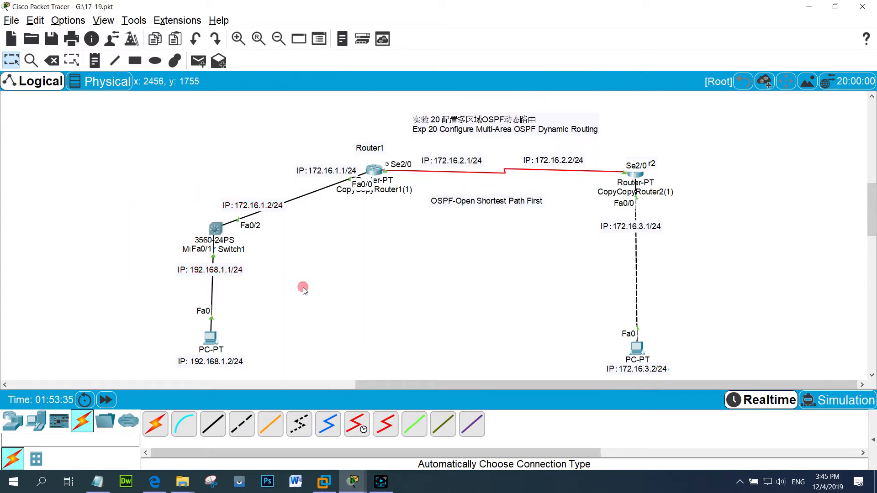
left_click(216, 229)
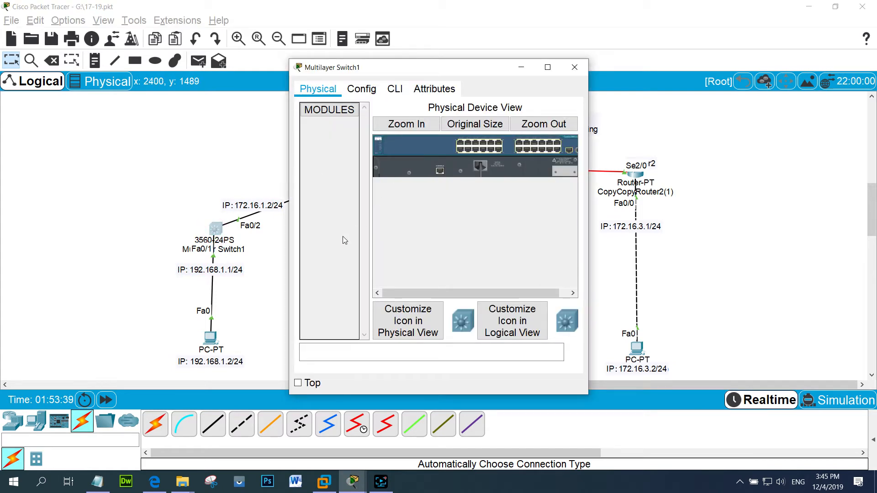
left_click(194, 174)
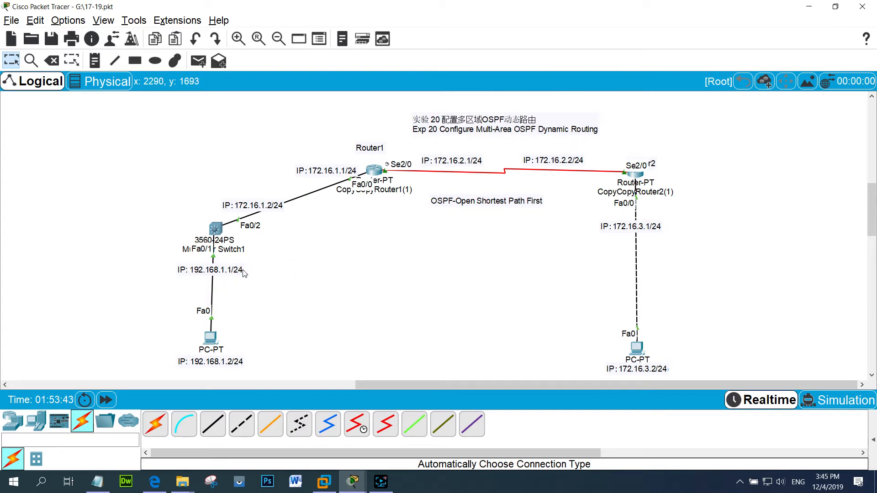
- Switch to Notepad and maximize the text file holding the Exp 20 multi-area OSPF configuration commands
left_click(97, 482)
left_click(615, 218)
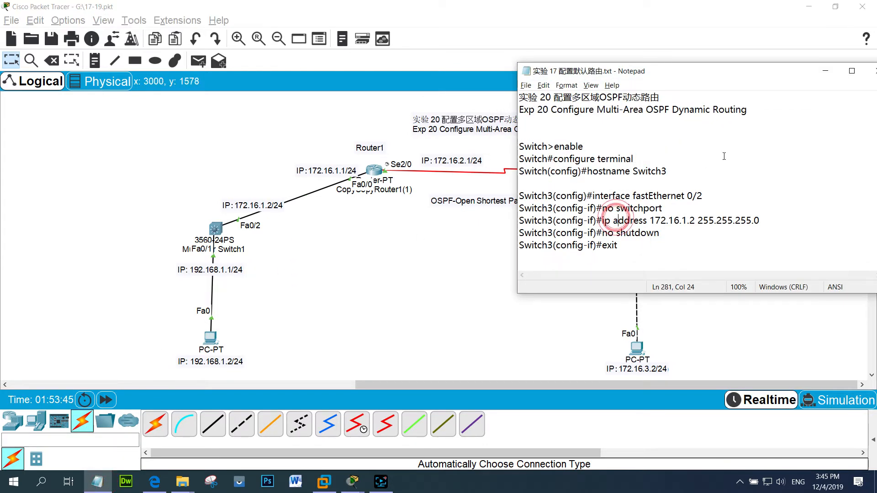
left_click(851, 70)
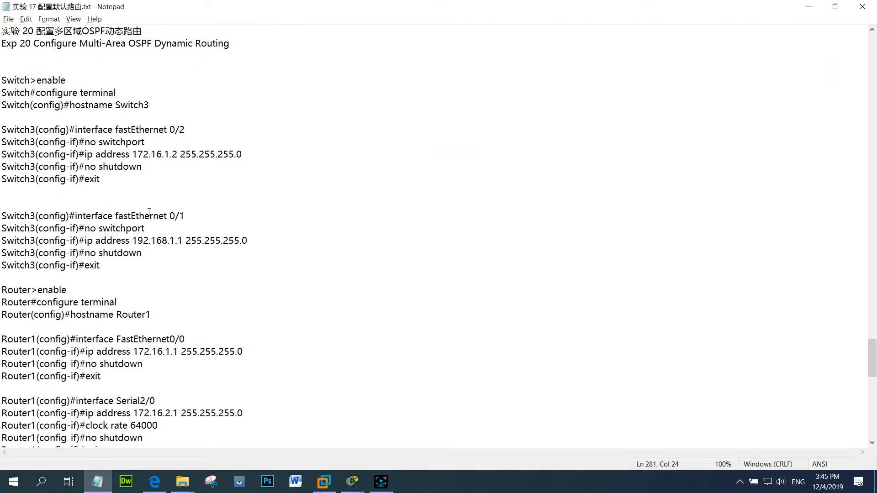
- Highlight the experiment title and the switch's opening commands, from enable through configure terminal to hostname Switch3
left_click_drag(159, 30, 1, 31)
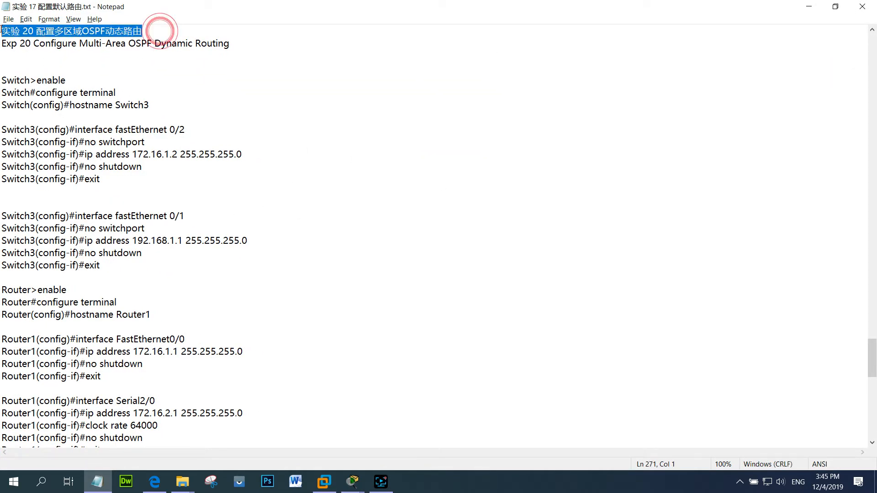
left_click(86, 95)
left_click_drag(78, 77, 1, 80)
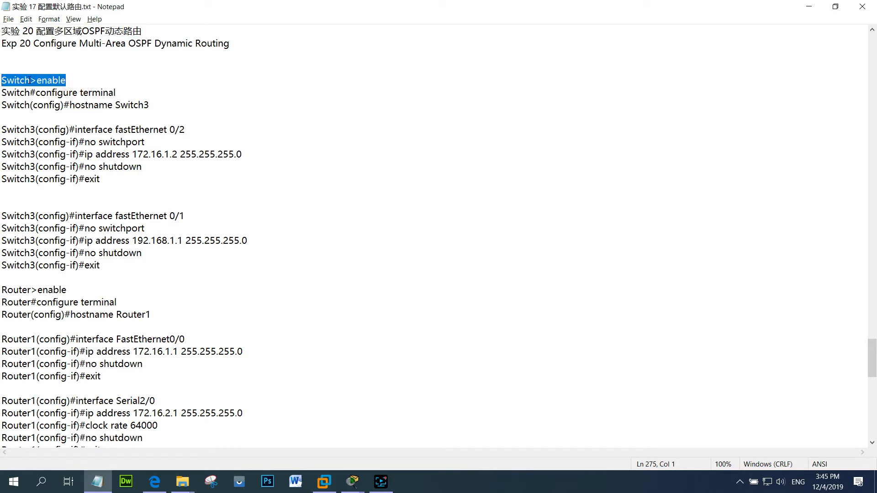
left_click(27, 79)
left_click_drag(152, 106, 1, 81)
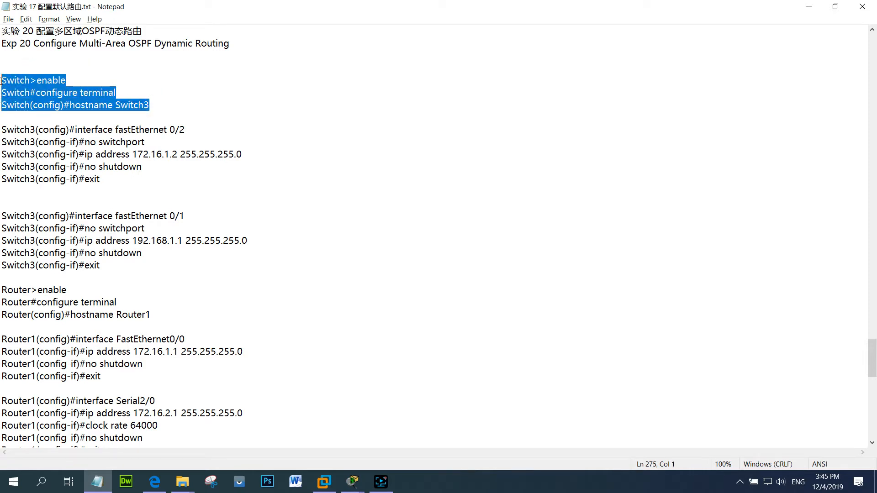
left_click(133, 142)
- Examine Switch3's interface fastEthernet 0/2 line and the no switchport command beneath it, highlighting each one
left_click_drag(187, 130, 1, 129)
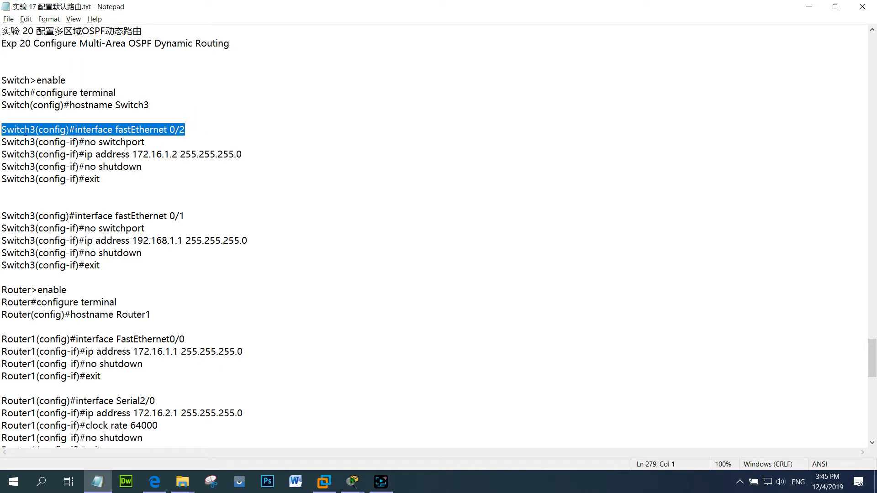
left_click(103, 142)
left_click_drag(197, 128, 1, 125)
left_click_drag(144, 142, 1, 142)
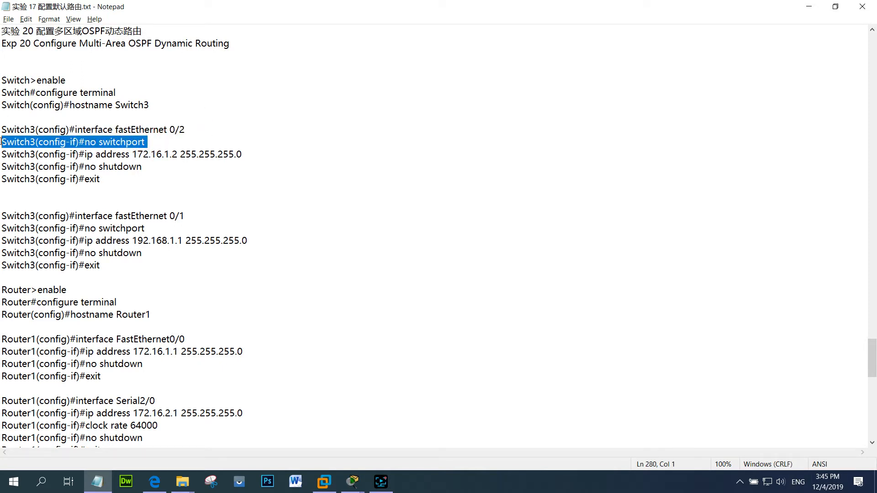
left_click(164, 140)
left_click_drag(182, 141, 5, 143)
left_click(54, 142)
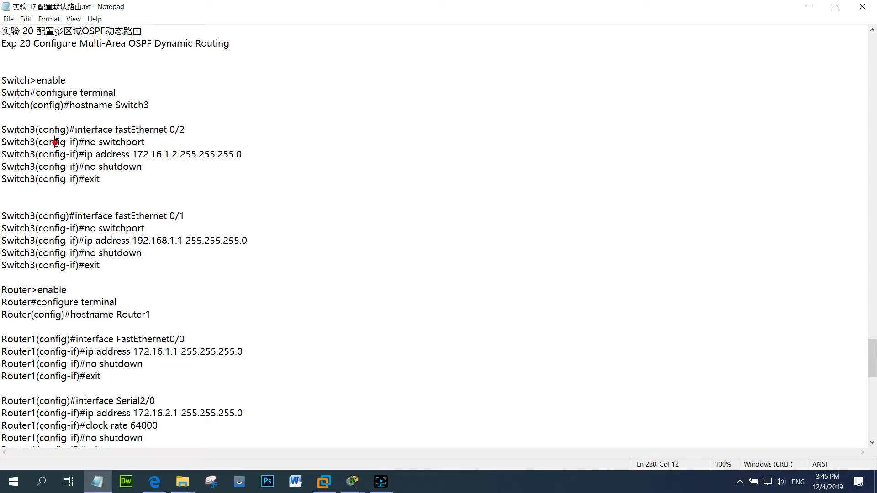
left_click_drag(164, 145, 1, 141)
left_click(128, 143)
left_click_drag(169, 142, 1, 142)
left_click_drag(154, 141, 2, 140)
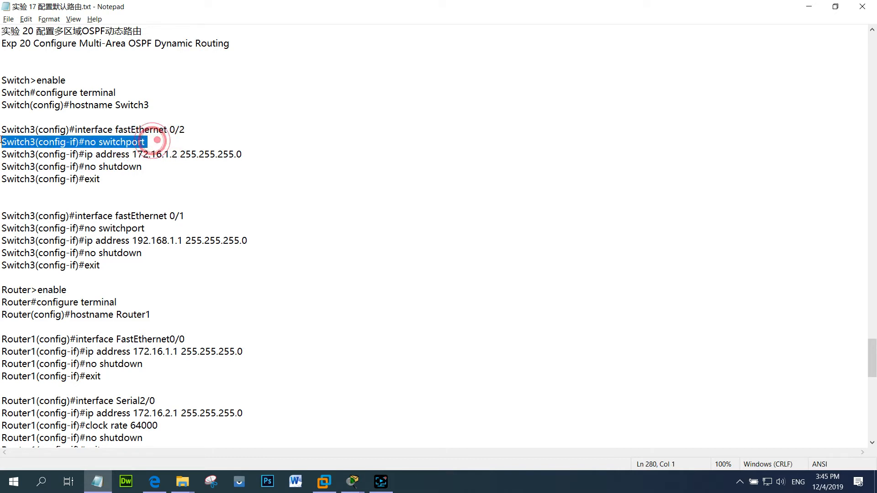
- Examine the ip address, no shutdown and exit commands in Switch3's fastEthernet 0/2 block
left_click(151, 164)
left_click_drag(270, 153, 1, 154)
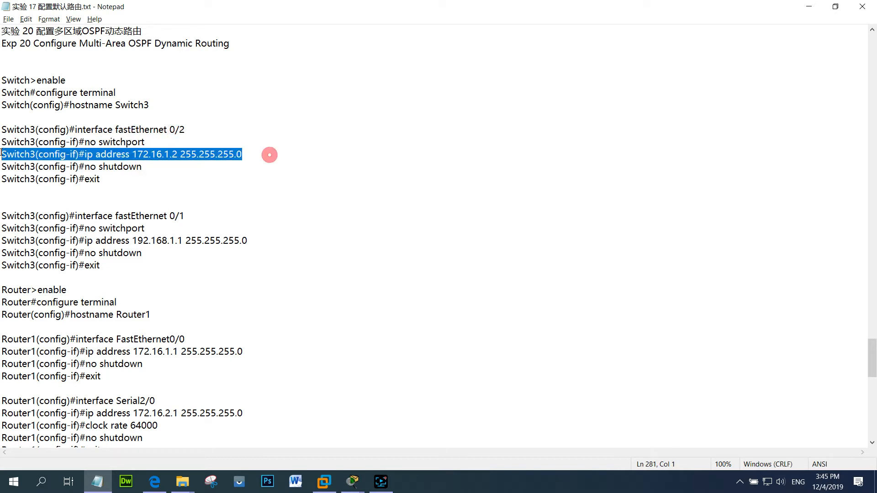
left_click(155, 154)
left_click_drag(242, 154, 29, 126)
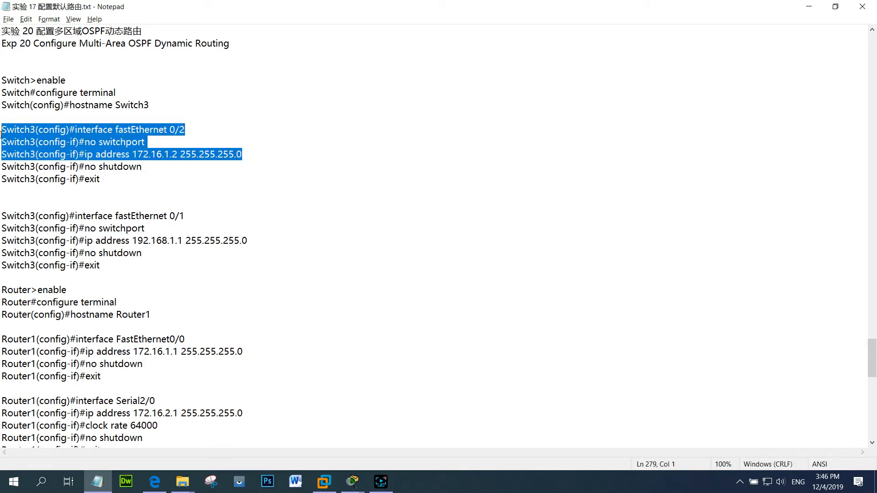
left_click(114, 142)
left_click_drag(147, 167, 1, 167)
left_click(133, 179)
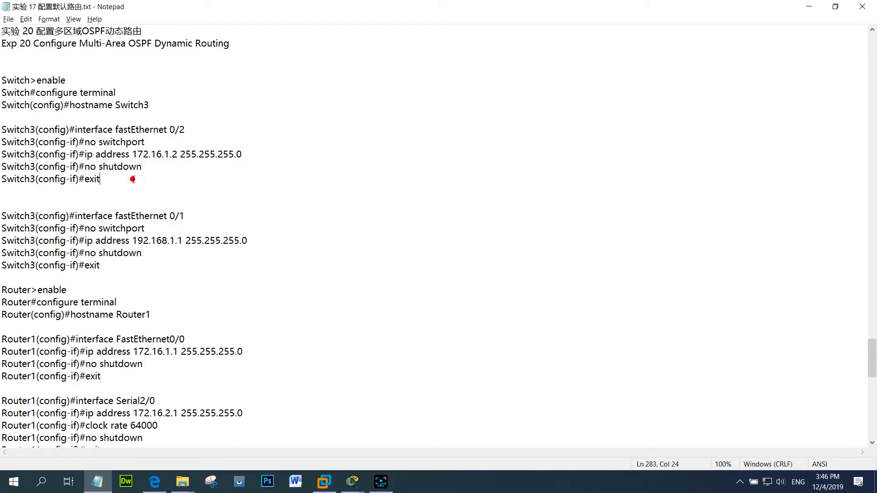
double_click(133, 180)
left_click(185, 180)
- Examine Switch3's fastEthernet 0/1 block, highlighting the interface line, no switchport and the ip address command
left_click_drag(190, 219, 23, 214)
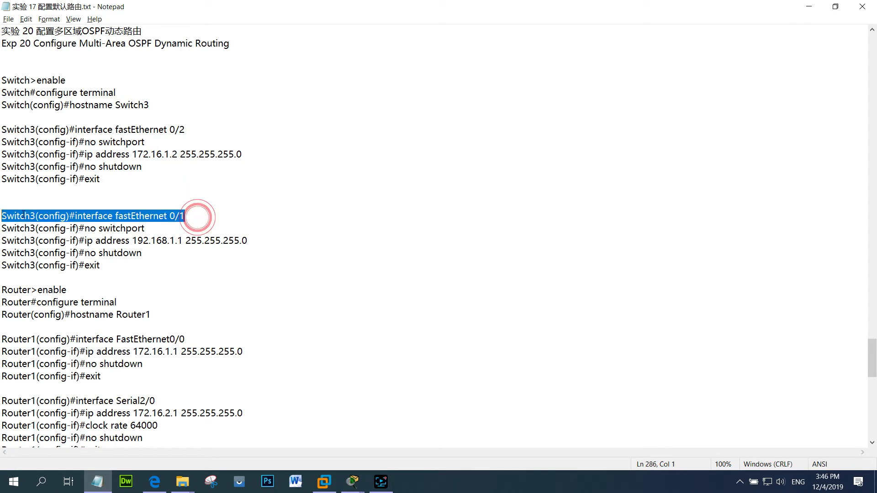
left_click_drag(157, 229, 2, 227)
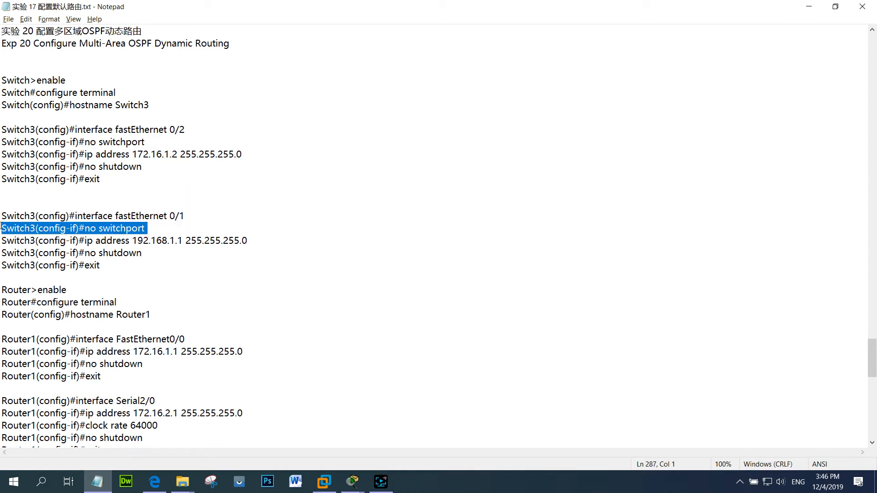
left_click(129, 228)
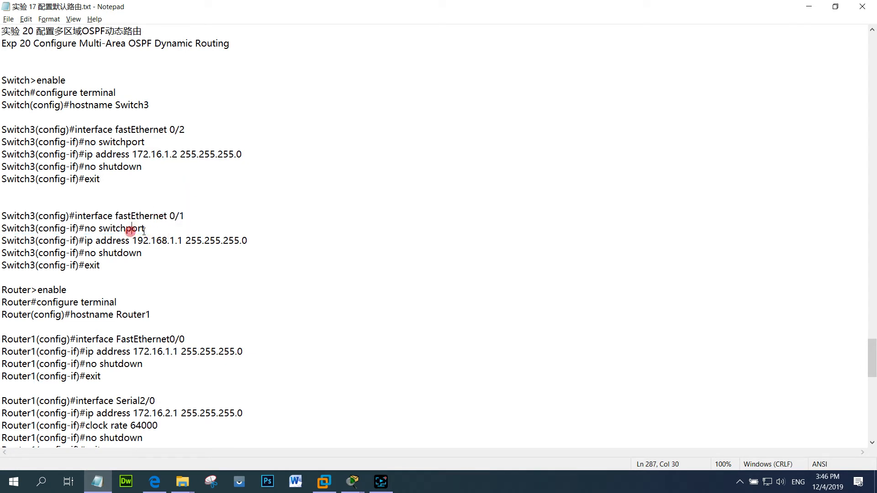
left_click_drag(159, 229, 2, 228)
left_click(176, 237)
left_click_drag(194, 227, 2, 228)
left_click_drag(269, 239, 1, 240)
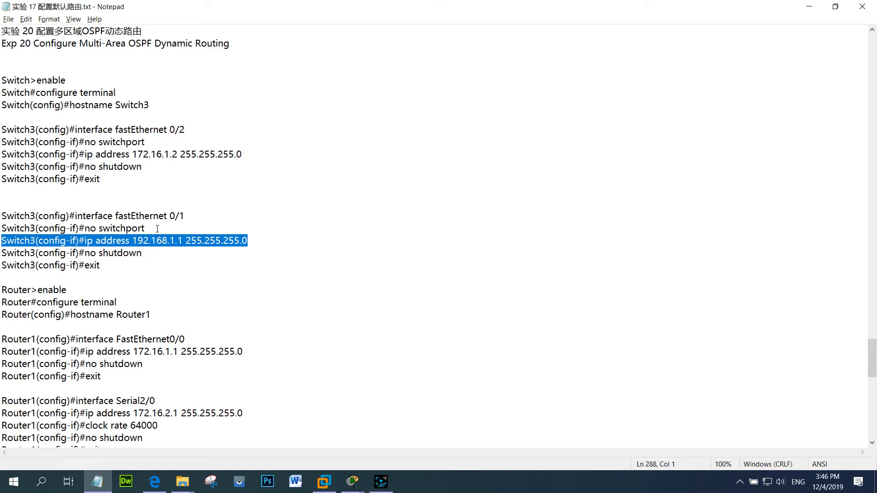
left_click_drag(158, 228, 4, 231)
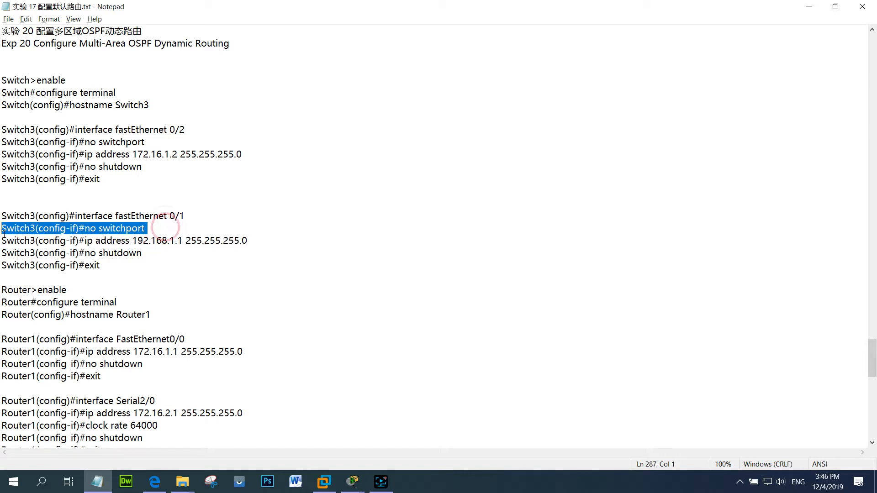
left_click(214, 236)
left_click_drag(188, 216, 150, 216)
- Go through the ip address, no shutdown and exit commands that finish Switch3's fastEthernet 0/1 block
left_click(214, 247)
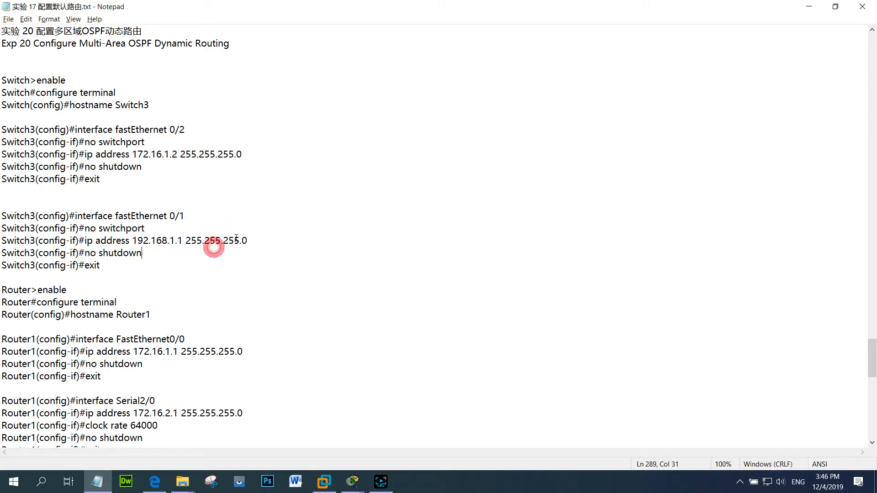
left_click_drag(235, 237, 97, 241)
left_click(176, 238)
left_click_drag(152, 252, 11, 253)
left_click(92, 266)
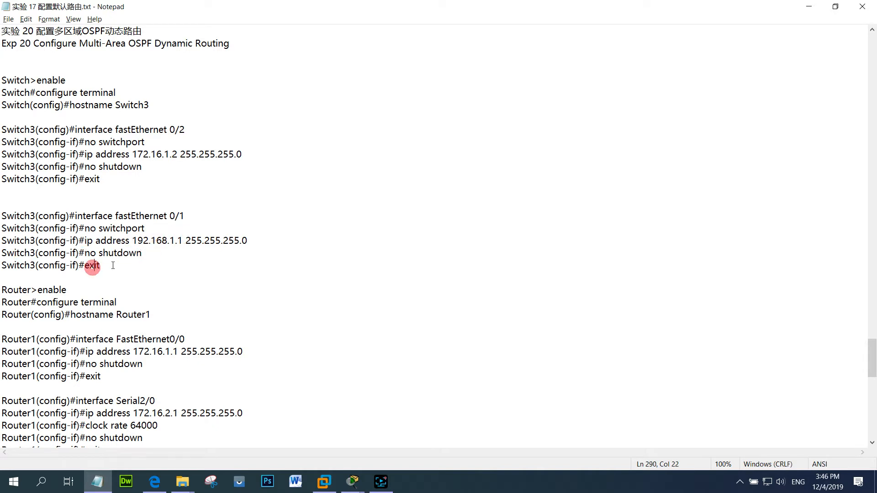
left_click_drag(78, 266, 1, 266)
- Highlight the first router's opening commands, covering enable, configure terminal and hostname Router1
double_click(81, 291)
left_click_drag(81, 290, 1, 295)
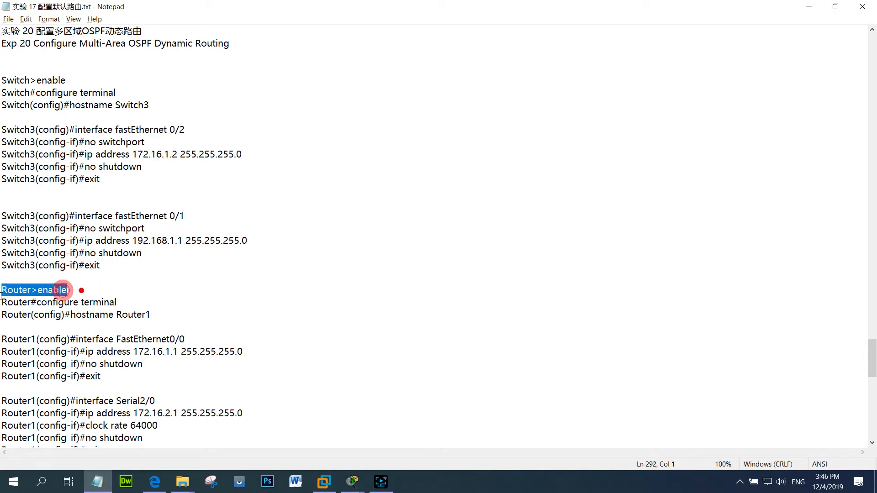
left_click(77, 290)
left_click_drag(172, 315, 1, 295)
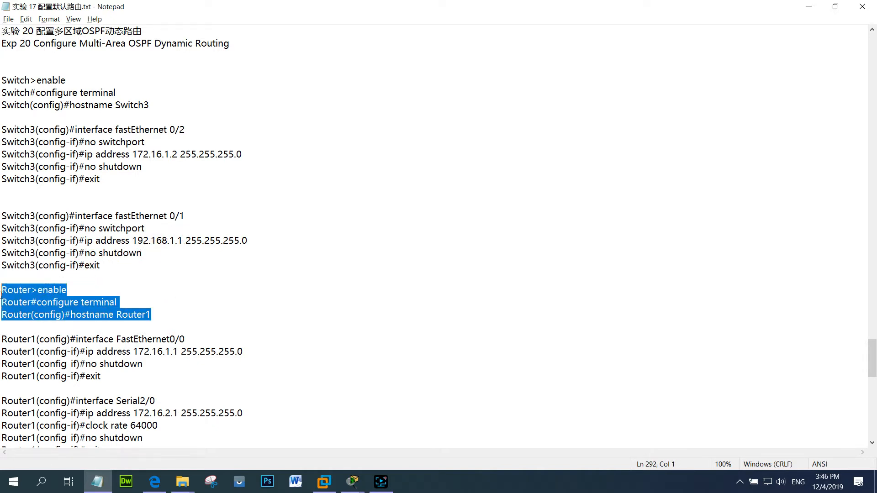
left_click(107, 309)
left_click_drag(169, 315, 1, 293)
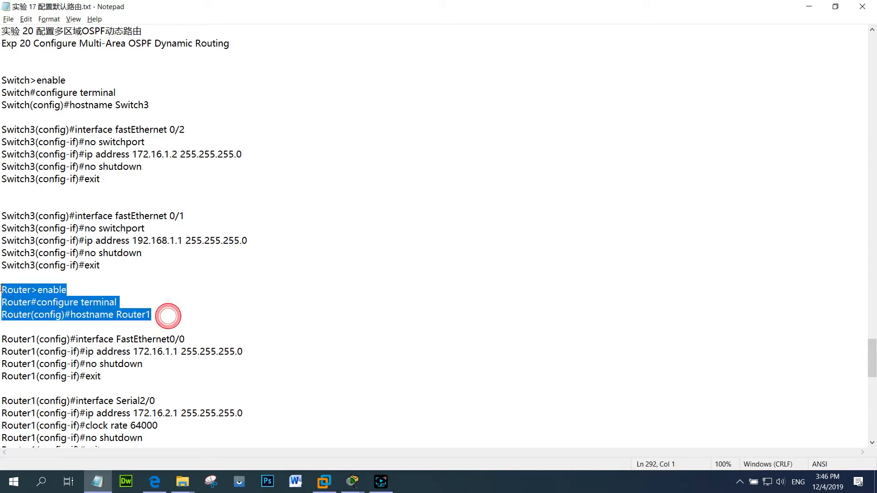
left_click(106, 311)
triple_click(173, 309)
left_click(173, 315)
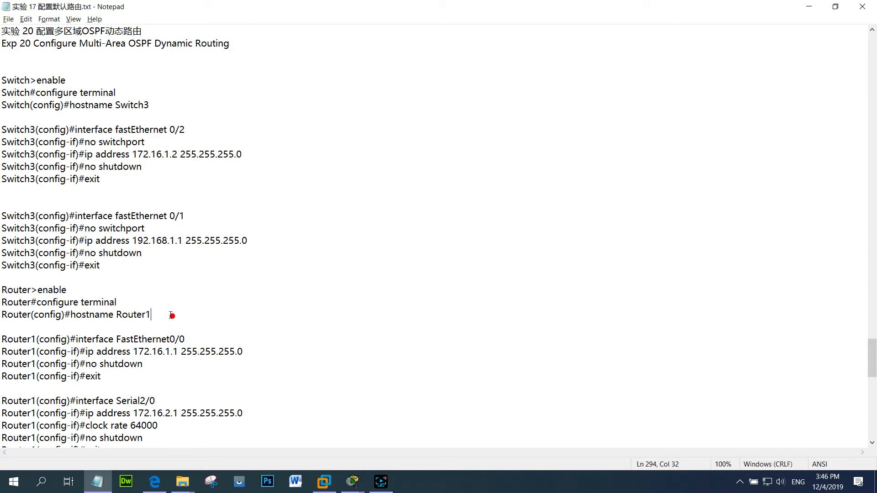
left_click_drag(173, 315, 1, 291)
left_click(72, 376)
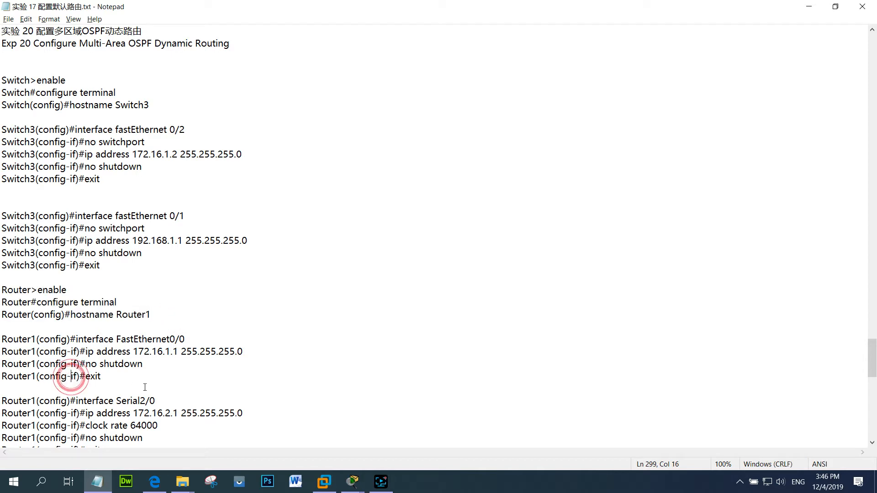
- Look ahead through the router commands, then return to Router1's opening block and highlight its new hostname
scroll(145, 386, "down", 5)
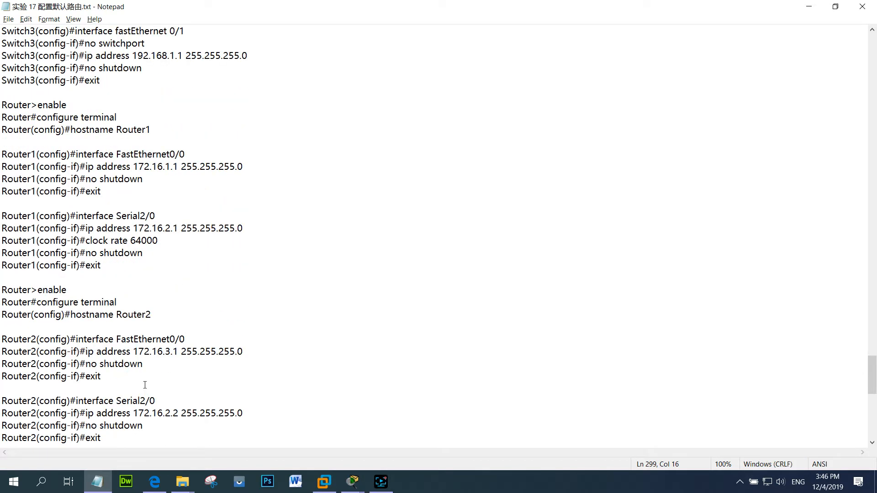
scroll(121, 164, "down", 1)
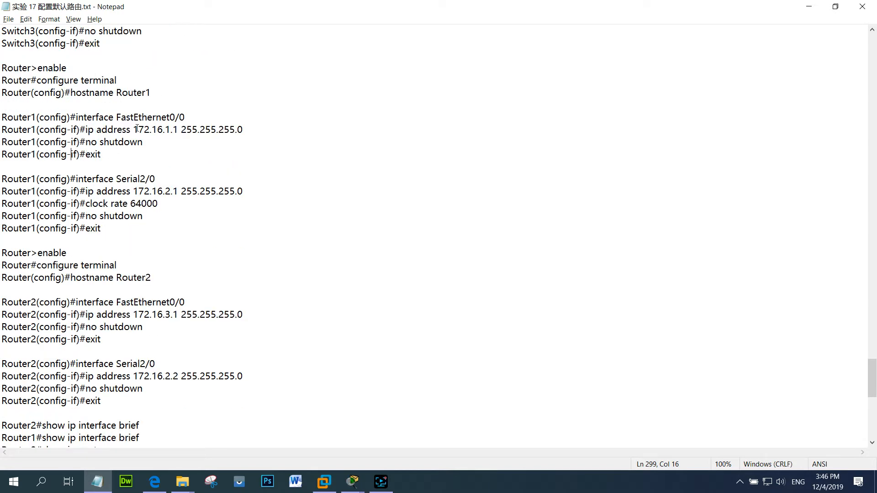
left_click_drag(156, 93, 1, 43)
left_click(69, 141)
scroll(68, 141, "down", 1)
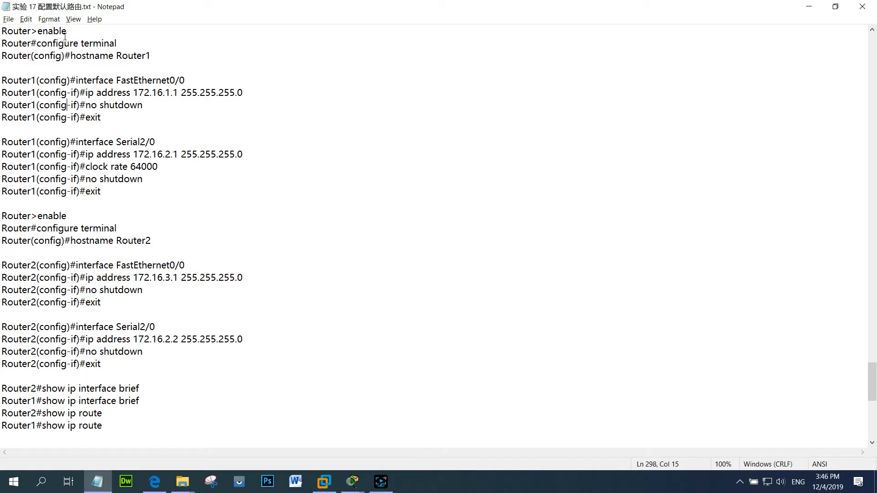
double_click(82, 31)
left_click(77, 56)
double_click(72, 29)
left_click(76, 58)
left_click(184, 58, "shift")
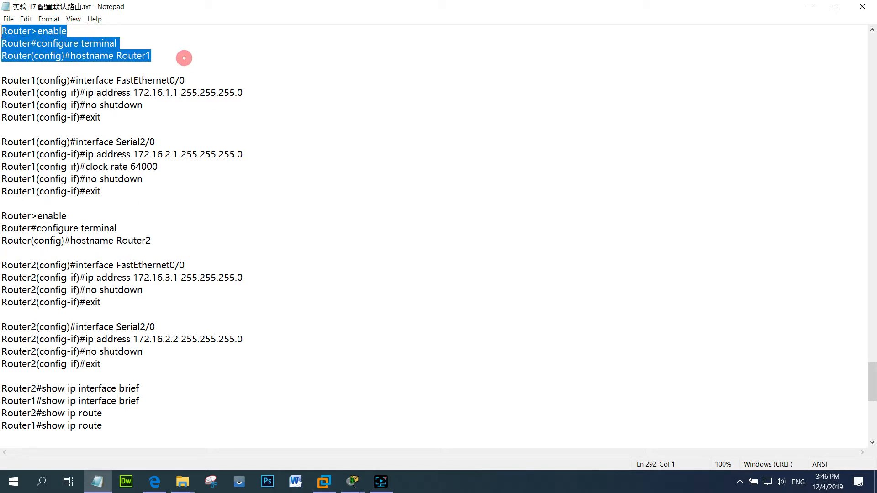
left_click(104, 63)
double_click(137, 56)
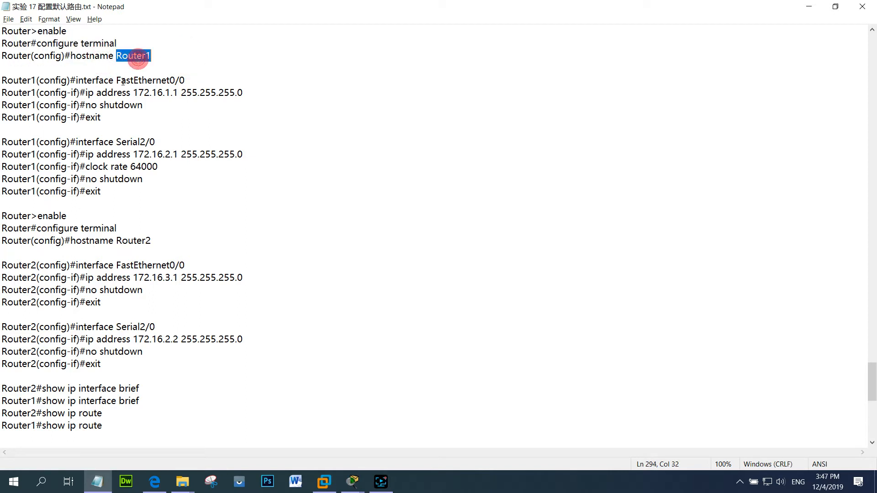
- Examine Router1's FastEthernet0/0 block, highlighting its interface, ip address and no shutdown commands
left_click(96, 93)
left_click_drag(75, 81, 188, 81)
left_click(209, 82)
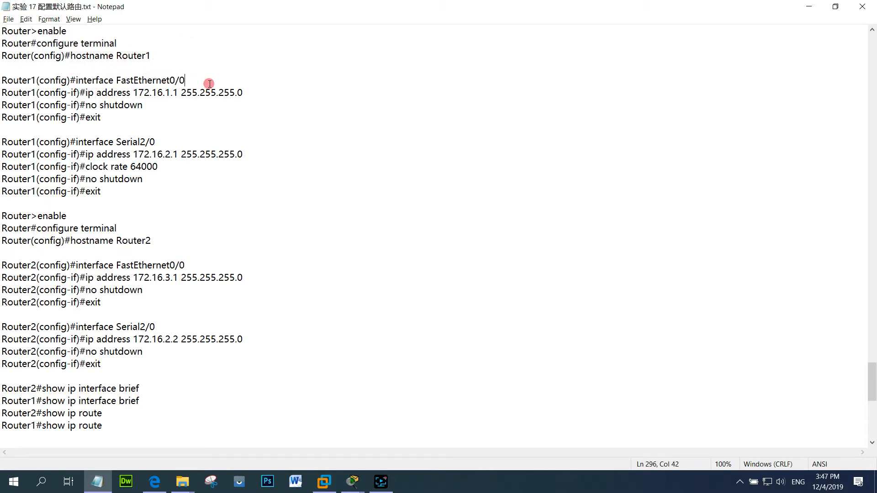
left_click_drag(267, 93, 54, 93)
left_click_drag(147, 106, 39, 106)
left_click(123, 118)
- Examine Router1's Serial2/0 block line by line, including its ip address, clock rate and no shutdown commands
left_click_drag(161, 142, 1, 143)
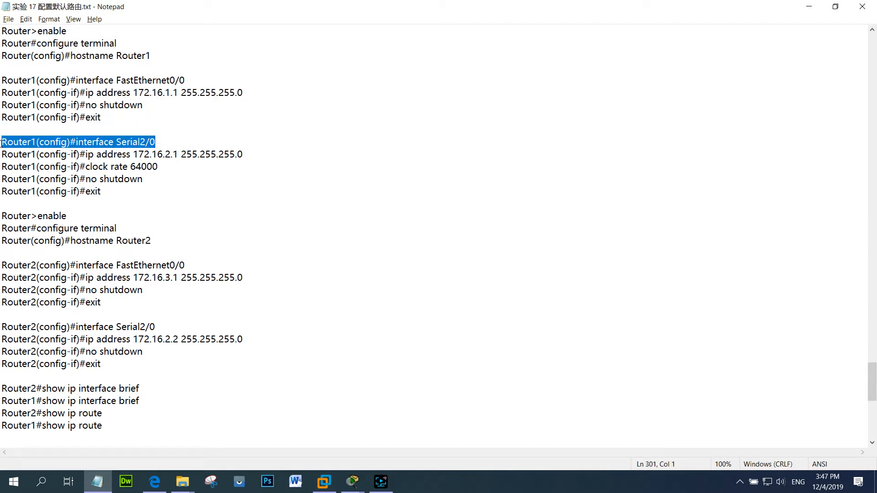
left_click(36, 142)
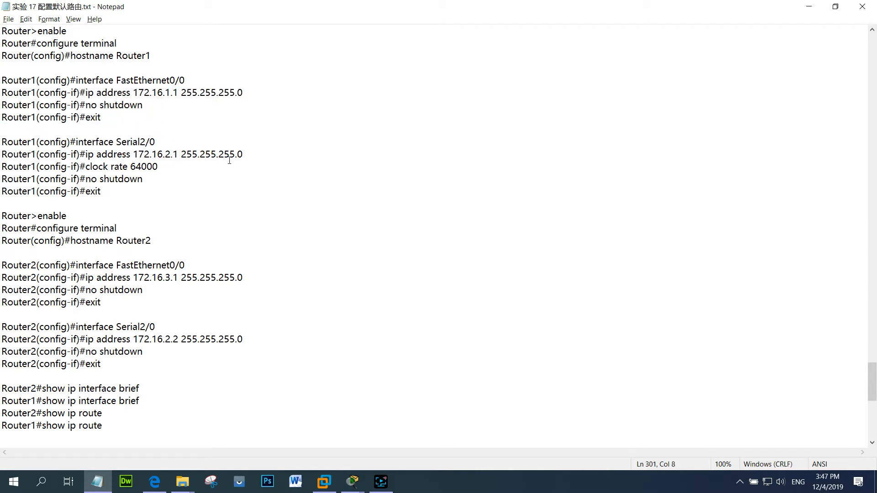
left_click_drag(247, 156, 1, 155)
left_click(115, 165)
left_click_drag(168, 167, 1, 167)
left_click(165, 167)
left_click_drag(153, 180, 2, 180)
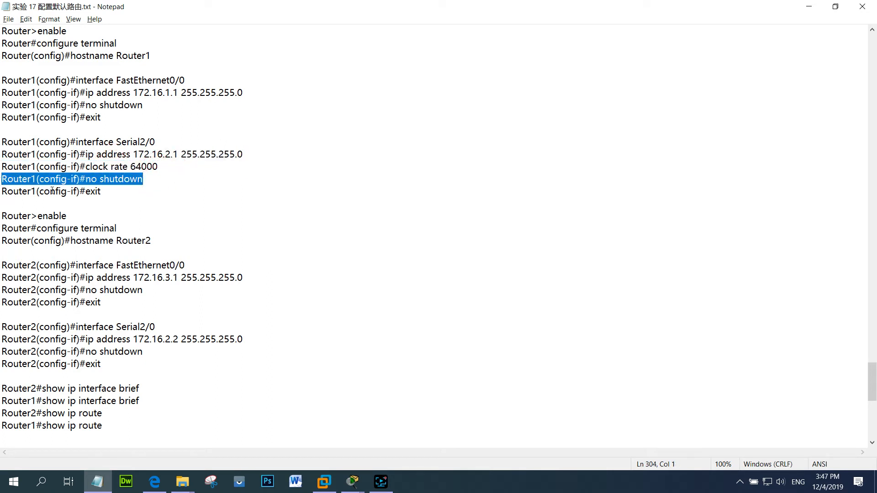
left_click_drag(134, 193, 1, 183)
- Compare Router1's command block with Router2's, highlighting Router2's configure terminal and hostname commands
left_click(163, 230)
left_click_drag(71, 211, 1, 214)
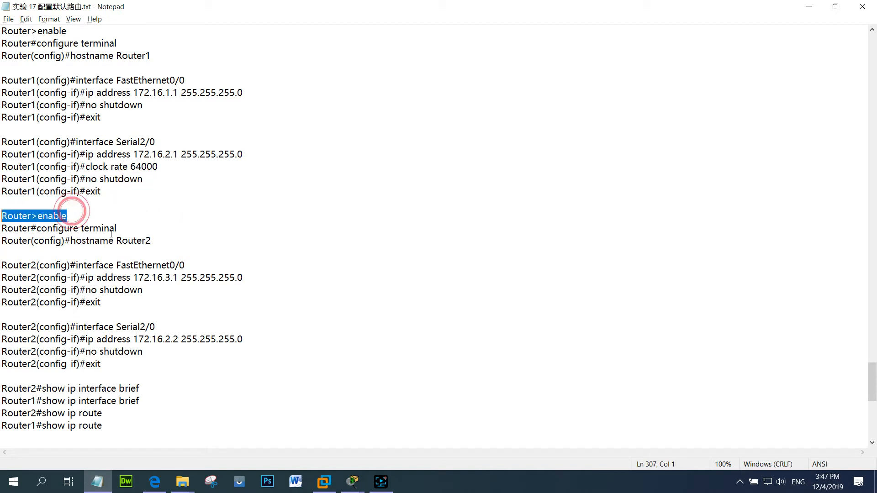
left_click(110, 231)
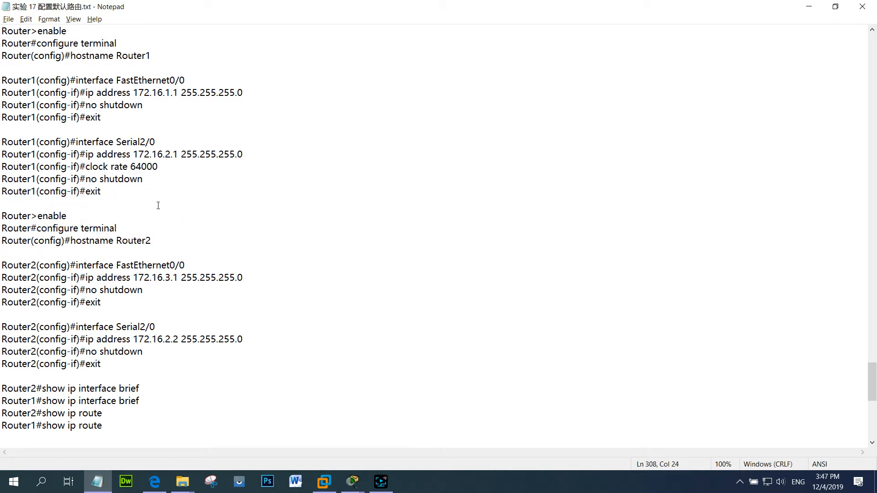
left_click_drag(158, 206, 1, 30)
left_click(114, 186)
left_click_drag(104, 302, 3, 264)
left_click(135, 305)
left_click_drag(168, 242, 137, 231)
left_click(42, 241)
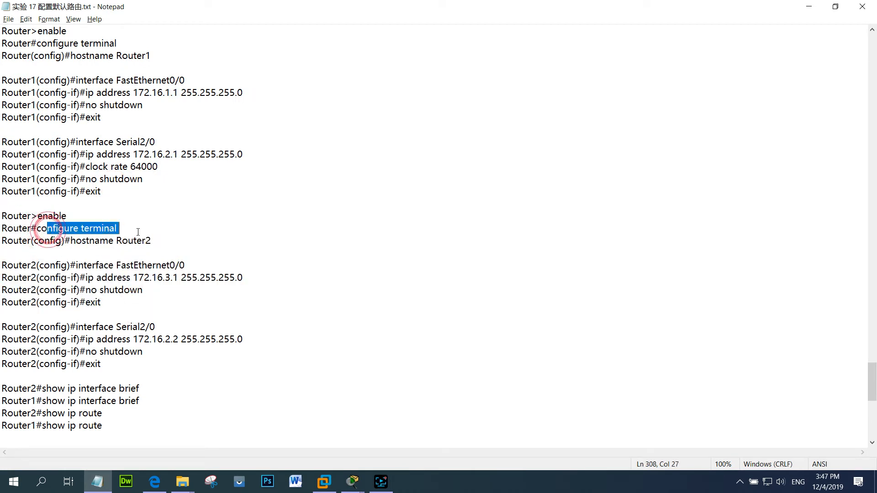
left_click(59, 238)
left_click_drag(68, 239, 195, 245)
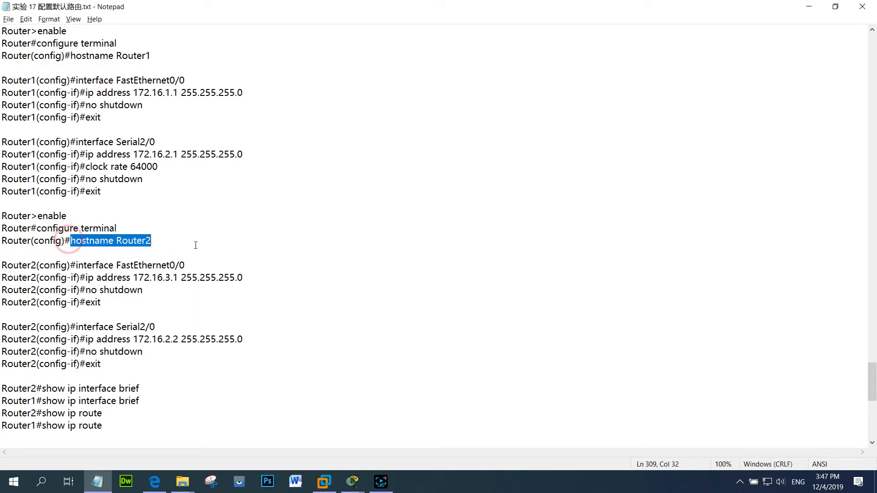
- Examine Router2's hostname and its FastEthernet0/0 block, highlighting the interface, ip address and no shutdown commands
left_click(195, 245)
double_click(123, 241)
left_click(213, 264)
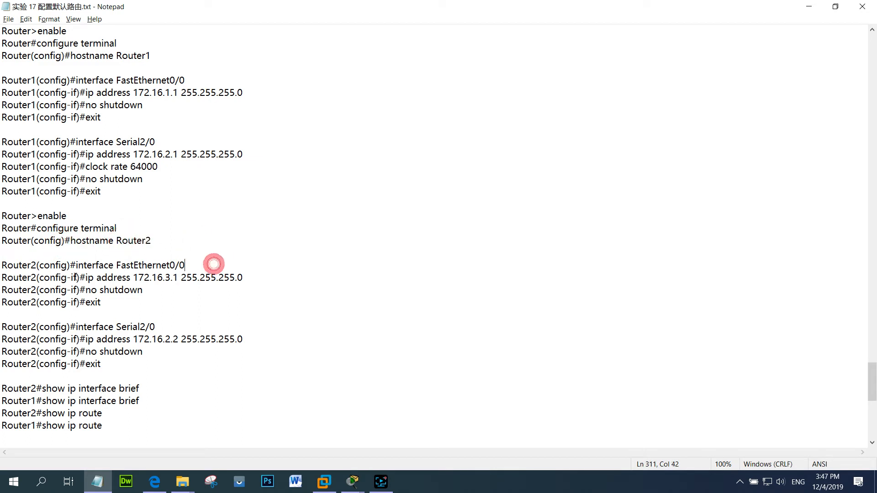
left_click_drag(99, 265, 1, 278)
left_click(262, 265)
left_click(89, 290)
left_click_drag(249, 278, 1, 264)
left_click_drag(147, 290, 2, 290)
left_click(126, 304)
left_click(214, 305)
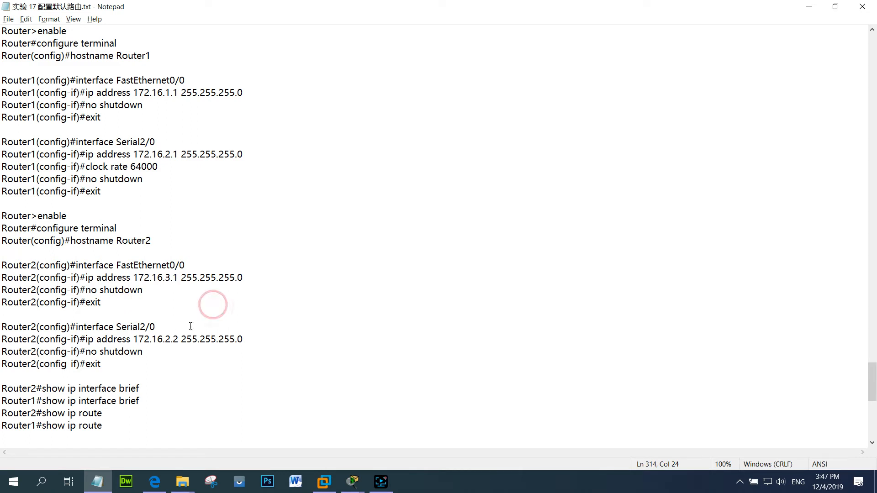
- Examine the start of Router2's Serial2/0 block, highlighting its interface and ip address commands
left_click_drag(190, 325, 2, 309)
left_click(136, 328)
left_click_drag(178, 328, 1, 328)
left_click(124, 336)
left_click_drag(248, 343, 2, 343)
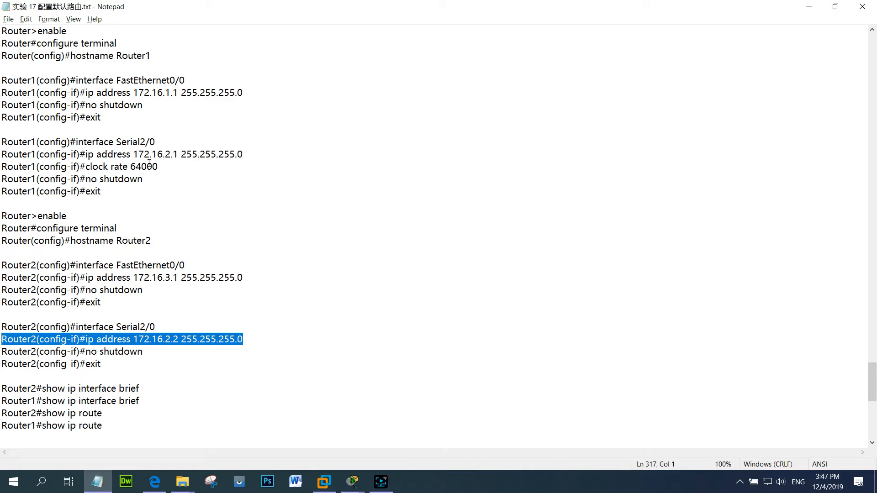
- Compare Router1's Serial2/0 block, including its clock rate command, with Router2's full Serial2/0 block
left_click(164, 184)
left_click_drag(160, 167, 1, 146)
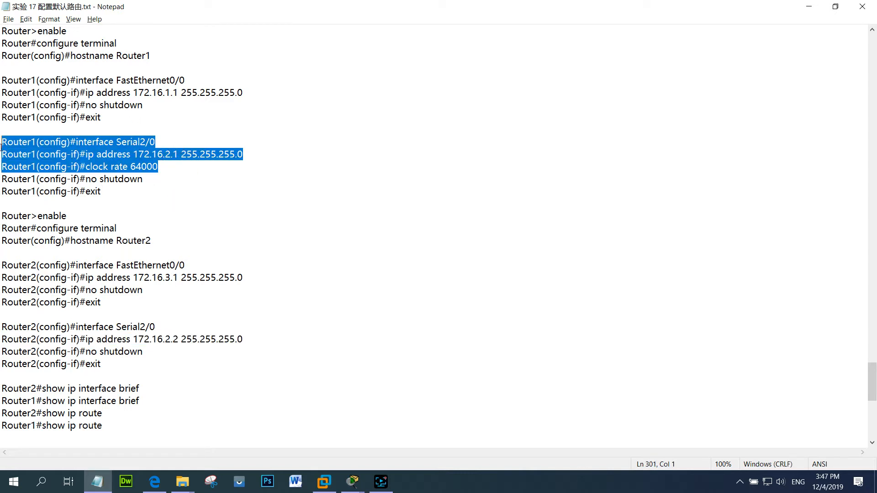
left_click(133, 336)
left_click_drag(131, 369, 1, 315)
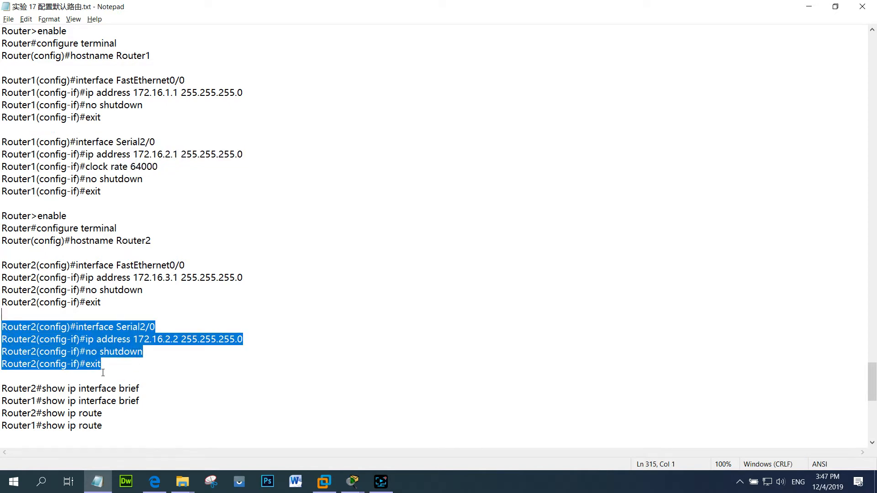
left_click(118, 367)
- Review the verification commands after Router2's block, highlighting show ip route for Router2 and Router1
scroll(117, 367, "down", 5)
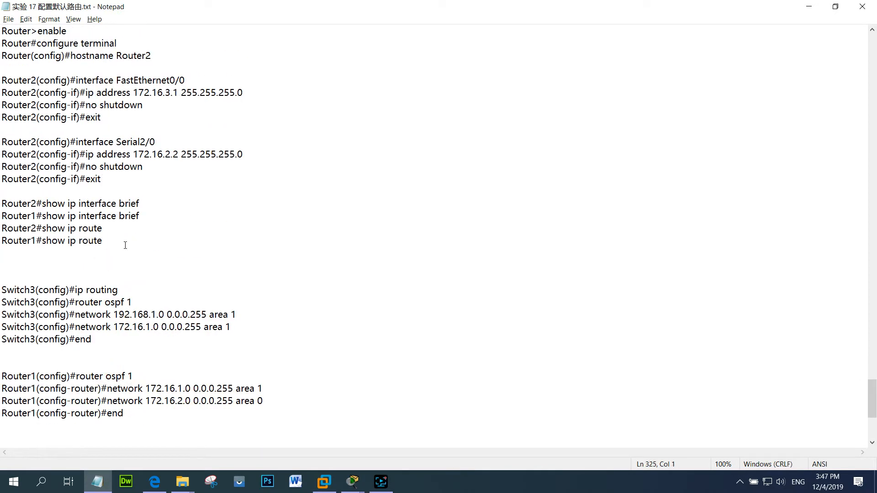
left_click_drag(98, 241, 2, 224)
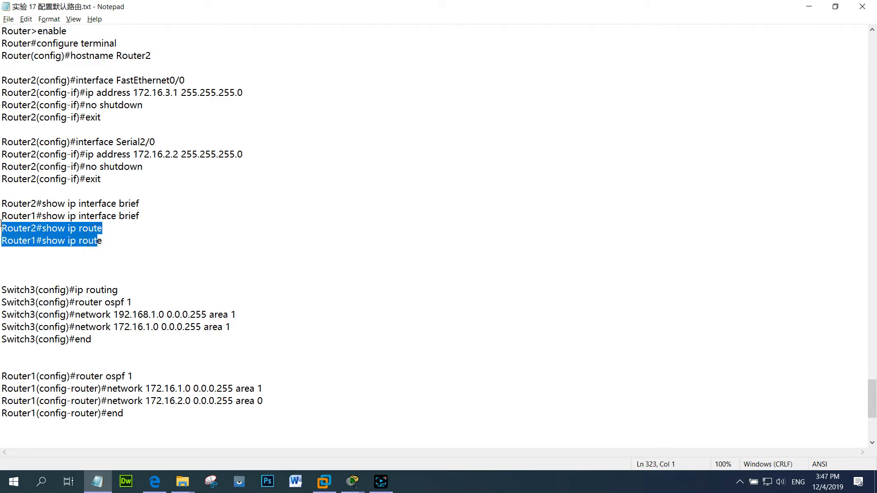
left_click(108, 238)
mouse_move(136, 238)
left_mouse_down()
mouse_move(2, 202)
mouse_move(147, 246)
left_mouse_up()
left_click(110, 232)
left_click(124, 249)
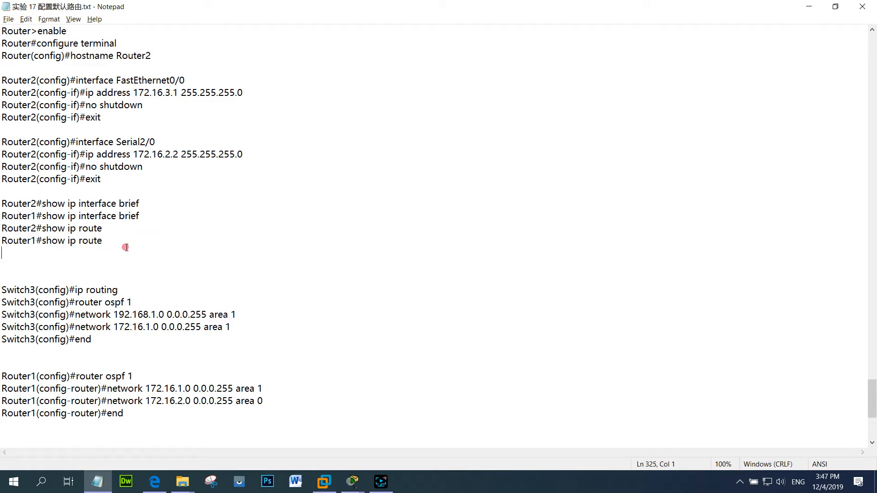
- Find the OSPF section of the notes and highlight Switch3's ip routing command
scroll(137, 200, "down", 3)
scroll(136, 200, "down", 3)
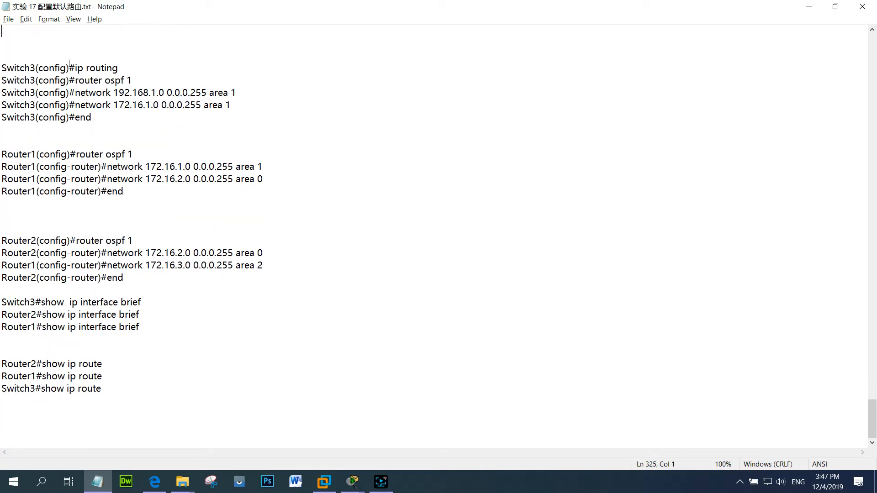
left_click_drag(130, 69, 1, 55)
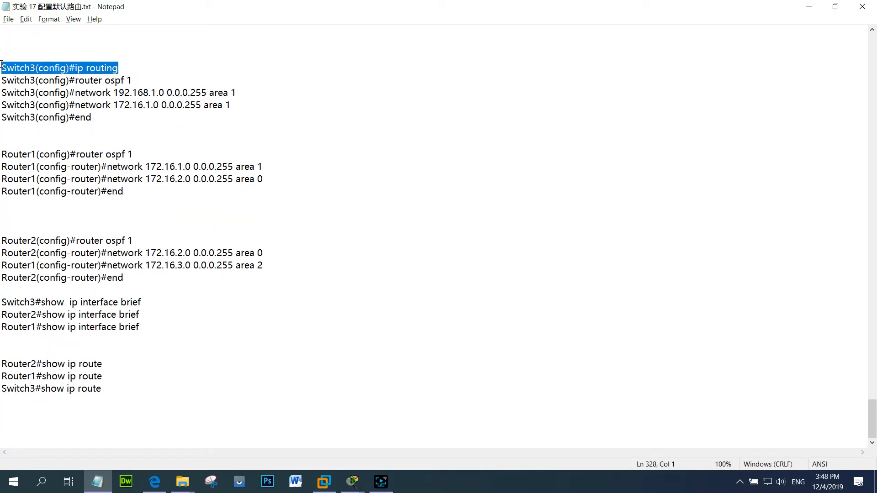
left_click(90, 71)
left_click_drag(131, 67, 1, 55)
left_click(172, 93)
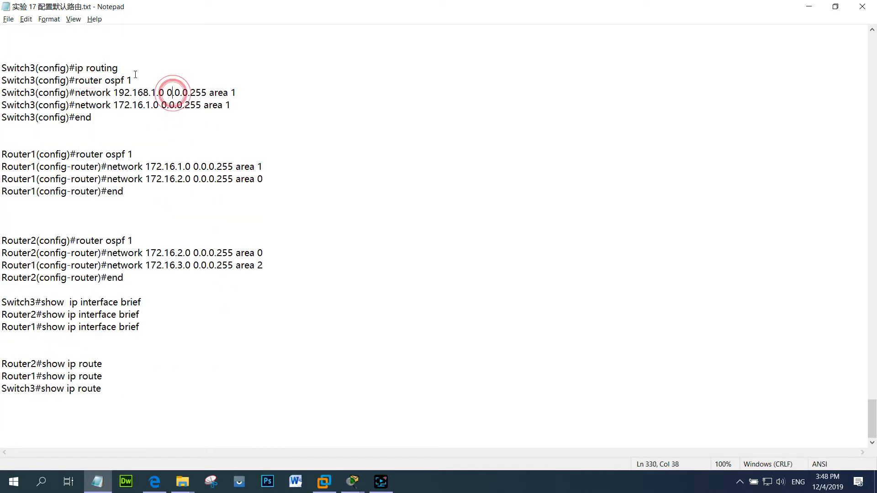
left_click_drag(132, 69, 1, 67)
left_click(76, 79)
left_click_drag(131, 68, 1, 67)
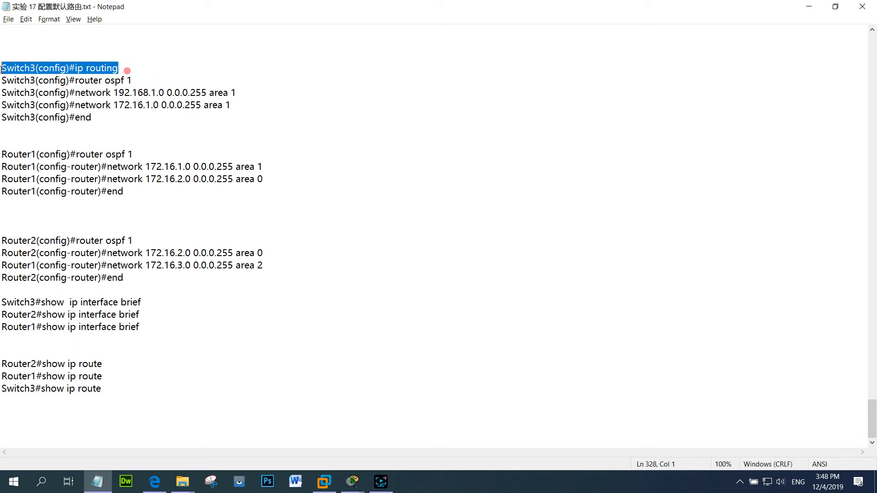
left_click(63, 74)
left_click_drag(130, 70, 2, 67)
left_click(149, 81)
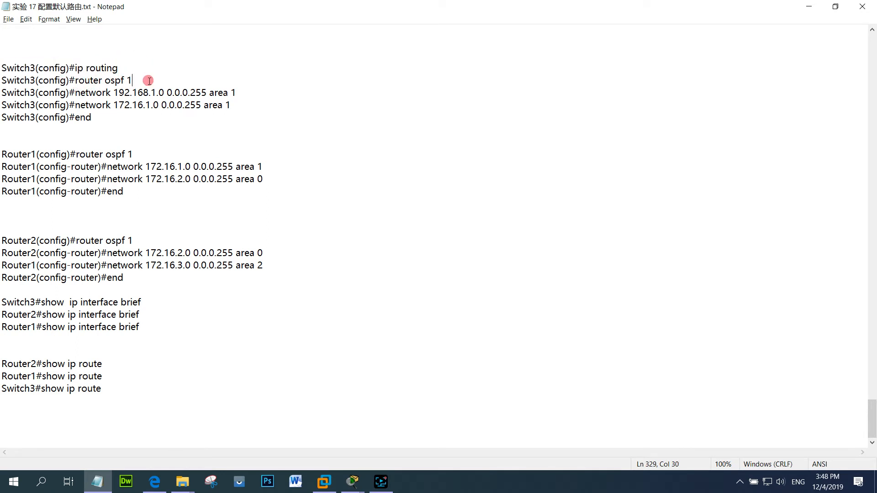
- Highlight the whole OSPF section, from Switch3's ip routing command through the final show ip route command
left_click_drag(1, 97, 7, 54)
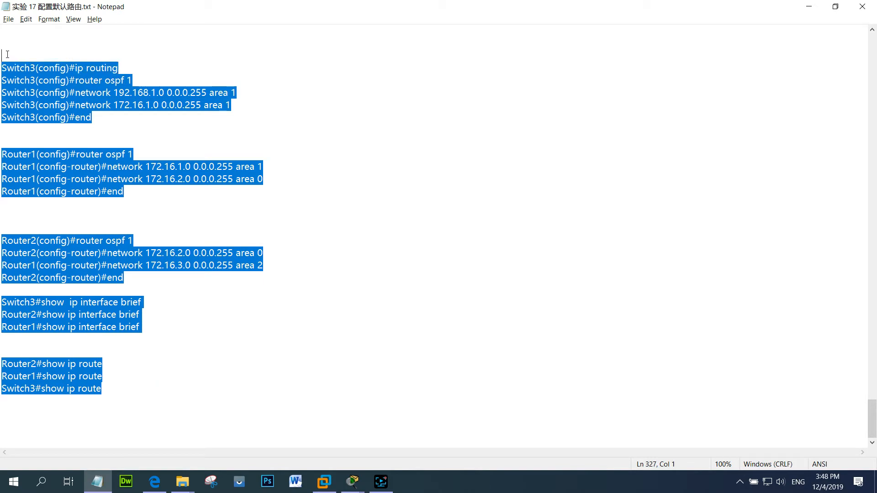
left_click(160, 178)
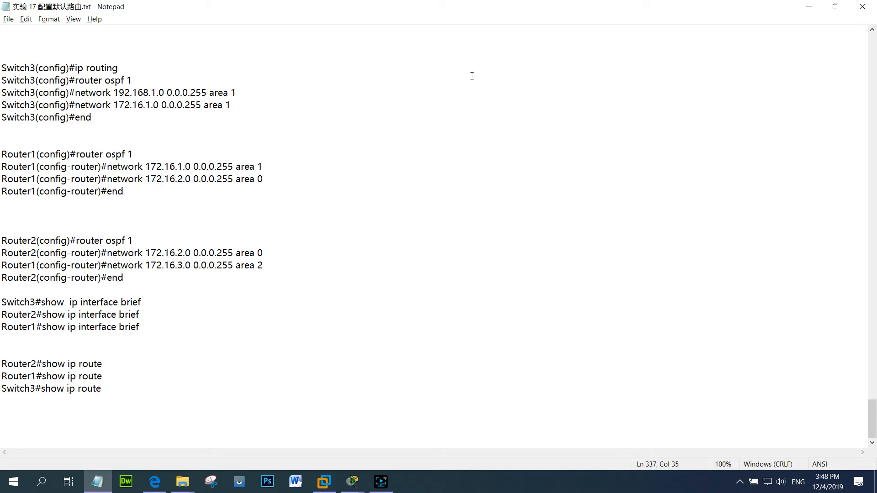
left_click(518, 157)
- Return to Switch3's ip routing line and examine its prompt and command more closely
left_click_drag(128, 69, 1, 68)
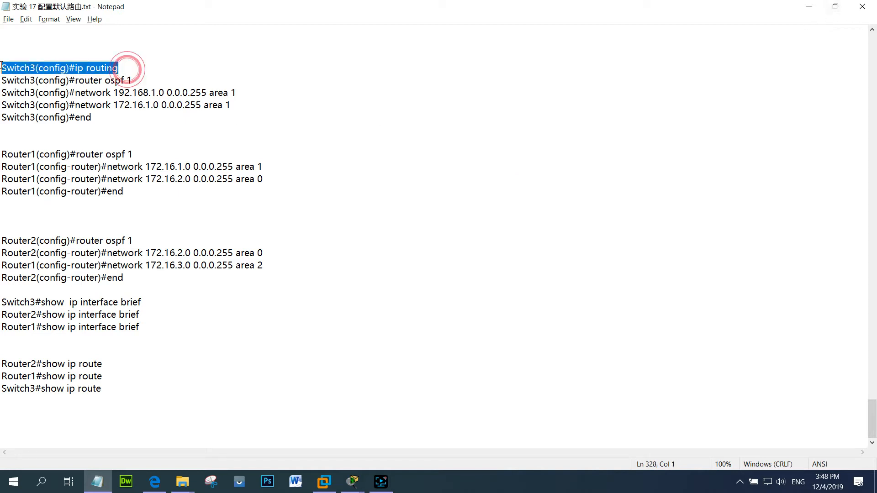
left_click(115, 82)
left_click_drag(122, 67, 1, 68)
left_click(71, 68)
left_click(39, 67)
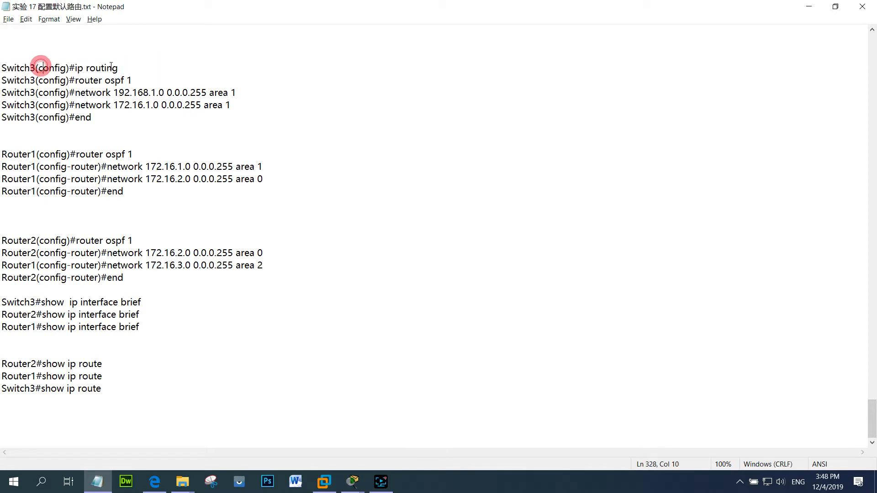
left_click(61, 67)
left_click_drag(133, 67, 1, 67)
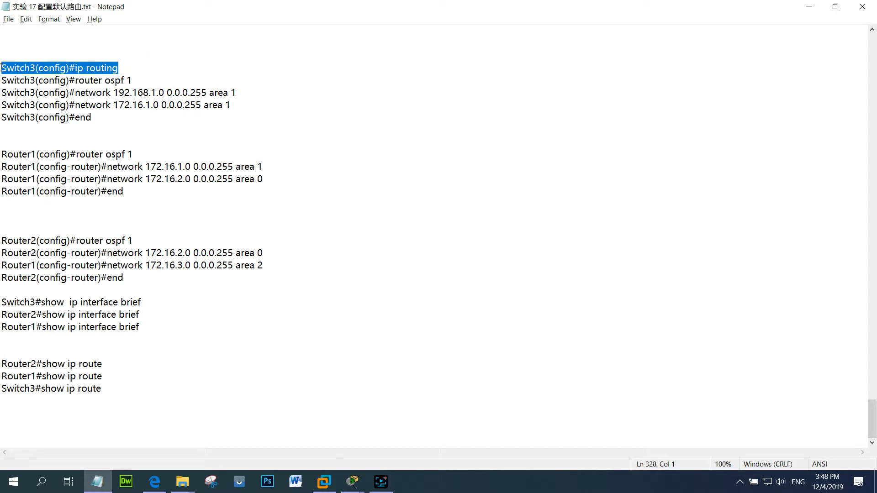
- Examine Switch3's OSPF block from router ospf 1 to end, comparing it with the preceding ip routing command
left_click_drag(156, 81, 1, 81)
left_click(112, 93)
left_click_drag(120, 117, 1, 81)
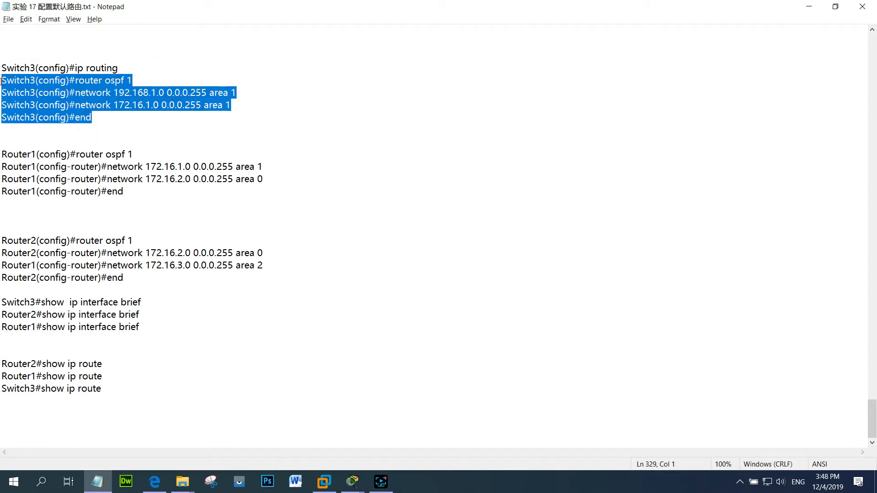
left_click(78, 90)
left_click_drag(94, 117, 1, 80)
left_click_drag(130, 68, 2, 68)
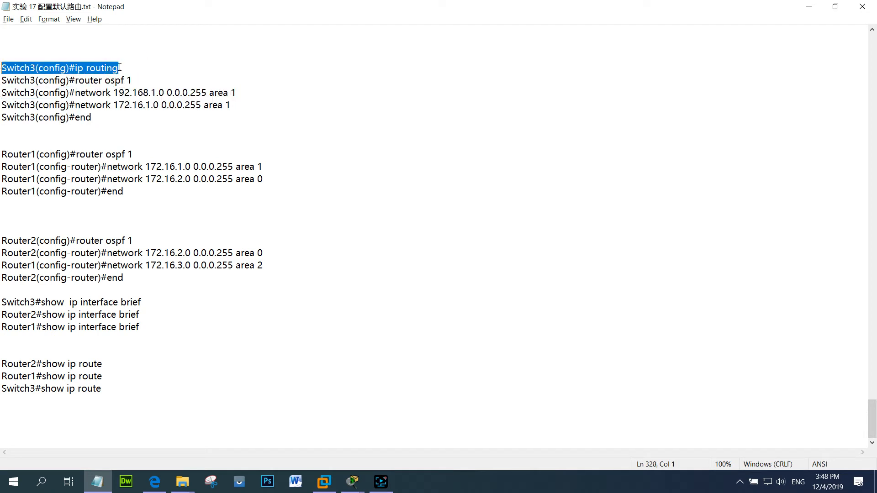
left_click_drag(120, 68, 1, 81)
left_click(96, 88)
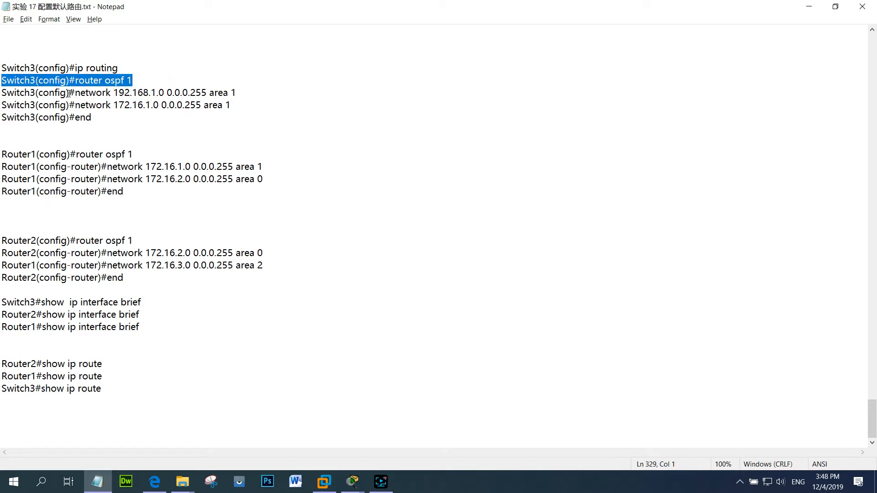
- Examine Switch3's two area 1 network statements, for 192.168.1.0 and 172.16.1.0 with wildcard 0.0.0.255
left_click(144, 93)
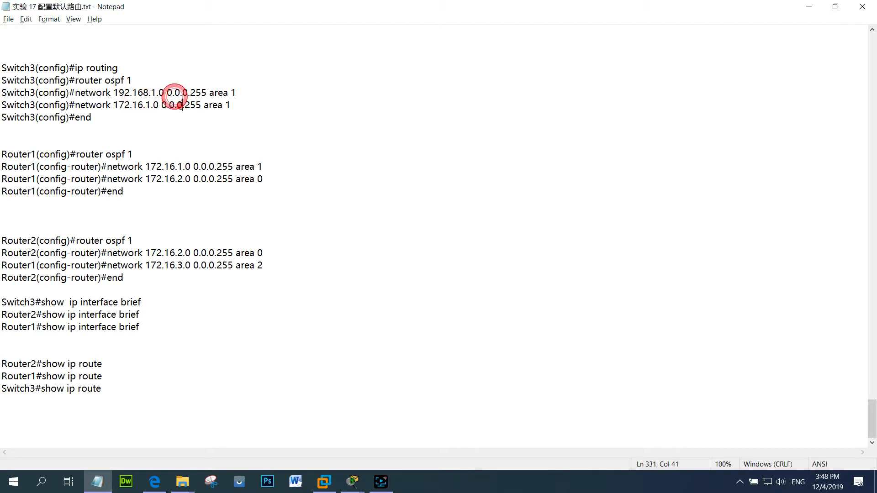
left_click(206, 96)
left_click_drag(238, 106, 29, 106)
left_click_drag(241, 95, 3, 94)
left_click(249, 113)
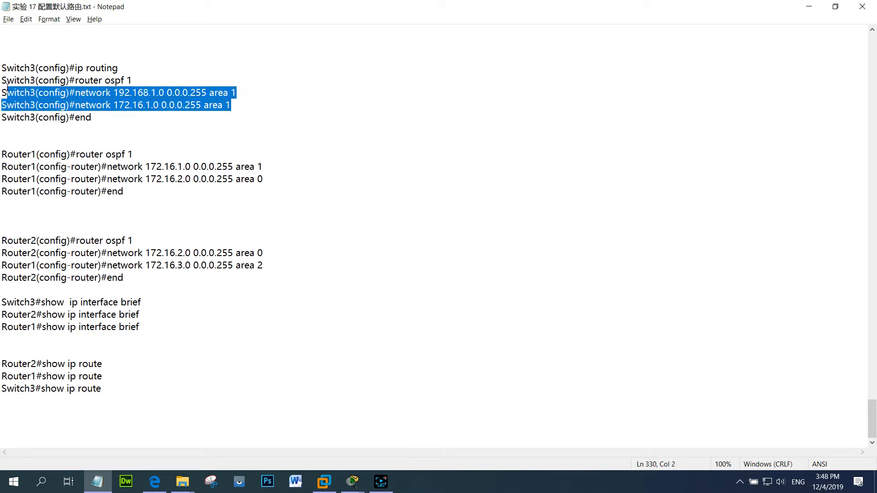
left_click(153, 117)
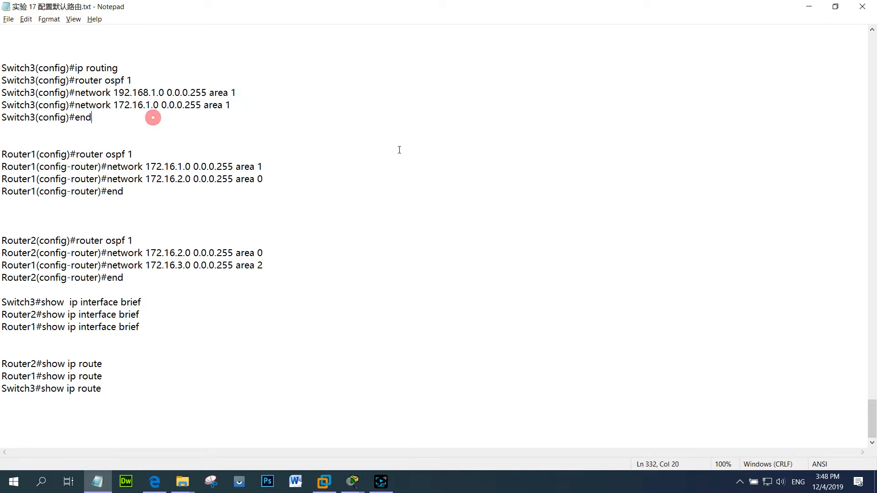
- Switch to Cisco Packet Tracer and open the command-line interface of the 3560 multilayer switch
left_click(839, 7)
left_click(390, 255)
double_click(215, 228)
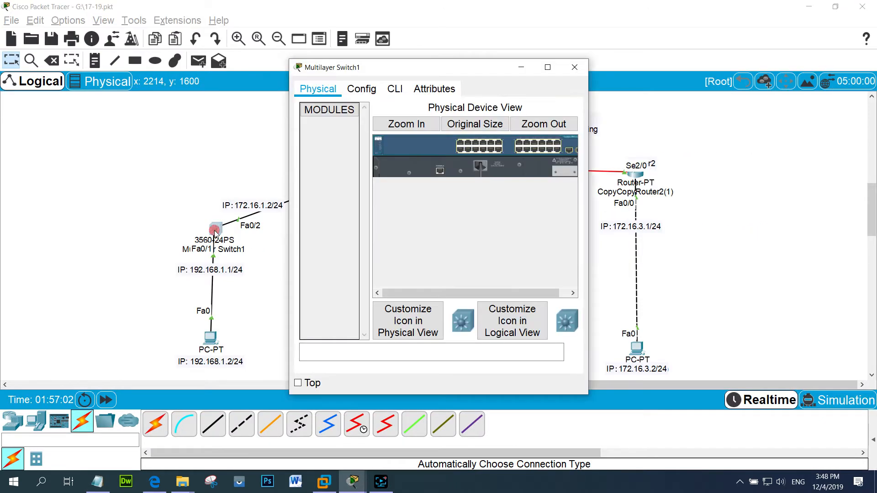
left_click(395, 90)
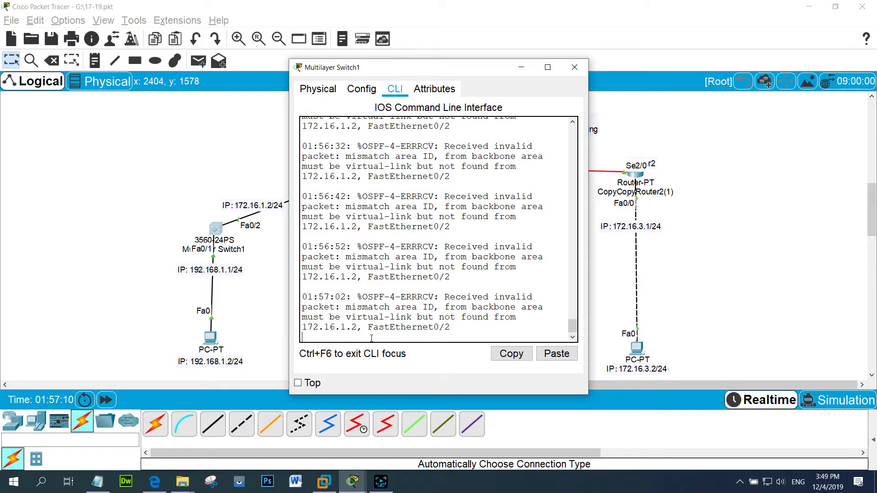
- Enter privileged mode with en on Switch3, then global configuration mode with config, accepting the default terminal source
key("Return")
type("en")
key("Return")
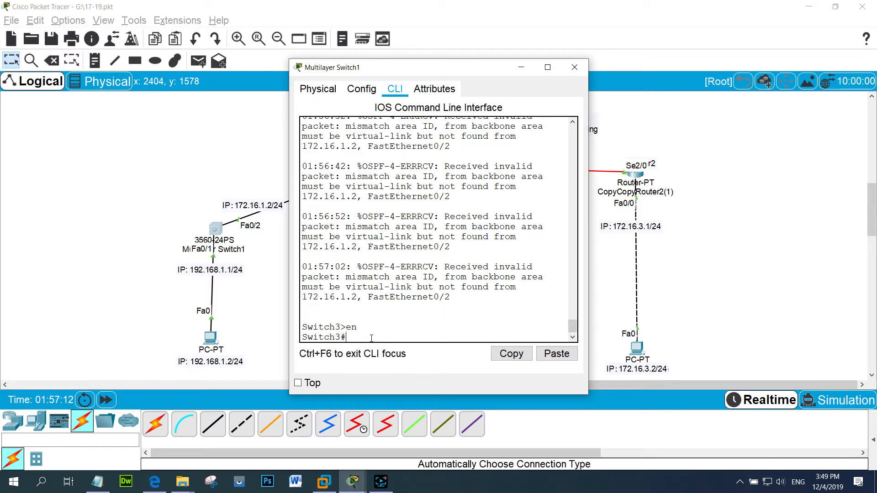
type("con")
key("BackSpace")
key("BackSpace")
key("BackSpace")
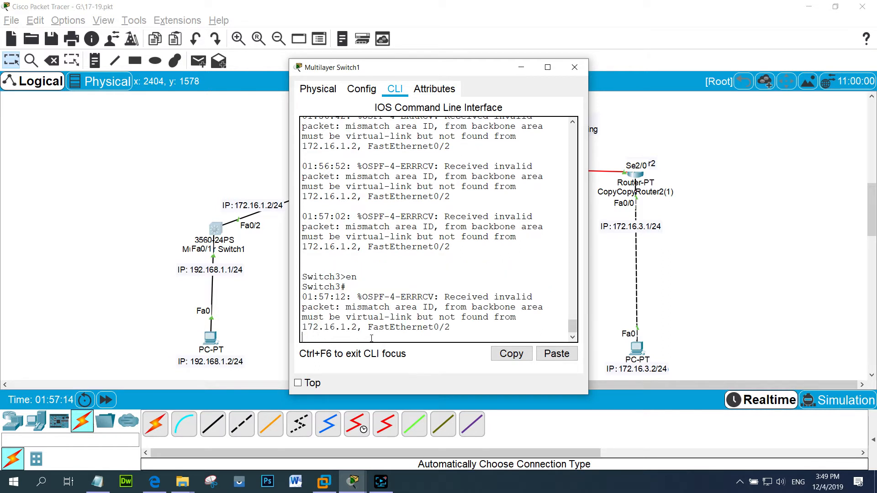
key("Return")
type("config")
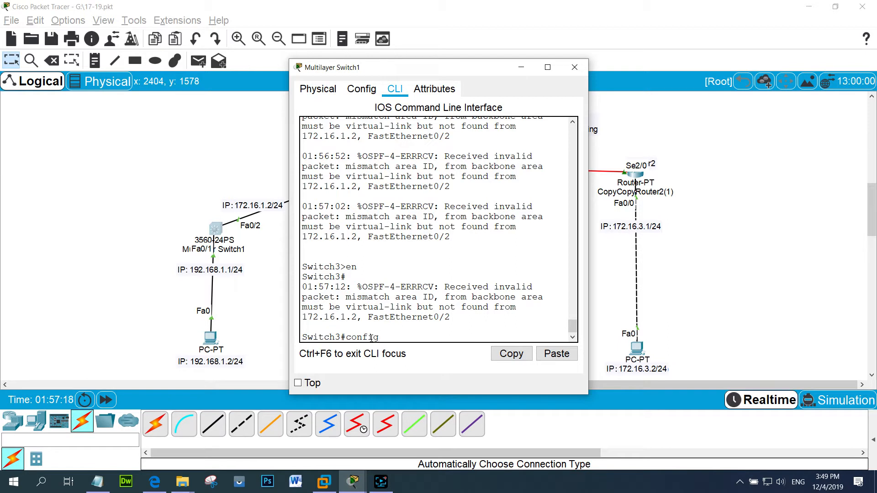
key("Return")
key("Return")
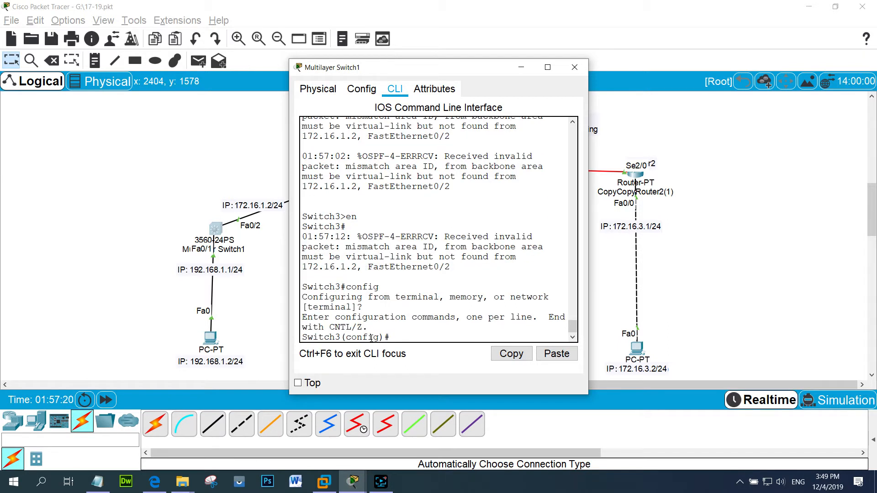
- Enter interface f0/1 on Switch3 and make it a routed port with no switchport
type("int")
key("Tab")
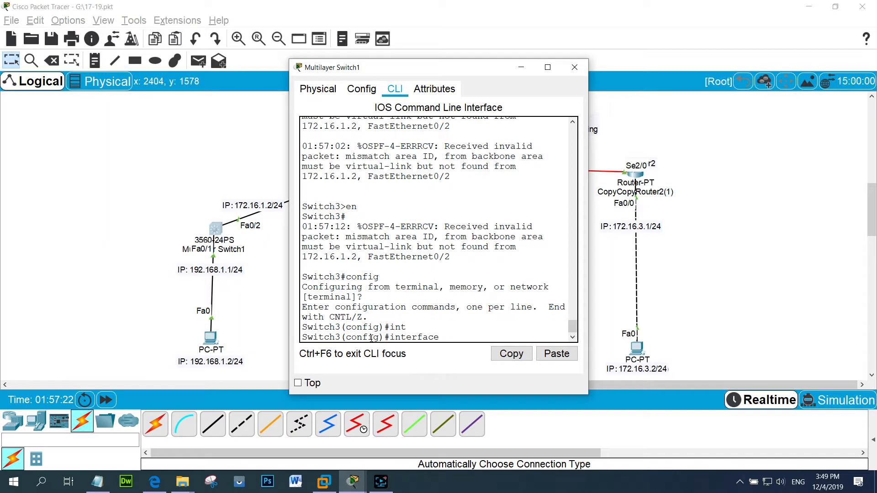
key("Return")
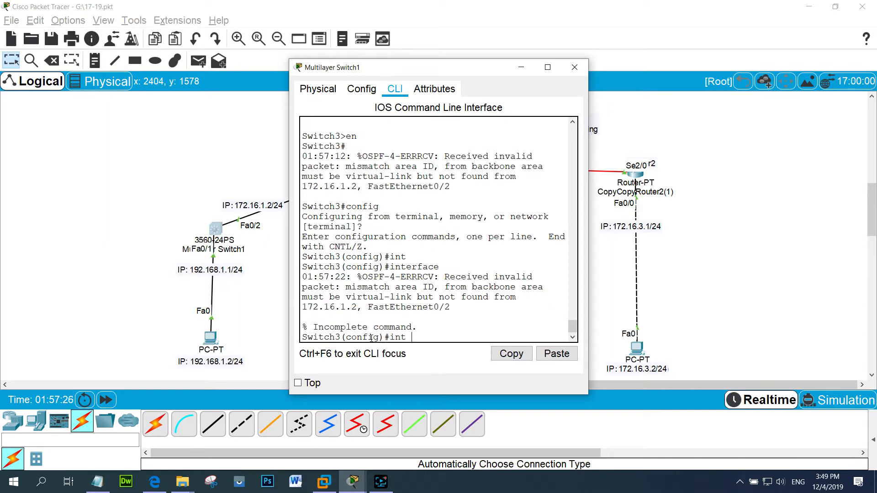
type("int f0/1")
key("Return")
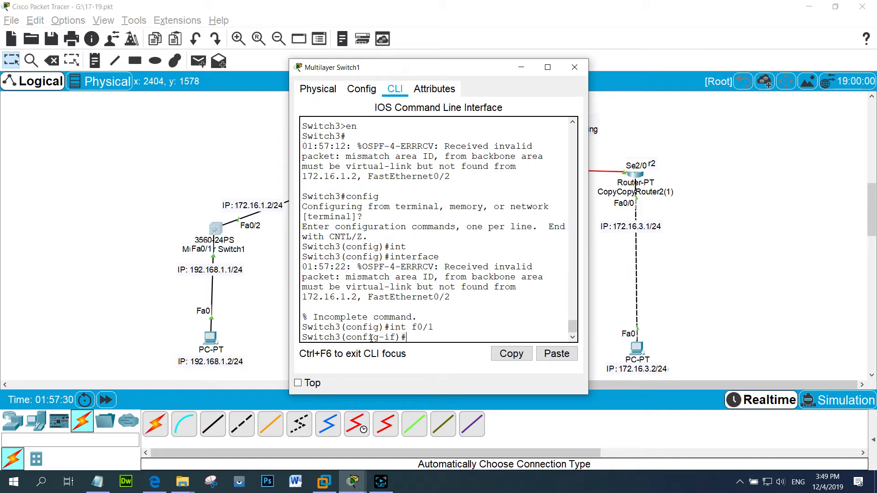
type("no sw")
type("i")
key("Tab")
key("Return")
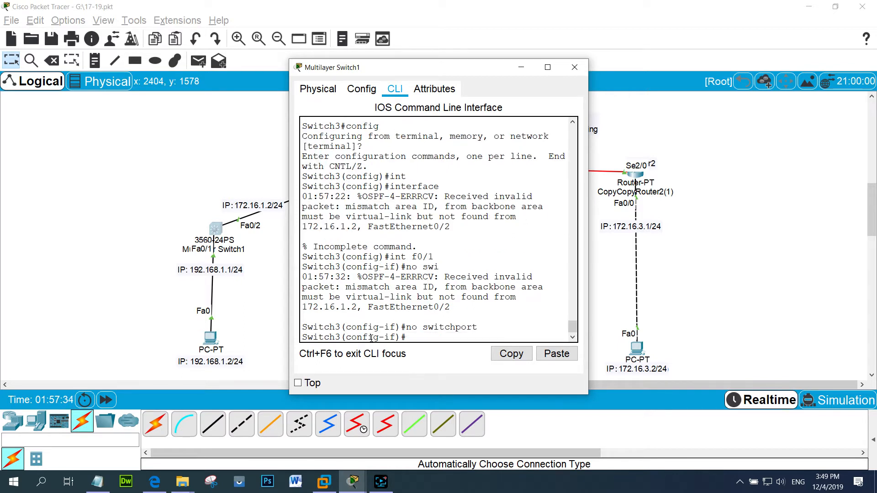
- Try to assign IP address 192.168.1.1 to interface f0/1 on Switch3 without a subnet mask
type("ip ad")
type("d 17")
type("92.1")
type("68.1.")
type("1")
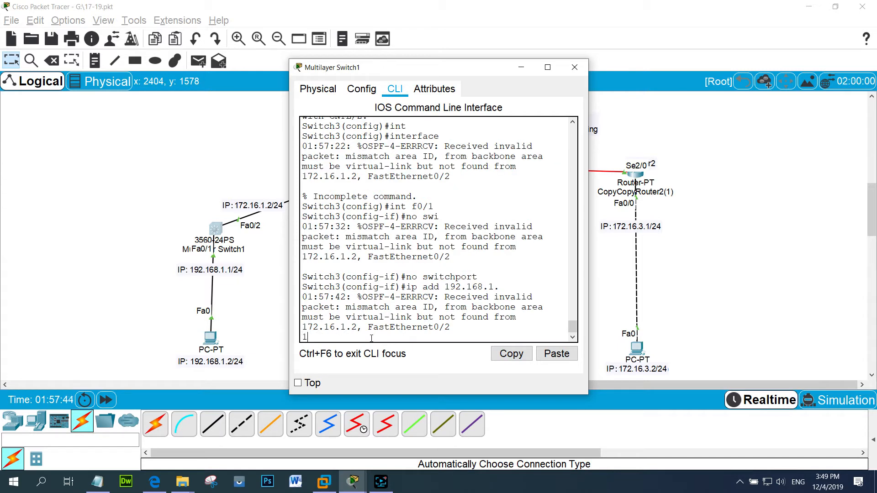
key("Return")
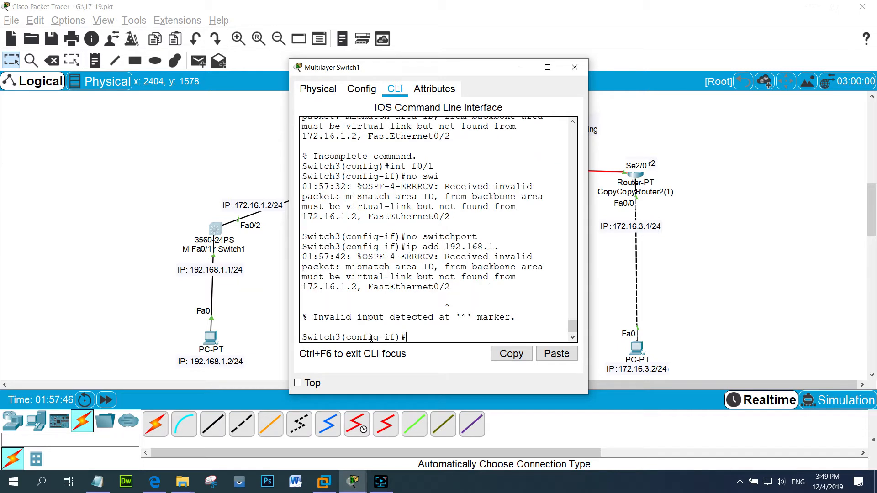
type("ip add")
type(" 17")
type("dsdfsdfdfs")
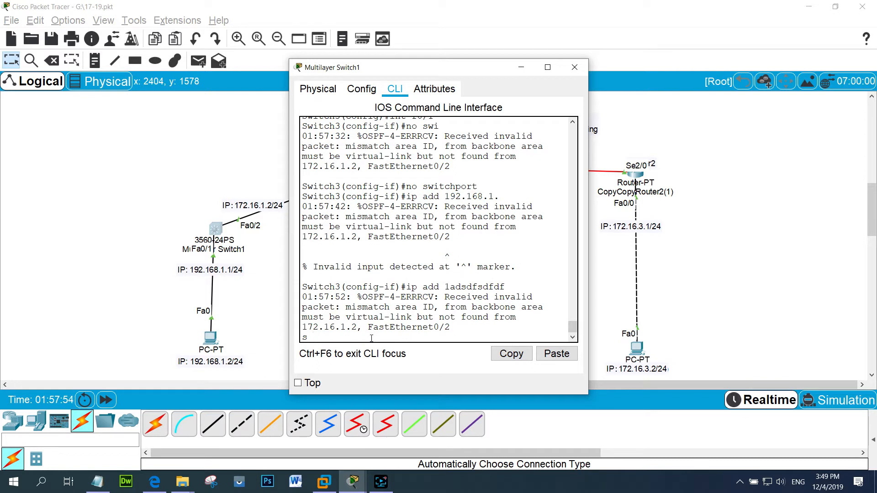
key("BackSpace")
key("BackSpace")
key("BackSpace")
key("BackSpace")
key("BackSpace")
key("BackSpace")
key("BackSpace")
key("BackSpace")
key("BackSpace")
key("BackSpace")
key("BackSpace")
key("BackSpace")
key("BackSpace")
key("BackSpace")
key("BackSpace")
key("BackSpace")
key("BackSpace")
key("BackSpace")
key("BackSpace")
key("Return")
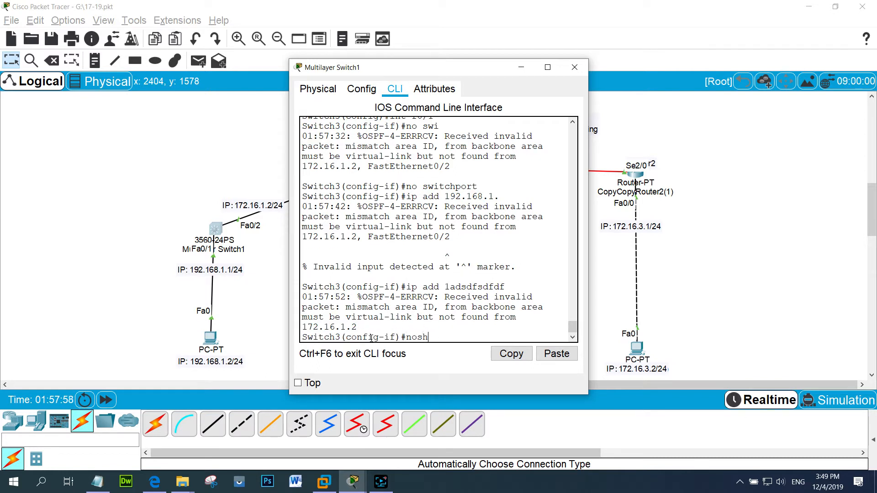
- Enable interface f0/1 on Switch3 with no sh, and return to global configuration mode with exit
type("nos")
key("BackSpace")
type("sh")
key("Return")
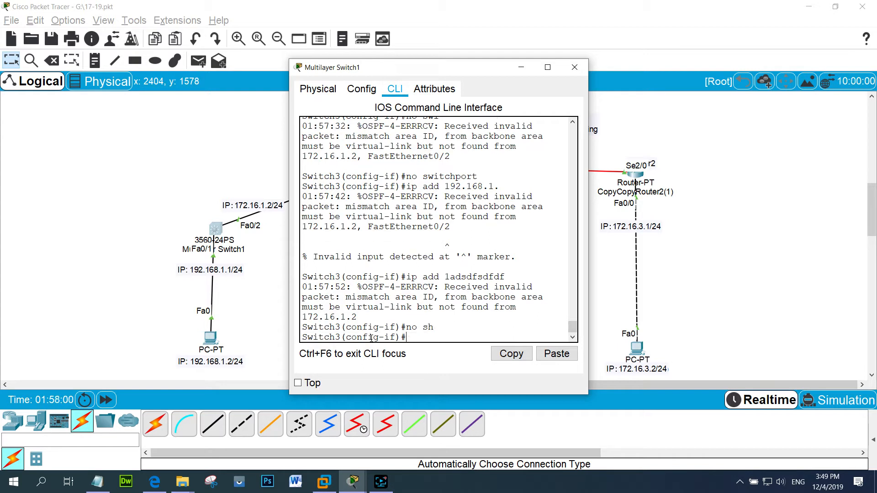
type("exit")
key("Return")
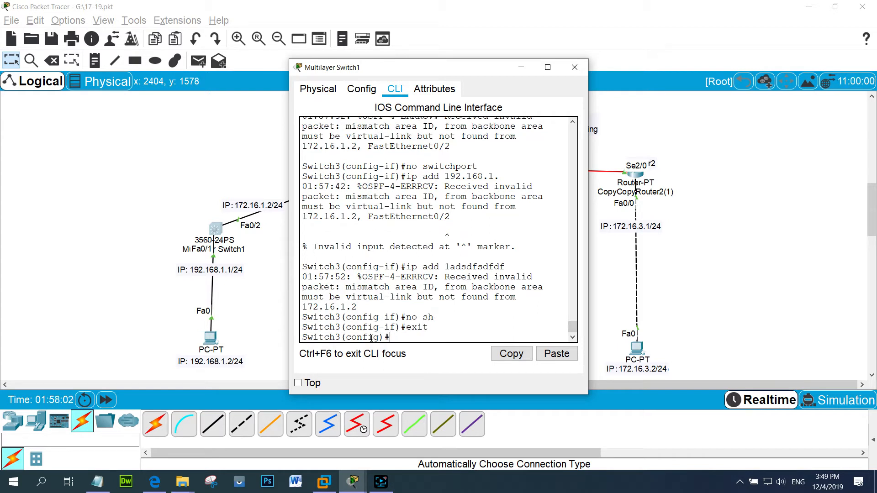
double_click(403, 338)
left_click(381, 325)
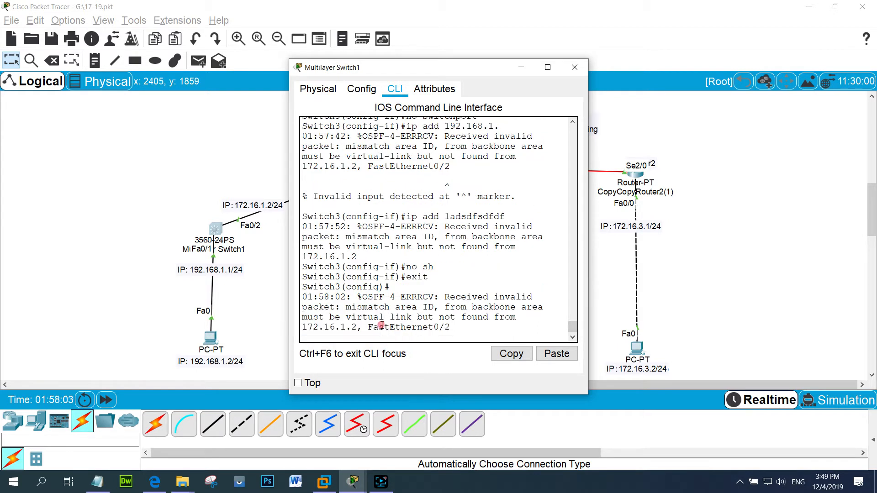
left_click(363, 338)
key("Return")
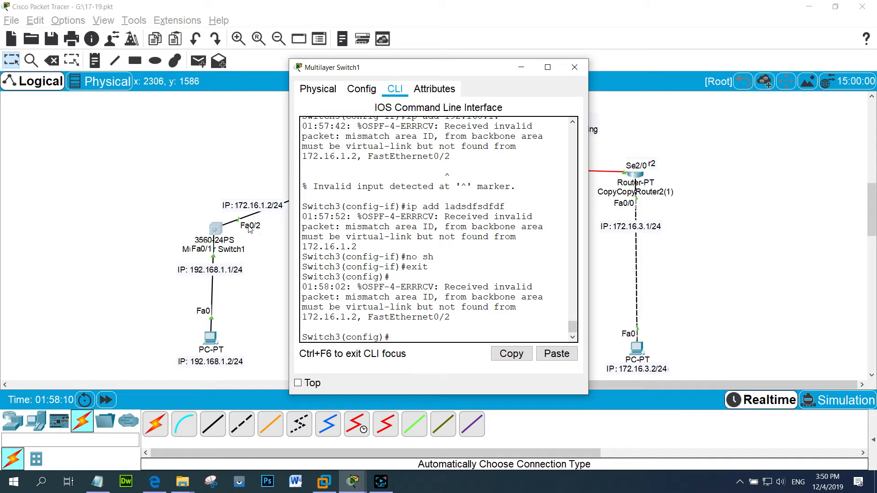
type("f")
key("BackSpace")
type("int")
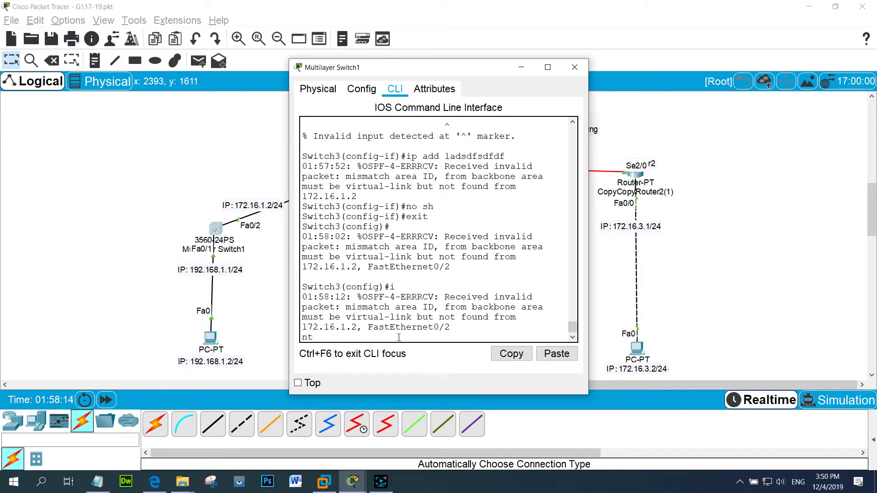
left_click(190, 138)
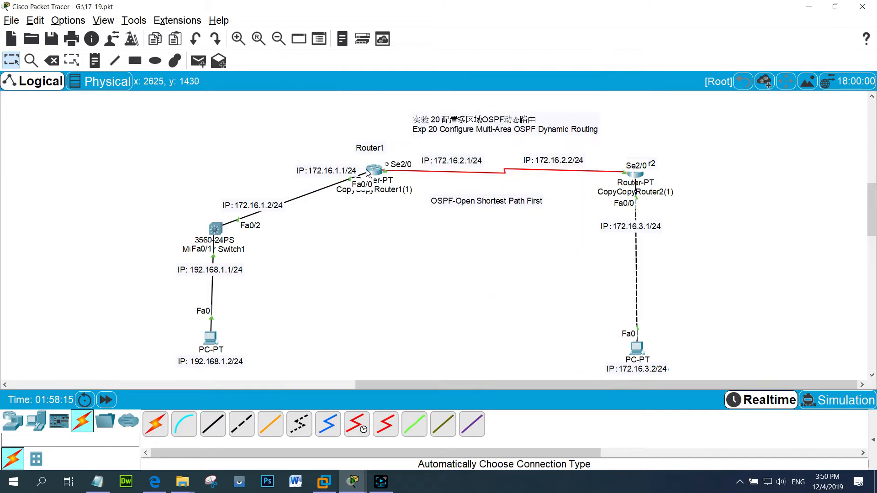
left_click(372, 172)
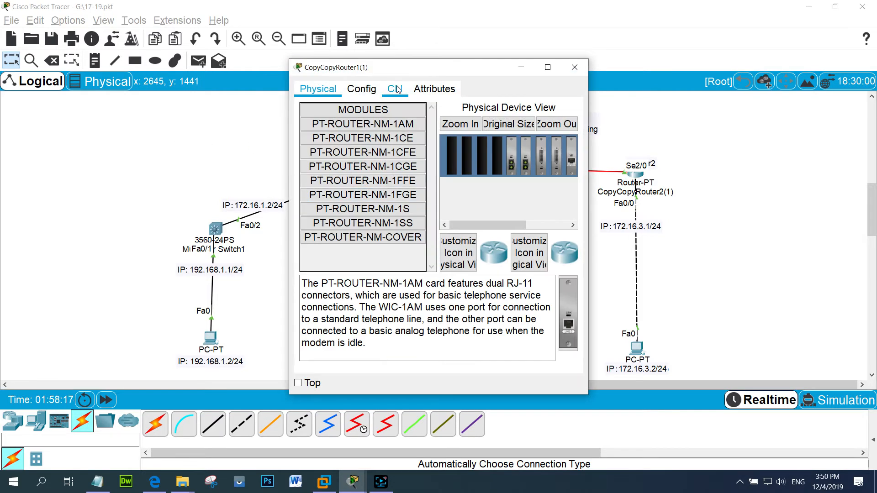
left_click(253, 114)
- Examine the Router1 to Router2 section of the topology, including the serial link and its surrounding interface addresses
left_click_drag(324, 135, 689, 230)
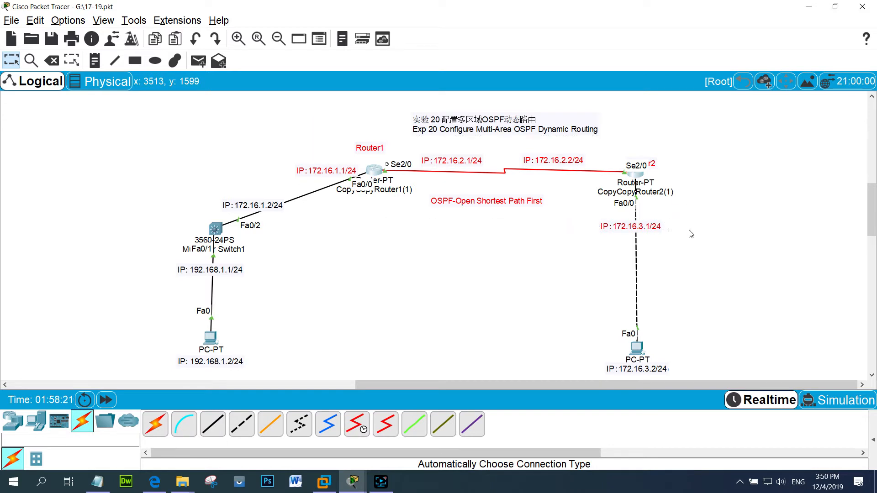
left_click(706, 252)
left_click_drag(316, 132, 696, 254)
left_click(699, 252)
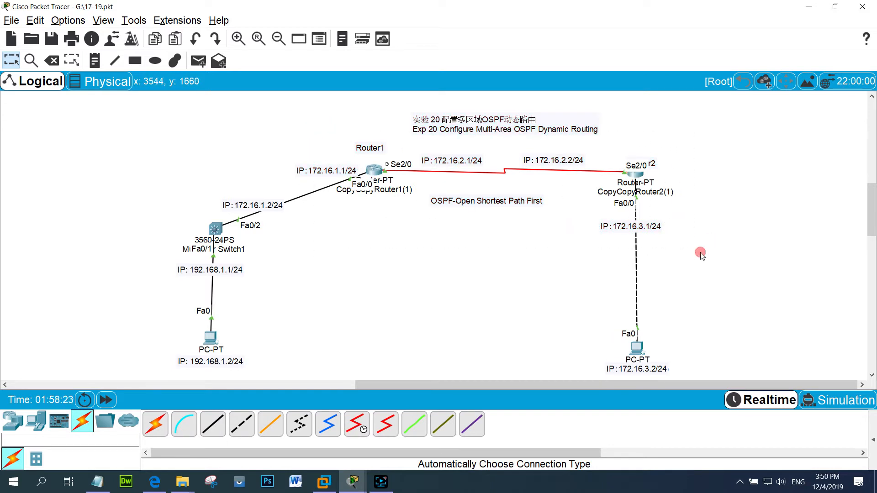
left_click_drag(310, 126, 725, 264)
left_click(724, 259)
left_click_drag(304, 123, 687, 251)
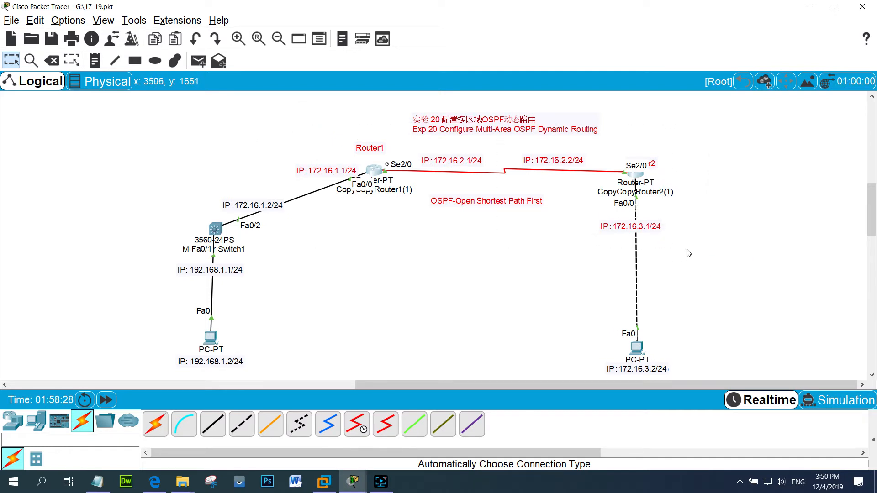
left_click(495, 248)
left_click_drag(317, 114, 694, 239)
left_click(458, 269)
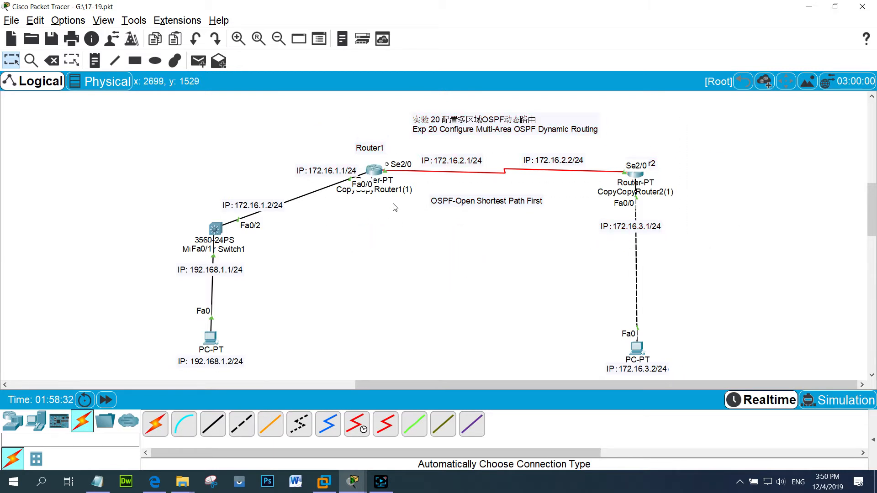
left_click_drag(301, 113, 691, 227)
left_click(707, 242)
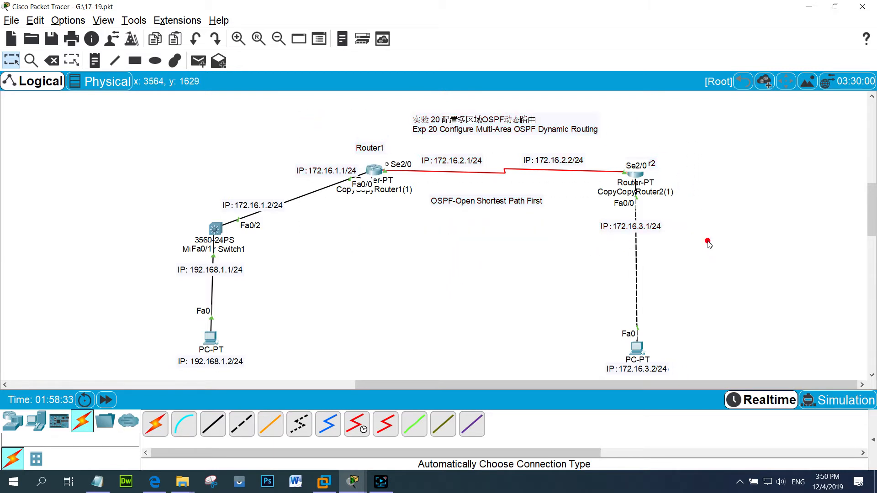
- Open Router1's command-line interface and bring up its command prompt
left_click(375, 174)
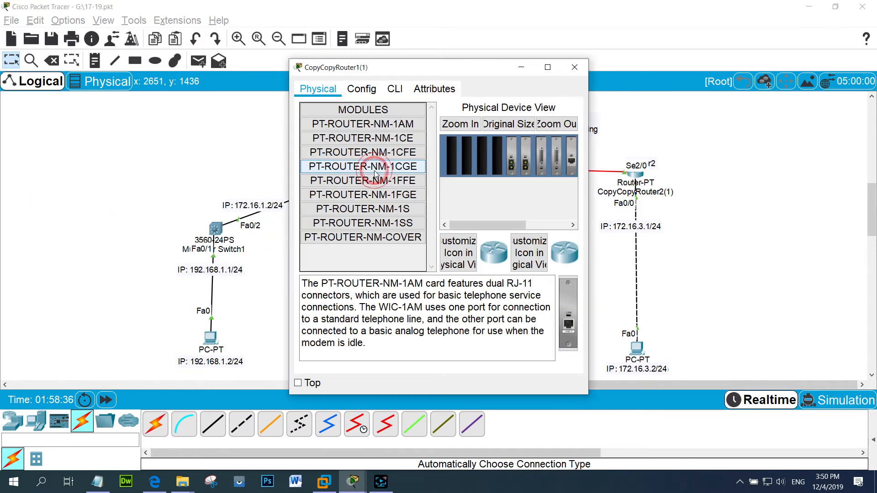
left_click(395, 90)
left_click(341, 335)
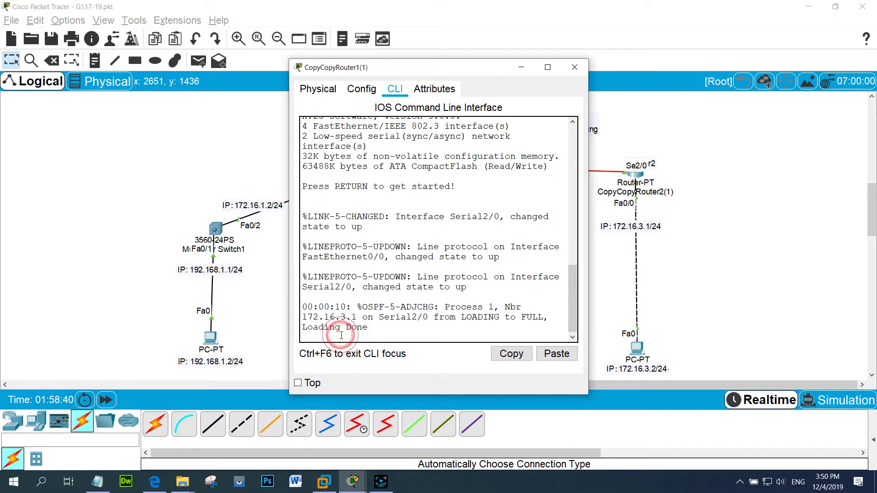
key("Return")
- Enter privileged mode with enable on Router1, then global configuration mode with configure, accepting the default terminal source
type("en")
key("Tab")
key("Return")
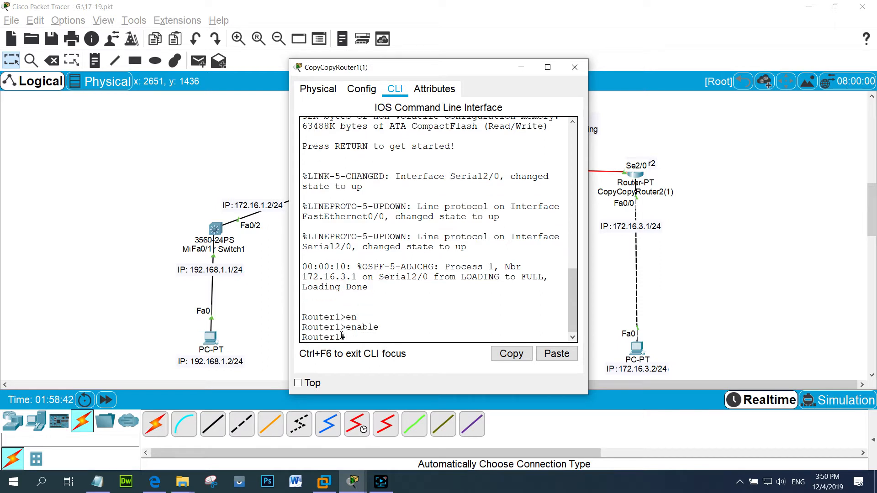
type("config")
key("Tab")
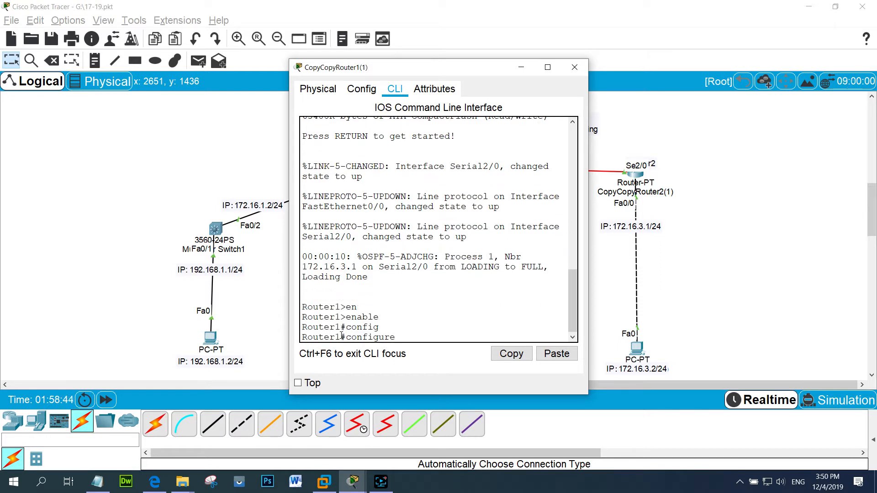
key("Return")
key("Return")
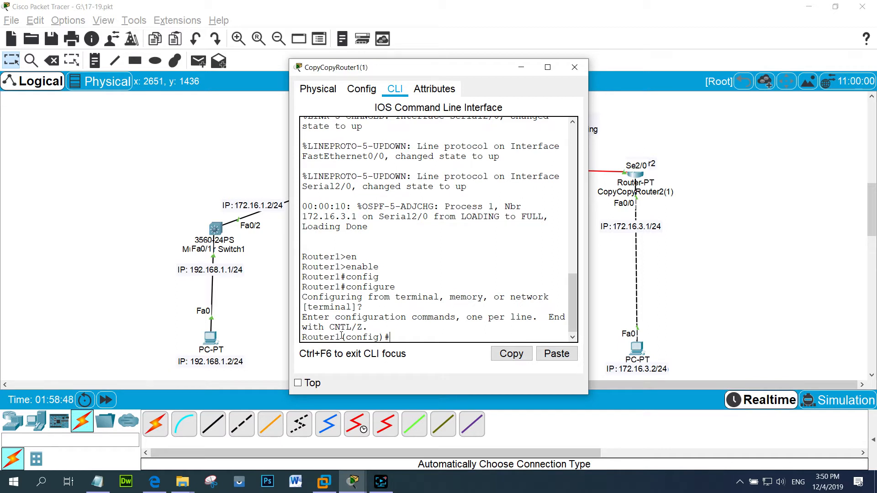
type("ro")
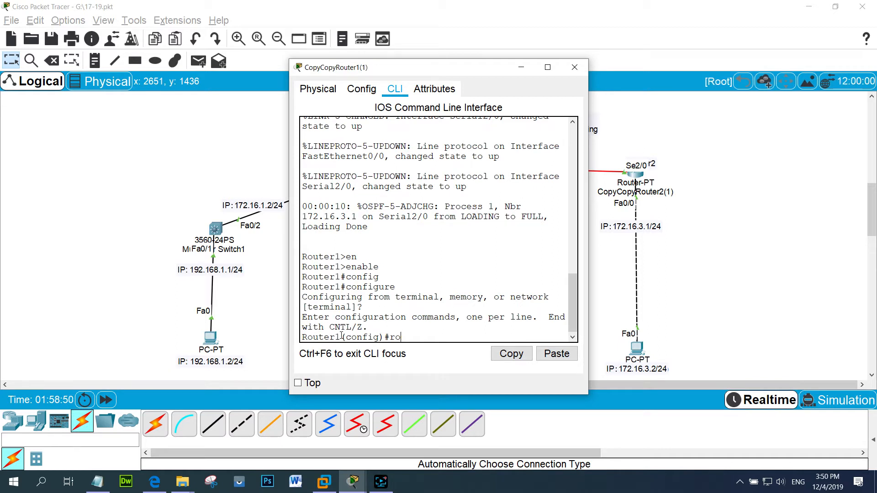
type("ute")
key("Tab")
type("r op")
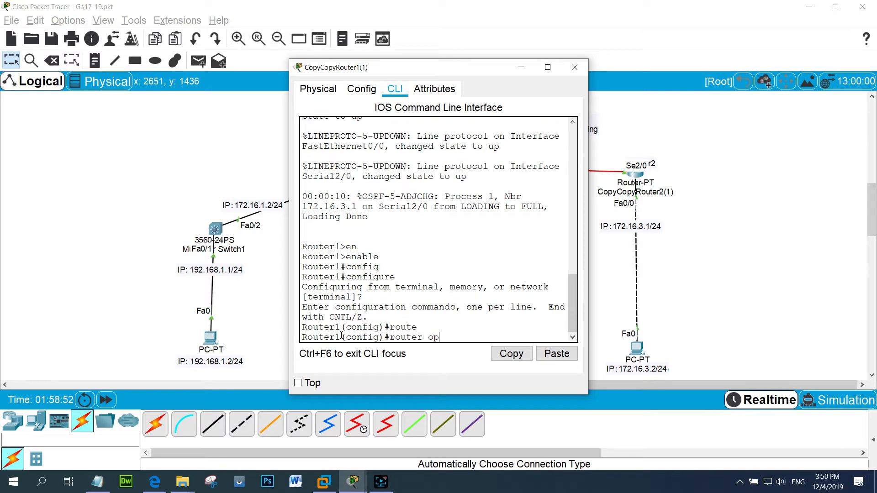
key("Tab")
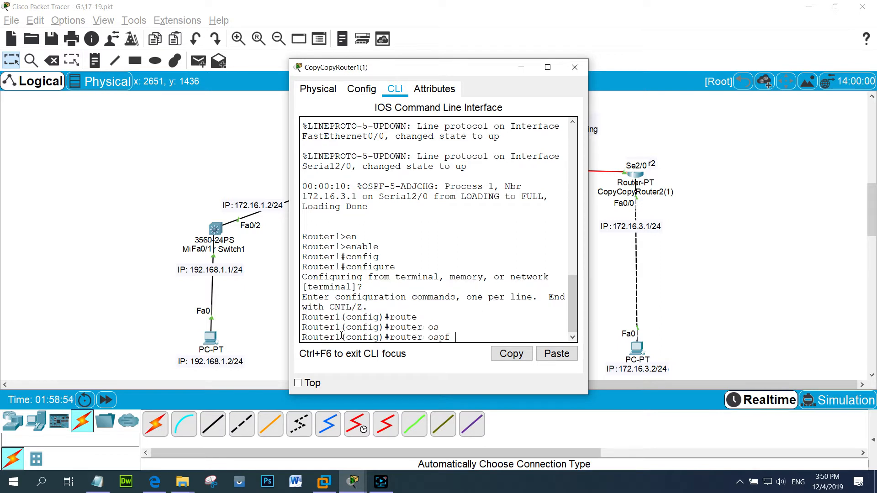
key("BackSpace")
key("BackSpace")
key("BackSpace")
key("BackSpace")
key("BackSpace")
key("BackSpace")
key("BackSpace")
key("BackSpace")
key("BackSpace")
key("BackSpace")
key("BackSpace")
- Try to remove OSPF routing from Router1 with no router ospf, without giving a process ID
type("m")
type("no s")
type(" rou")
key("Tab")
type("os")
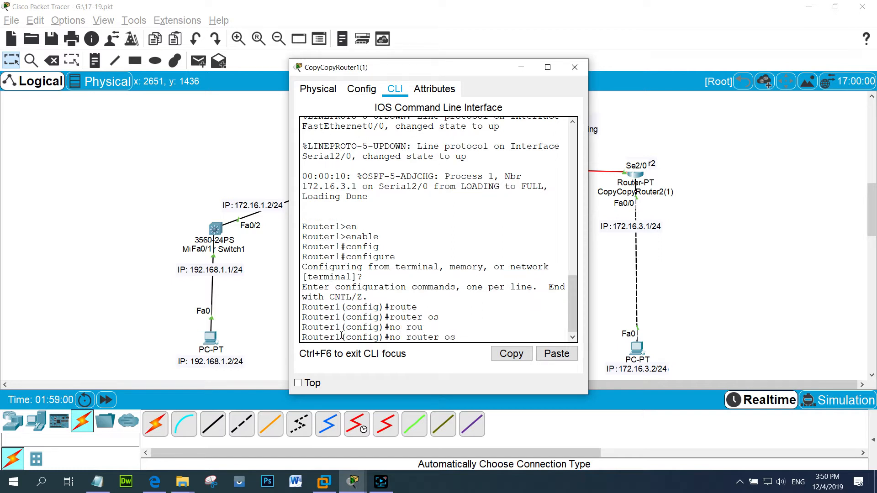
key("Tab")
key("Return")
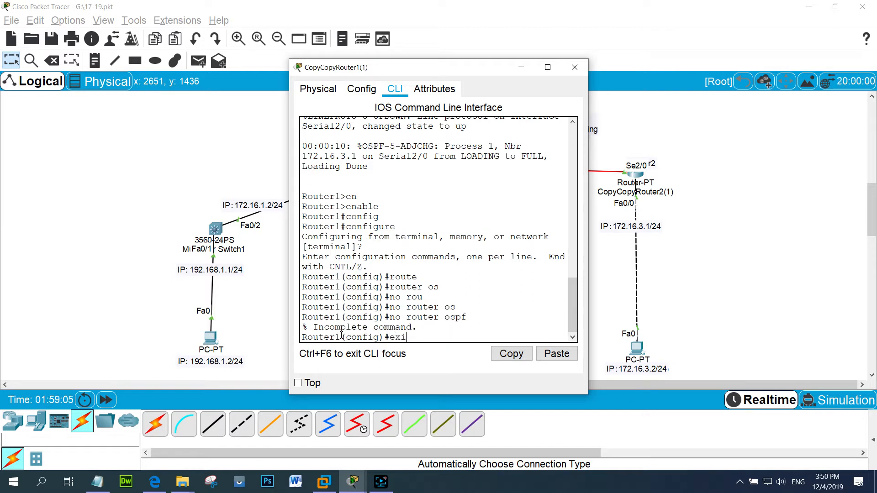
- Display Router1's routing table with do sh ip rout and examine the OSPF-learned route
type("do sh")
key("Tab")
type("ip ")
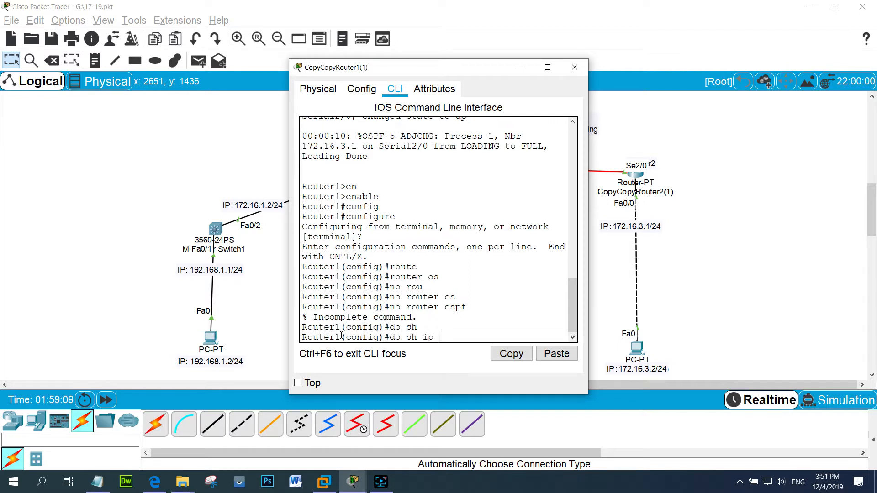
type("rout")
key("Return")
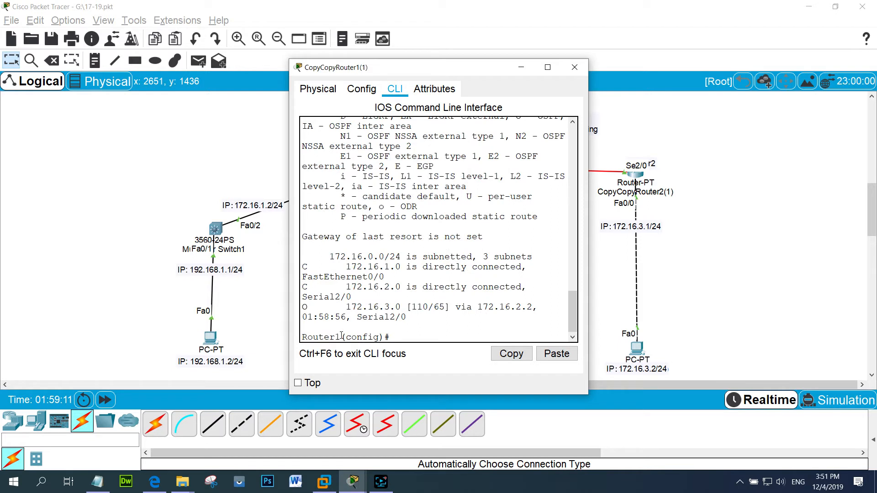
left_click_drag(303, 307, 429, 323)
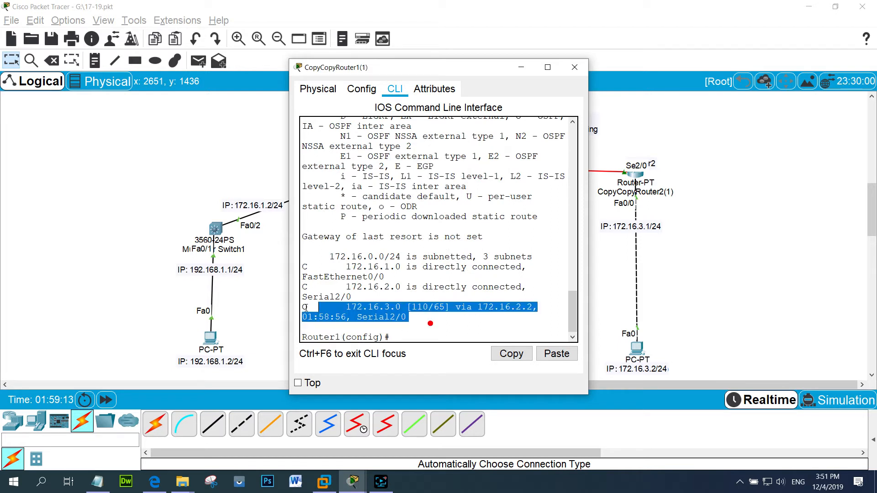
left_click(394, 339)
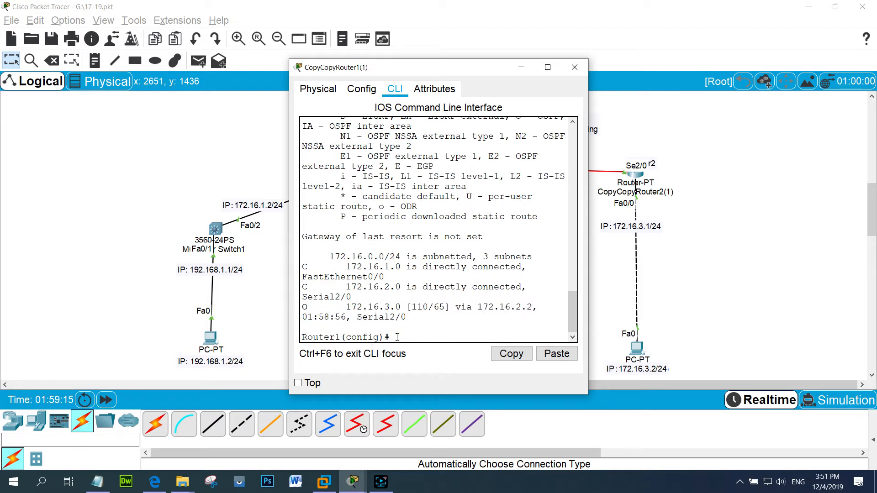
- Remove OSPF process 1 from Router1 with no router ospf 1, consulting the command help for the process ID
type("no sh")
key("BackSpace")
key("BackSpace")
key("BackSpace")
type("rou")
key("Tab")
type("os")
key("Tab")
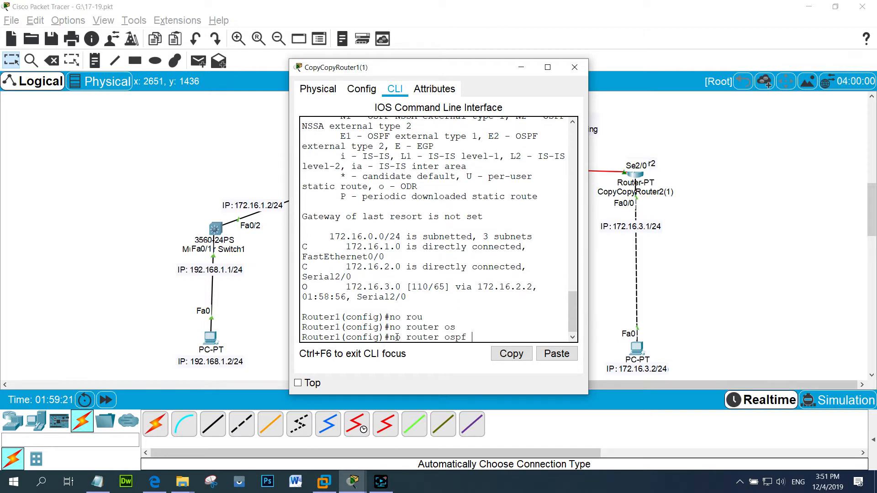
type("?")
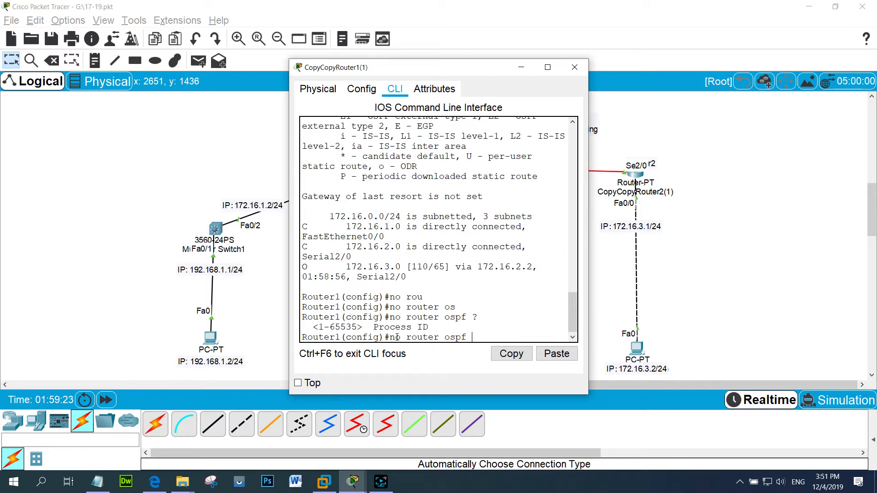
type("1")
key("Return")
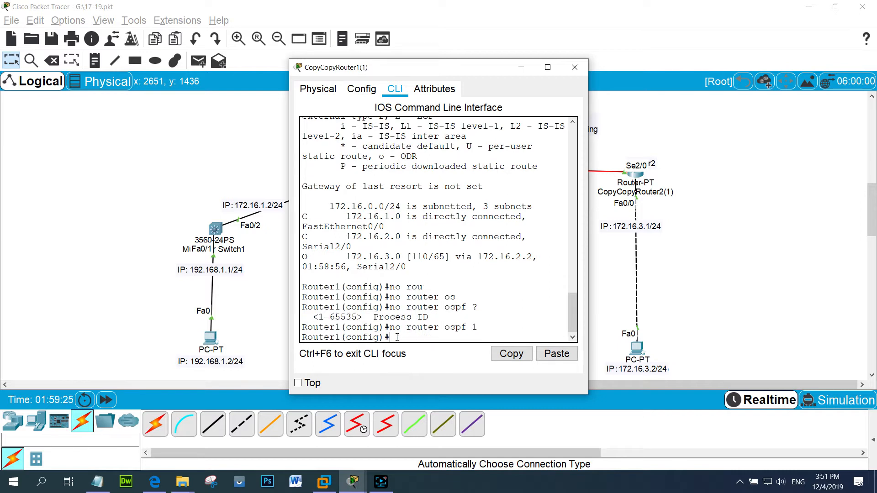
left_click_drag(390, 328, 388, 337)
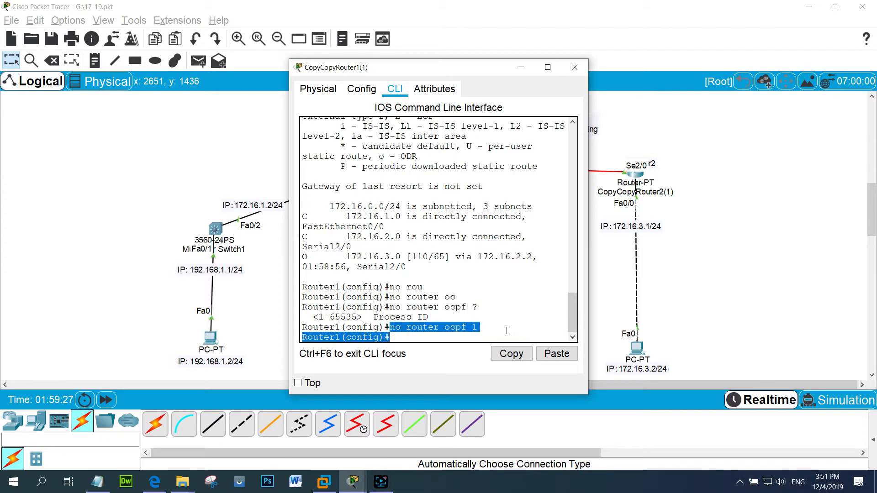
left_click_drag(493, 326, 314, 330)
left_click(352, 330)
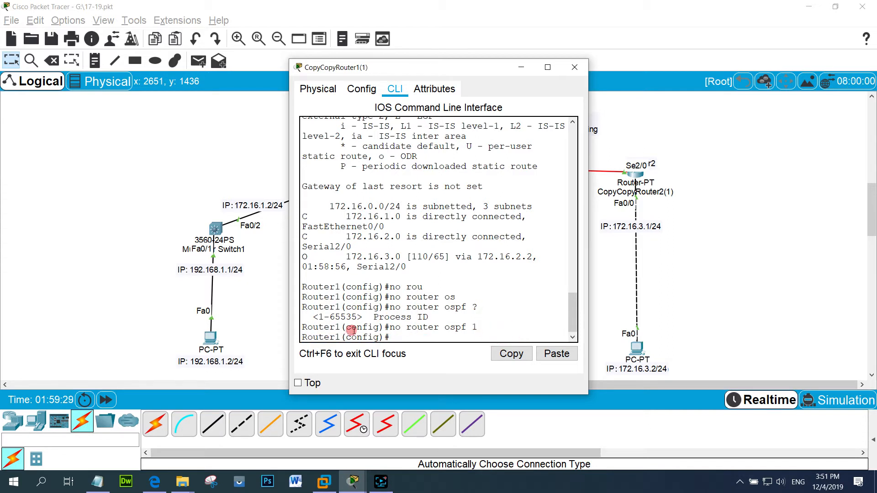
- Examine the no router ospf 1 command entered on Router1, including its prompt and process ID
left_click_drag(486, 324, 292, 325)
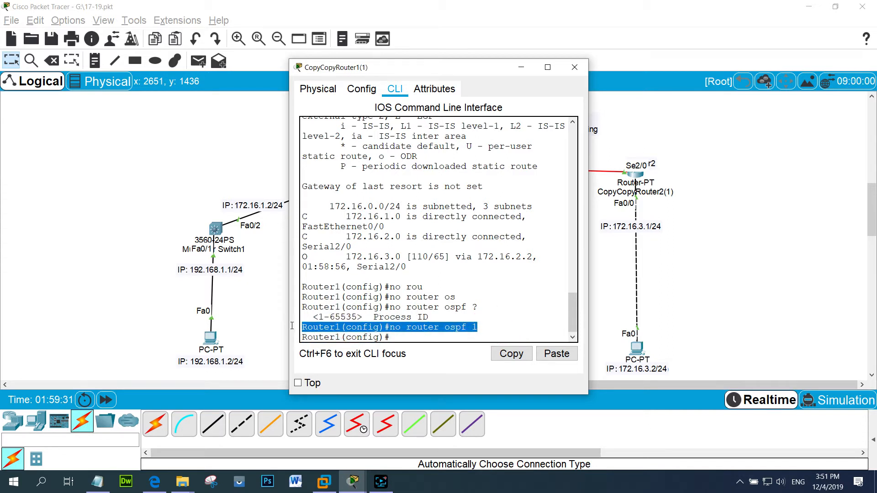
left_click(388, 336)
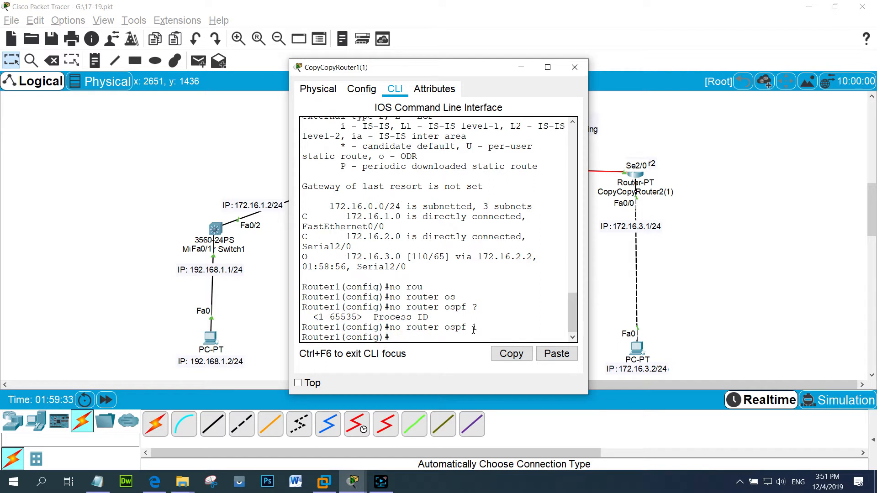
left_click_drag(484, 326, 297, 327)
left_click(358, 329)
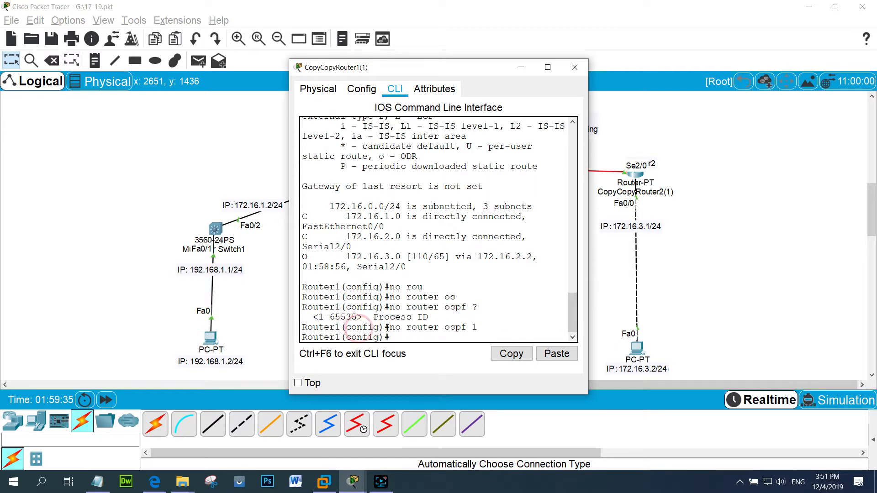
left_click_drag(387, 328, 300, 327)
left_click(390, 327)
left_click_drag(391, 327, 473, 328)
left_click(482, 328)
left_click(476, 328)
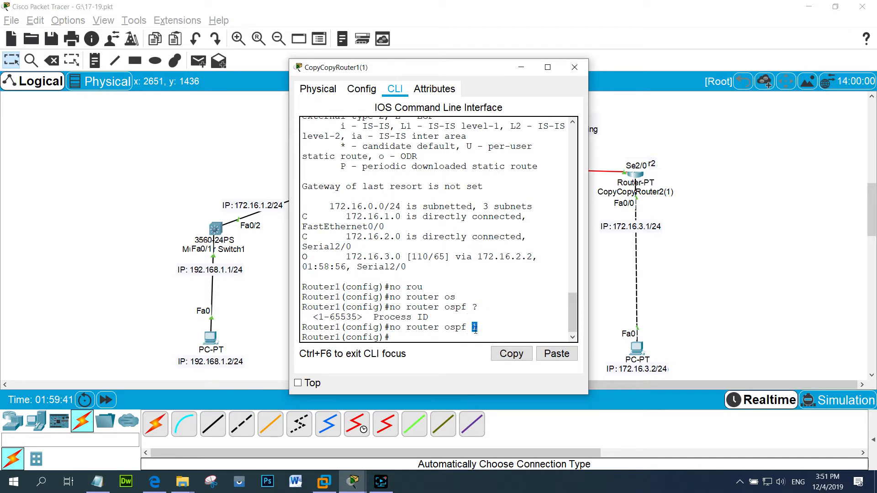
left_click(400, 337)
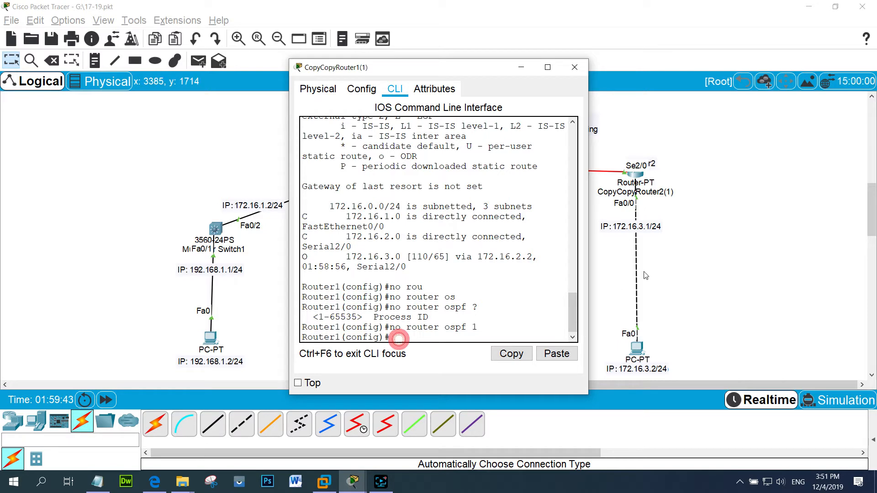
- Reposition the Router2 name label above the router's Se2/0 label in the topology
left_click(635, 176)
left_click(724, 190)
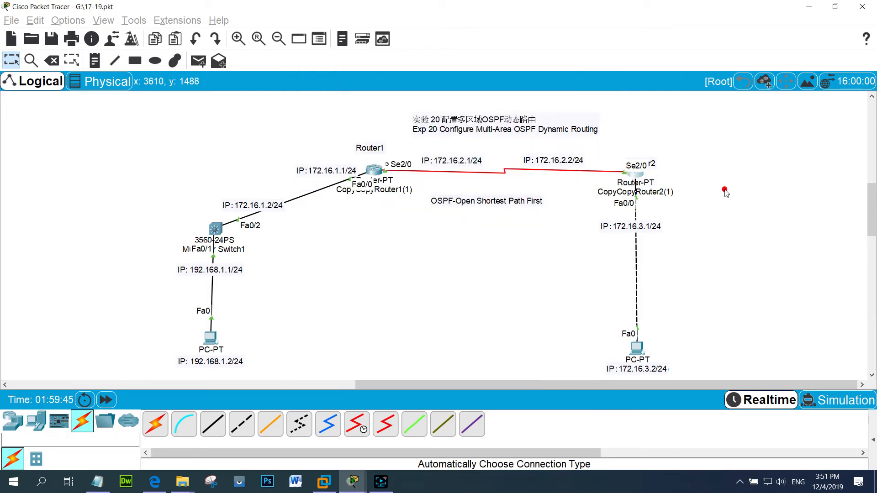
left_click_drag(644, 170, 636, 158)
left_click(671, 175)
- Open Router2's command line and enter privileged mode with enable and global configuration mode with configure, accepting the default terminal source
left_click(636, 174)
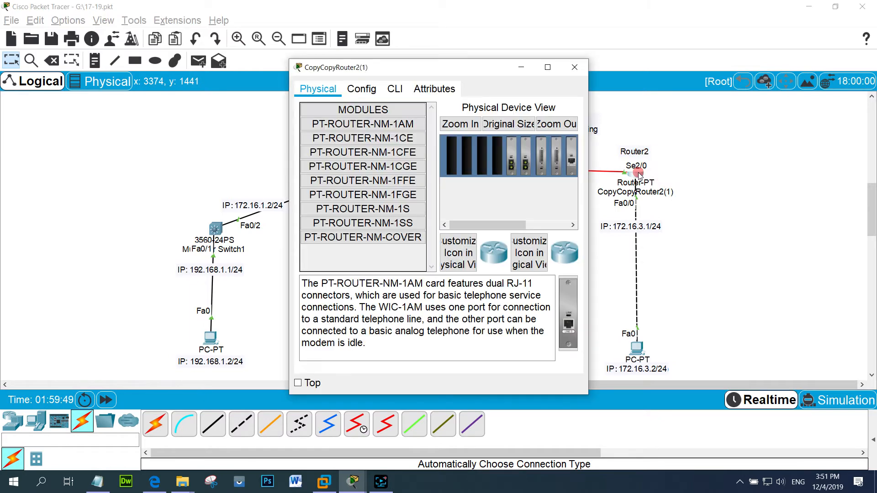
left_click(395, 89)
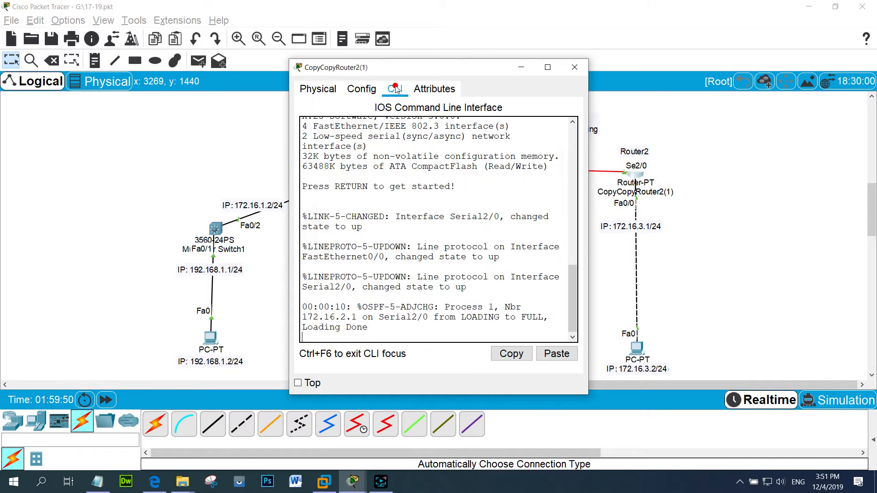
left_click(340, 337)
key("Return")
type("en")
key("Tab")
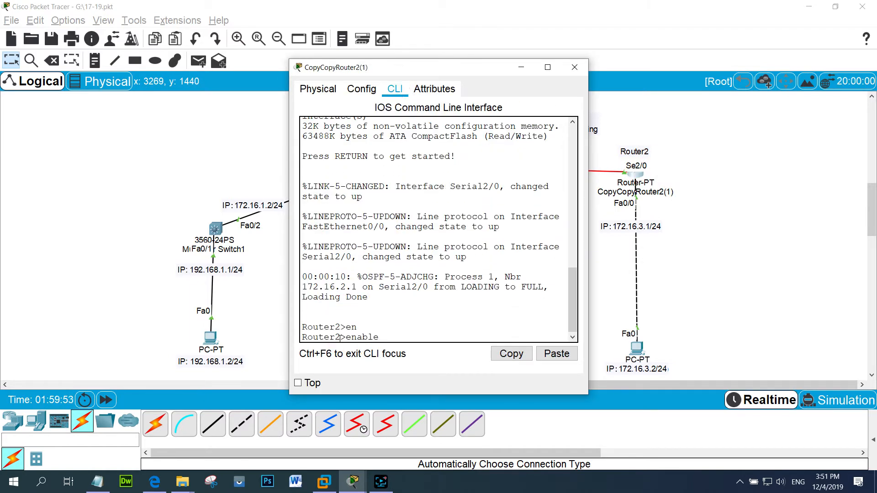
key("Return")
type("config")
key("Tab")
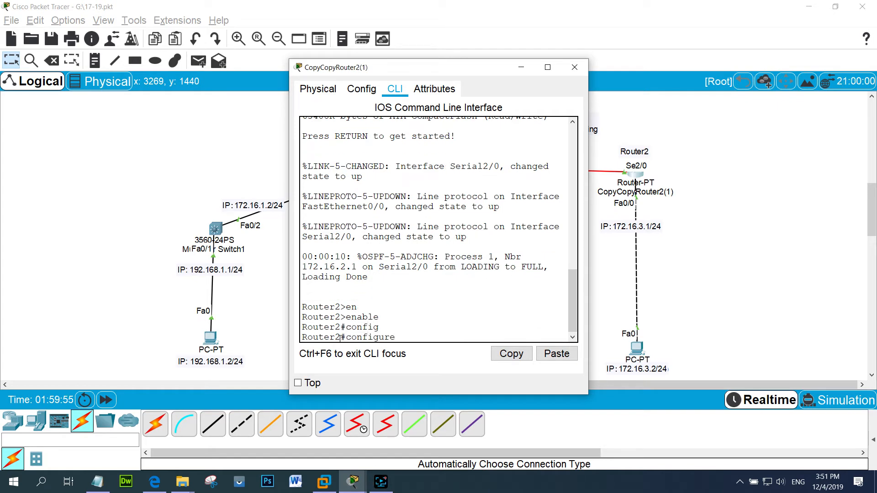
key("Return")
key("Return")
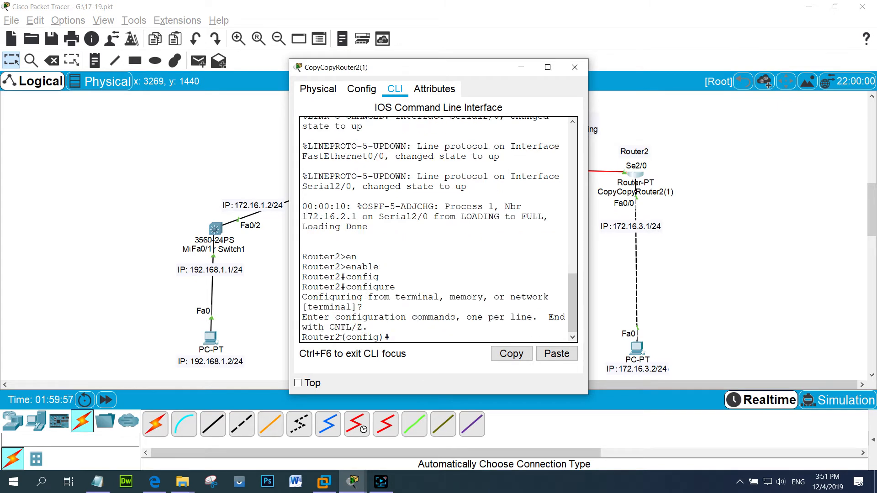
- Remove OSPF process 1 from Router2 with no router ospf 1 and return to the configuration prompt
type("no rou")
key("Tab")
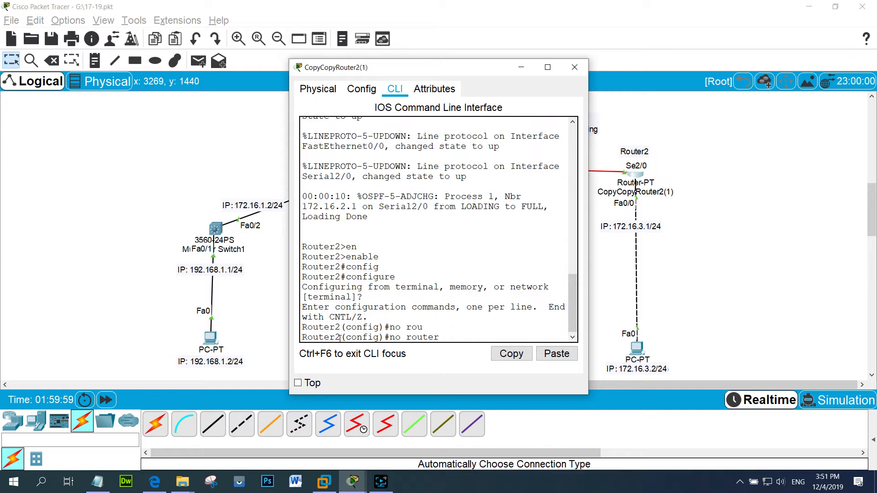
type("ter os")
key("Tab")
type("pf 1")
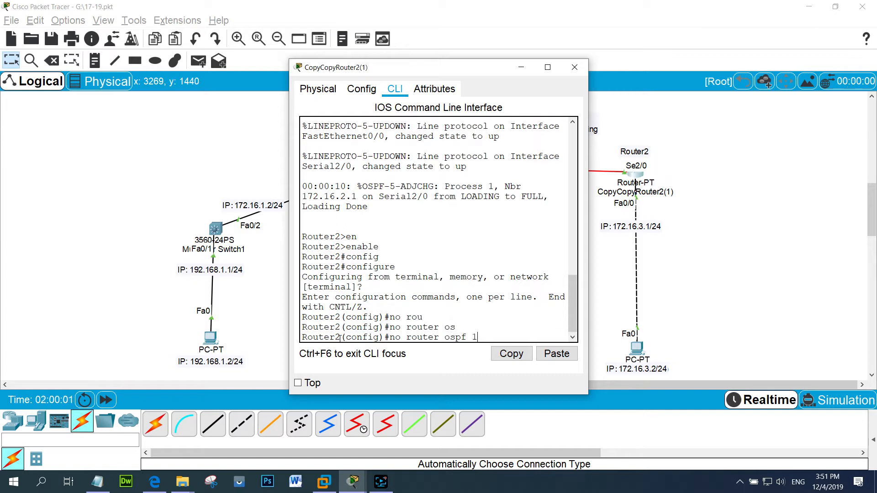
left_click_drag(487, 336, 389, 336)
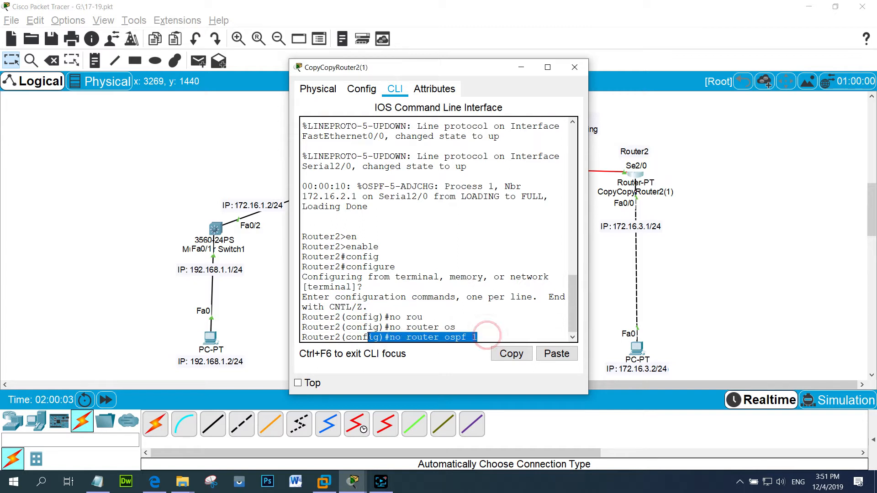
key("Return")
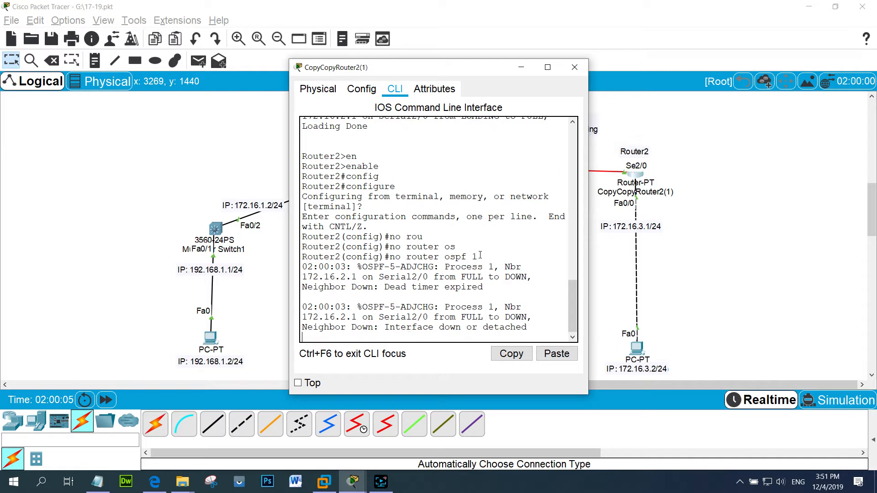
left_click_drag(479, 254, 302, 257)
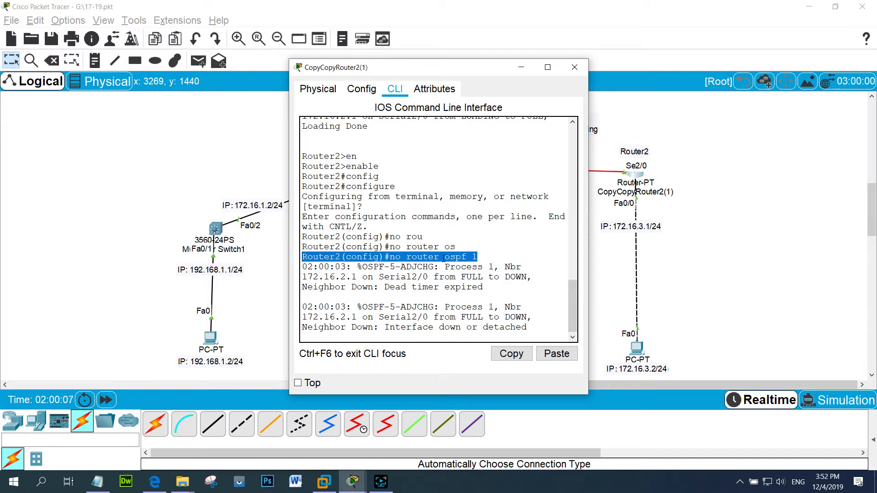
left_click(493, 255)
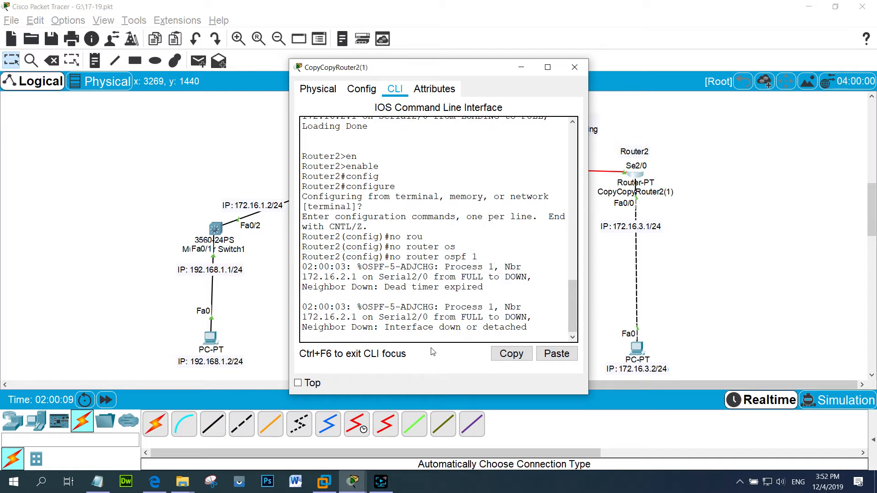
left_click(424, 335)
key("Return")
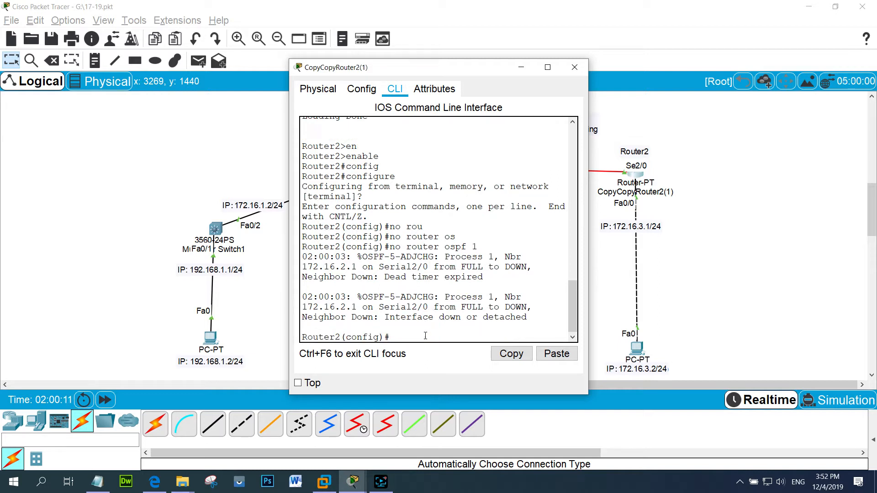
- Repeat no router ospf 1 on Router2 to make sure the process is removed
type("n")
type("o rou")
key("Tab")
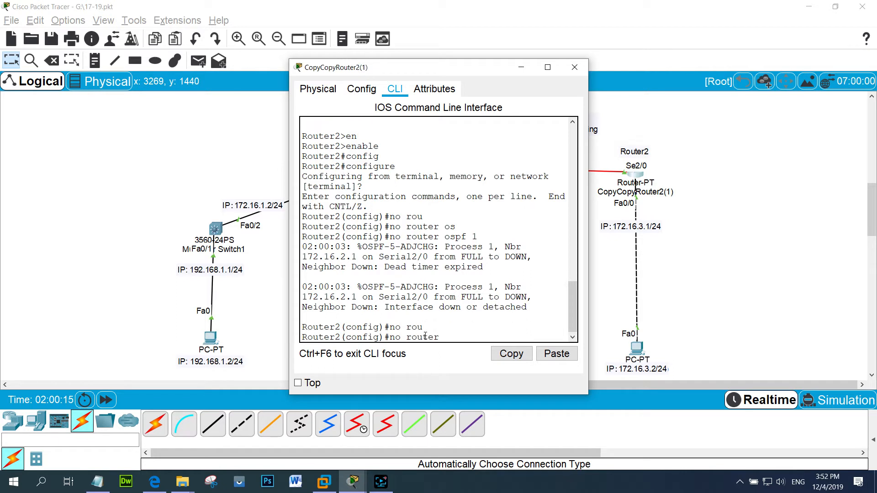
type("os")
key("Tab")
type("1")
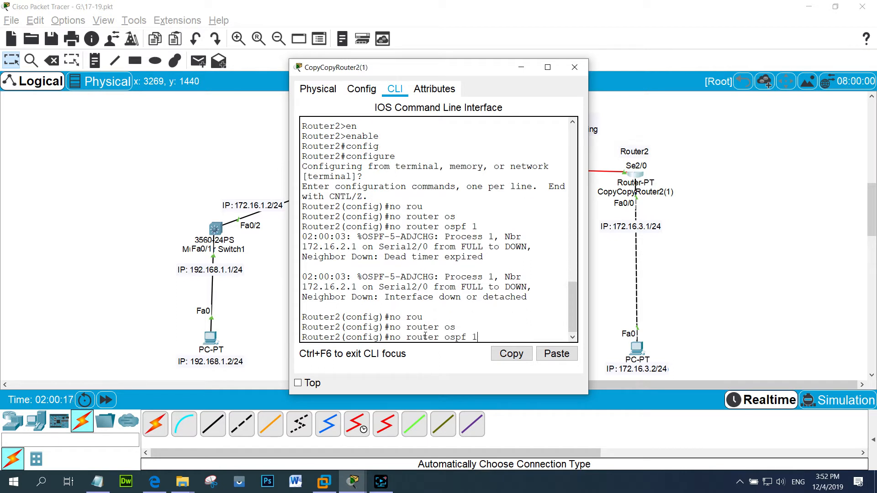
key("Return")
double_click(489, 327)
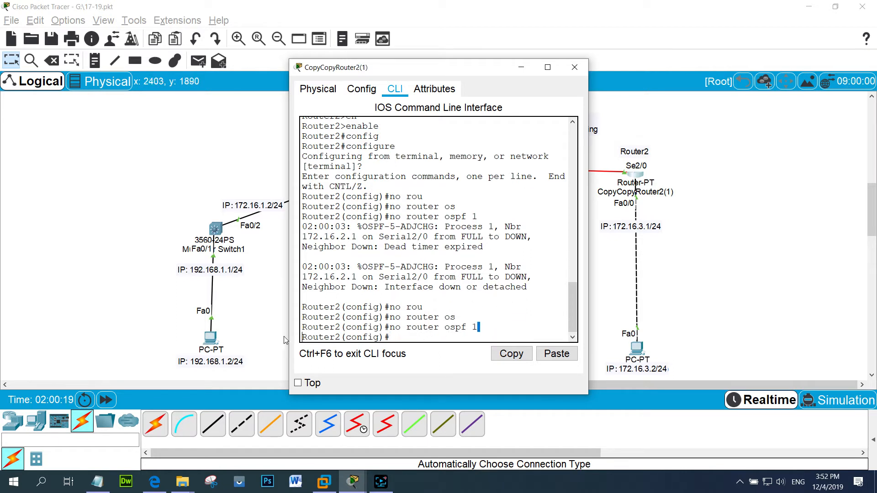
- Leave configuration mode on Router2 with end and display its routing table with sh ip rou to check the remaining routes
left_click(391, 337)
type("end")
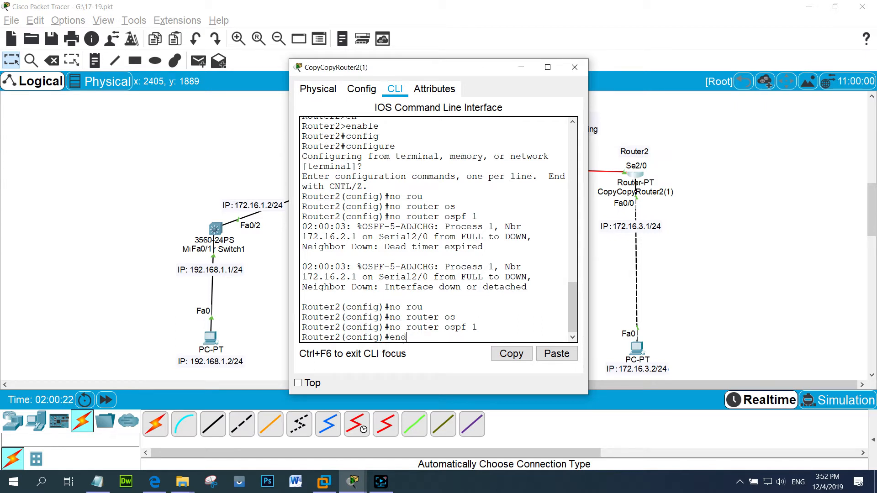
key("Return")
type("sh ip")
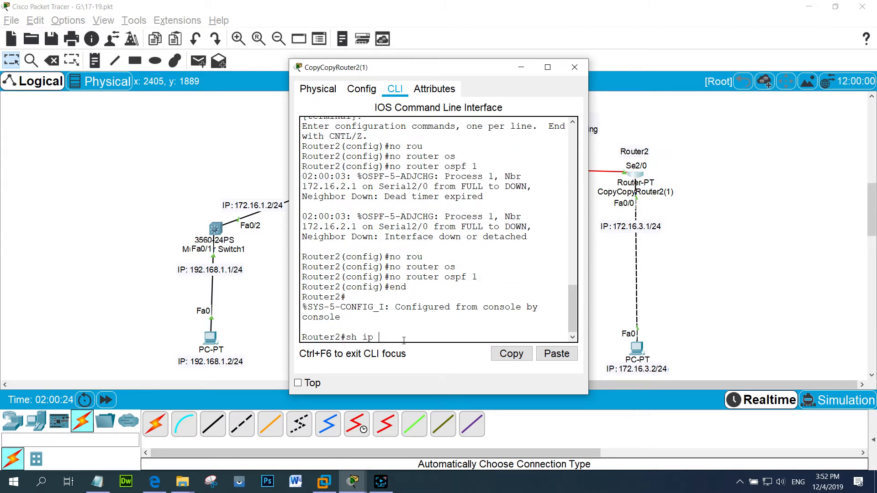
type(" rou")
key("Return")
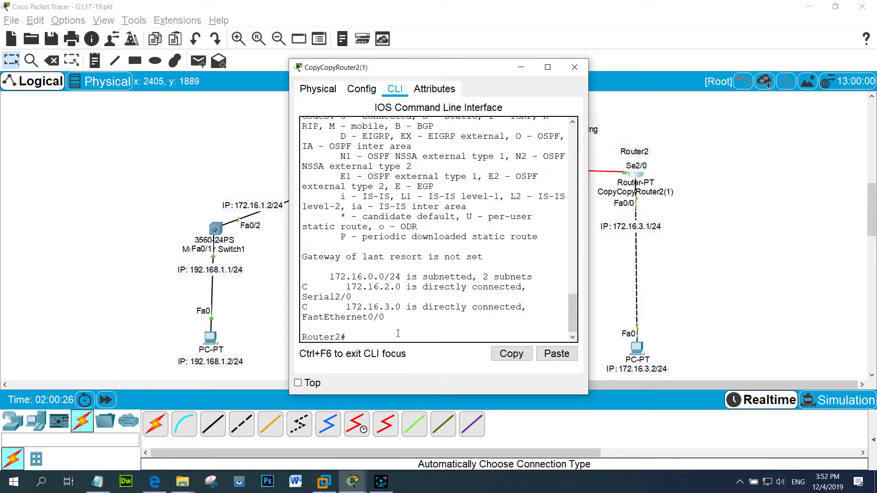
left_click_drag(400, 323, 320, 298)
left_click(348, 313)
- Leave configuration mode on Router1 with end and display its routing table with sh ip route to check the remaining routes
left_click(375, 167)
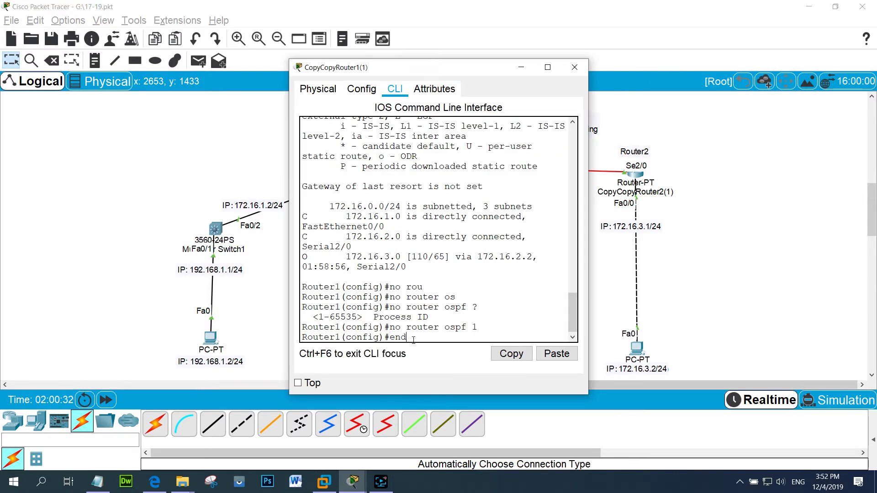
key("Return")
type("sh ip ru")
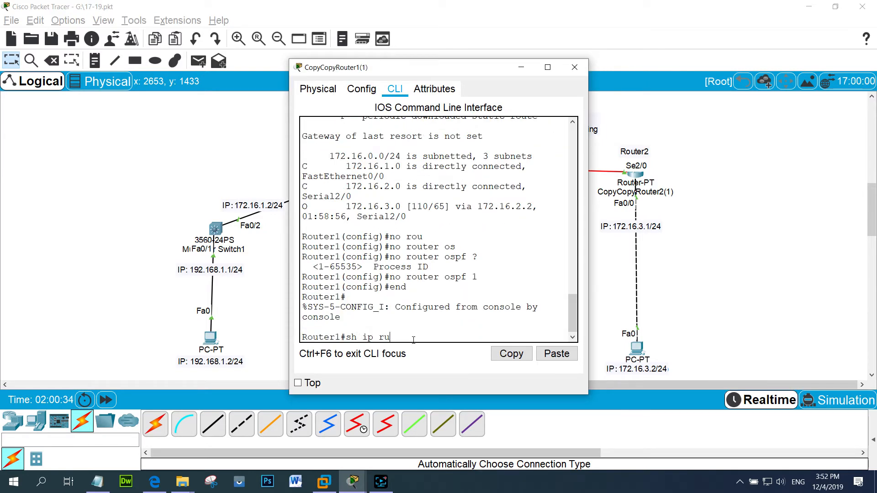
key("BackSpace")
type("oute")
key("Return")
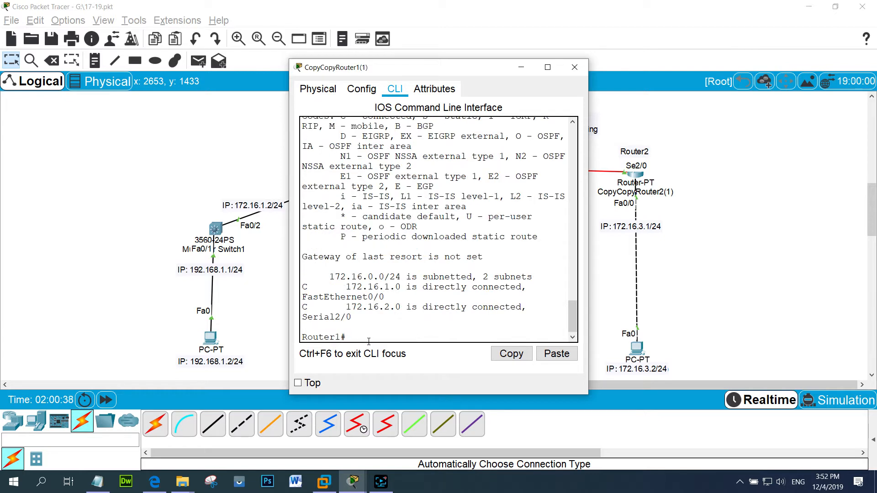
left_click_drag(370, 340, 299, 336)
left_click(261, 307)
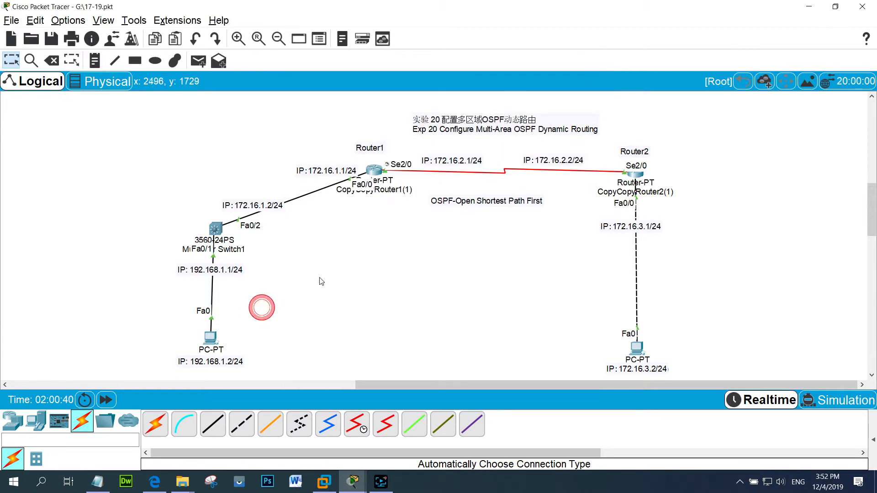
- Examine the multilayer switch in the topology and the OSPF messages in its command line
left_click(333, 278)
left_click_drag(181, 204, 284, 274)
left_click(311, 293)
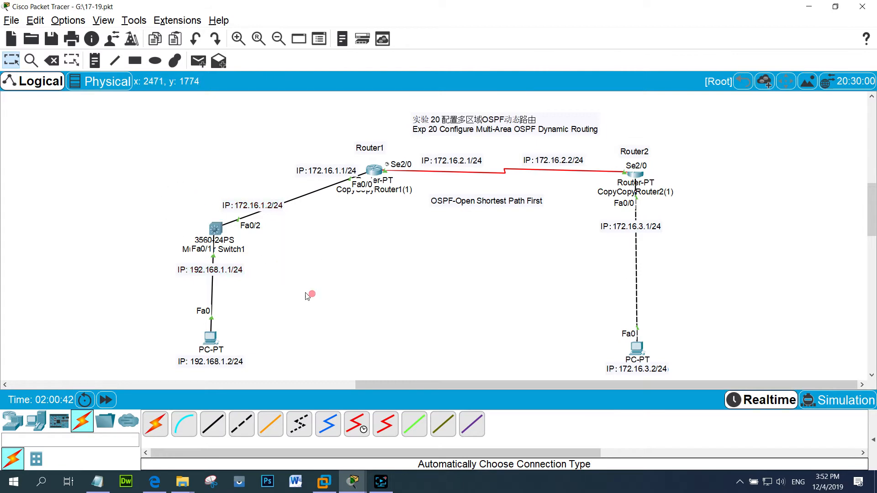
left_click(213, 232)
left_click(379, 331)
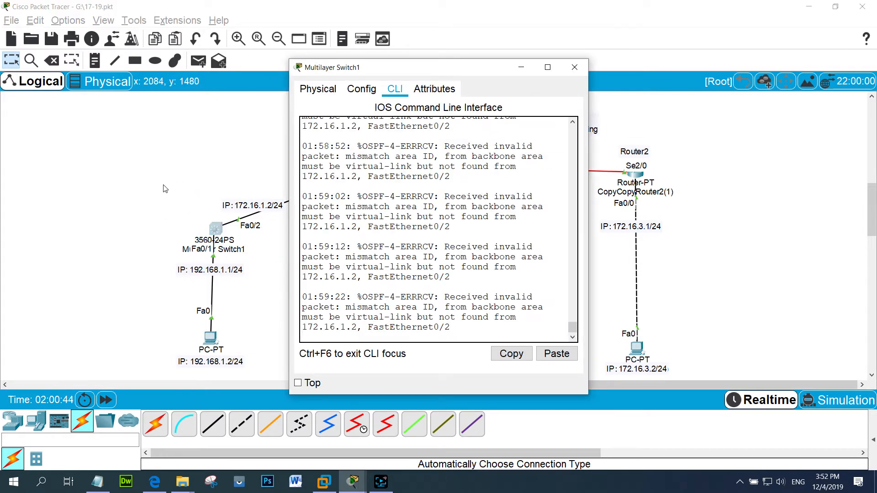
left_click_drag(165, 189, 304, 290)
left_click(322, 303)
left_click_drag(158, 189, 303, 288)
left_click(305, 290)
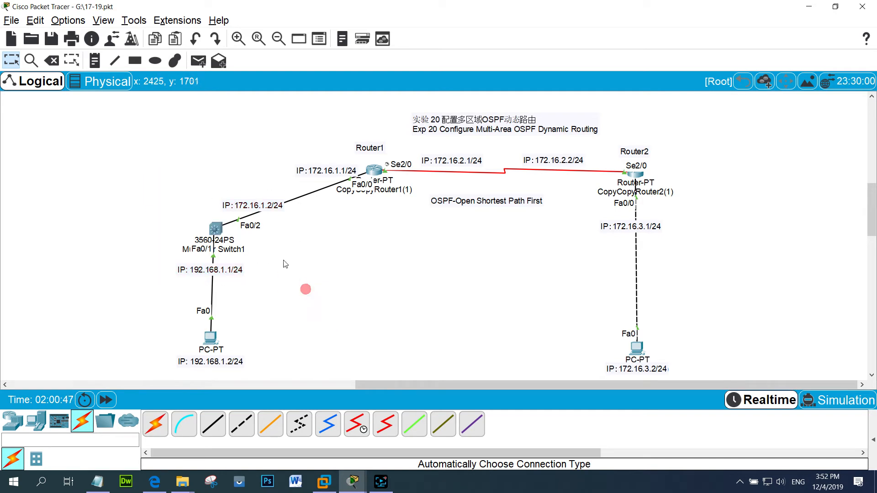
- Reopen the multilayer switch's command line, return to the Switch3 configuration prompt and enable IP routing with ip routing
left_click(216, 228)
left_click(400, 334)
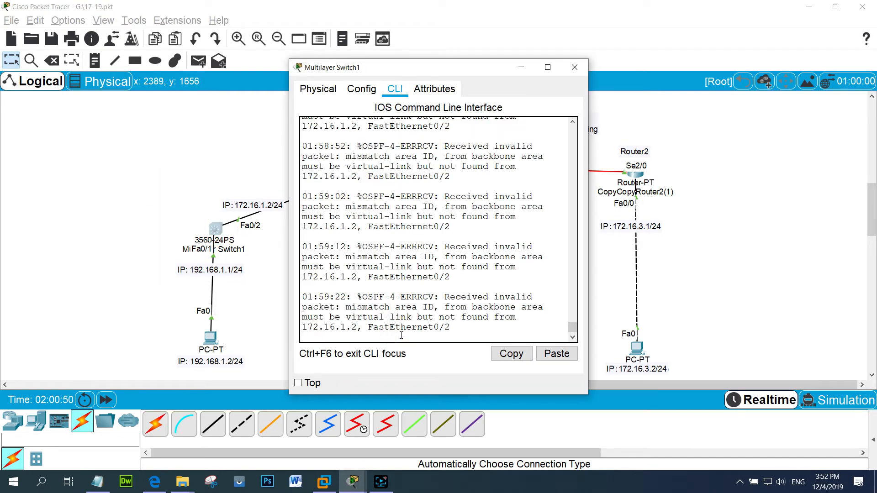
key("Return")
key("Return")
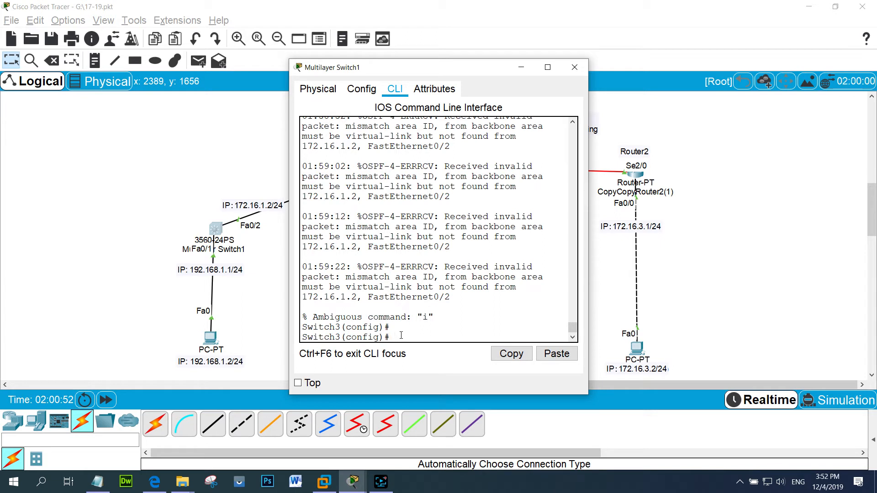
left_click_drag(397, 327, 302, 327)
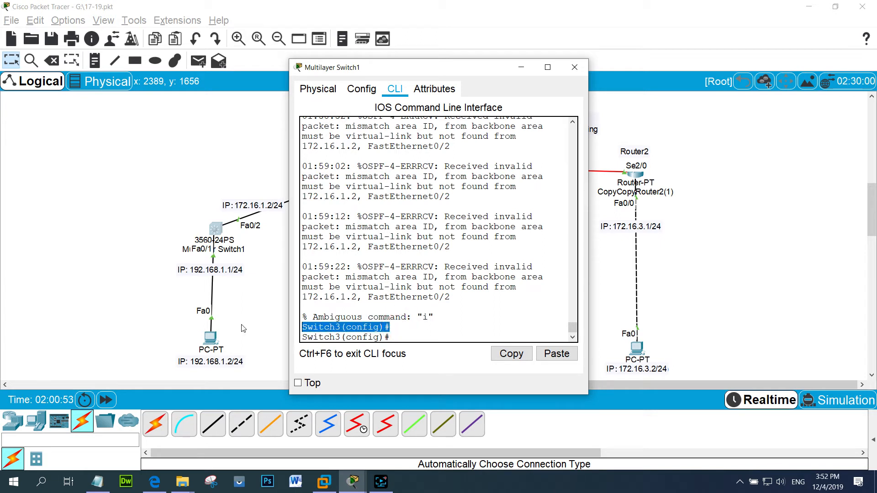
left_click_drag(401, 339, 291, 339)
left_click(405, 337)
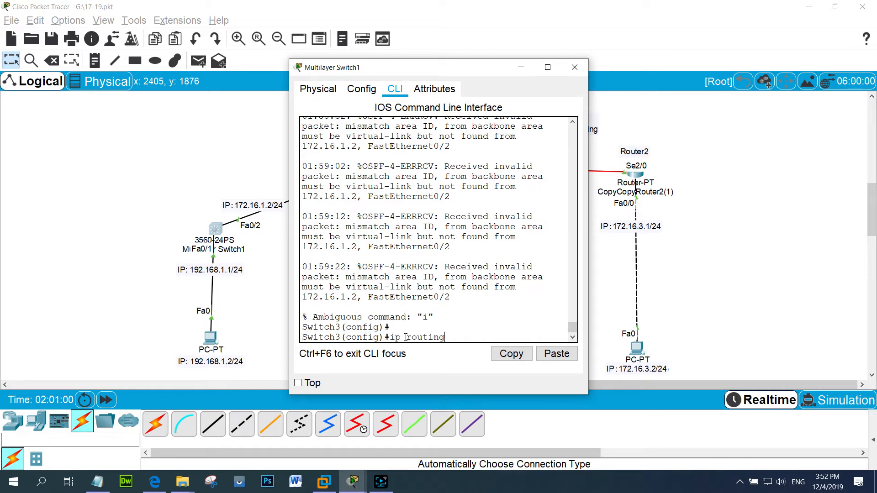
type("ip routing")
key("Return")
left_click_drag(459, 325, 286, 327)
left_click(412, 329)
left_click_drag(459, 328, 334, 328)
left_click(381, 328)
left_click(418, 330)
left_click(398, 338)
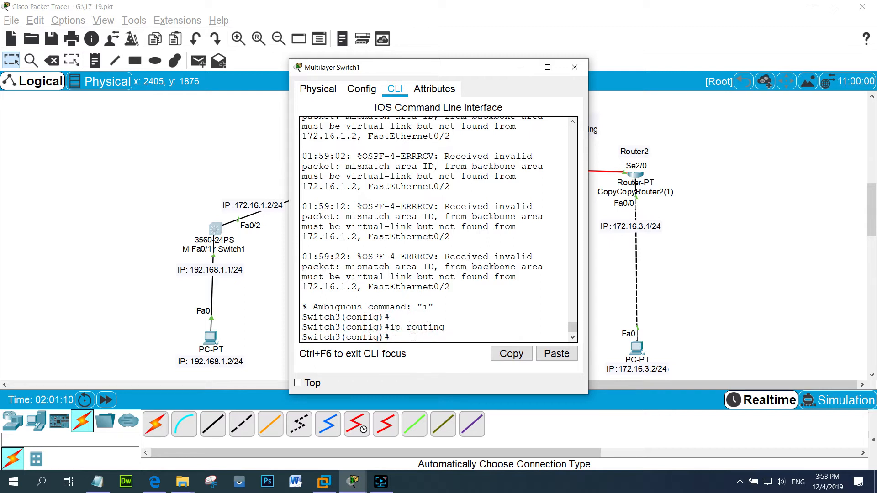
- Enter OSPF process configuration on Switch3 with router ospf 1
key("BackSpace")
type("rout")
key("Tab")
key("BackSpace")
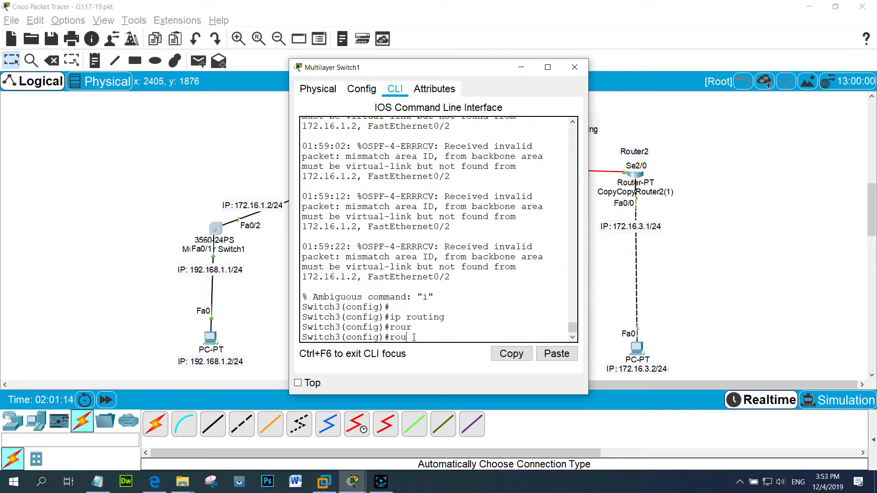
type("t")
key("Tab")
type("os")
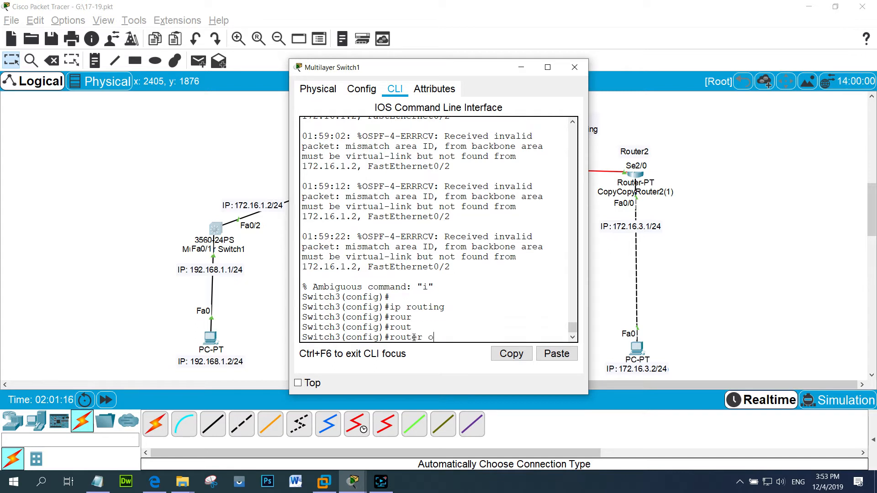
key("Tab")
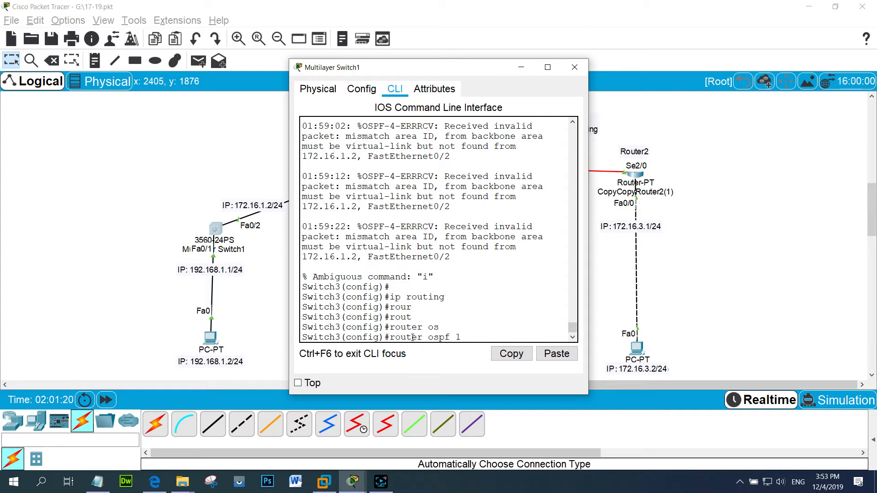
key("Return")
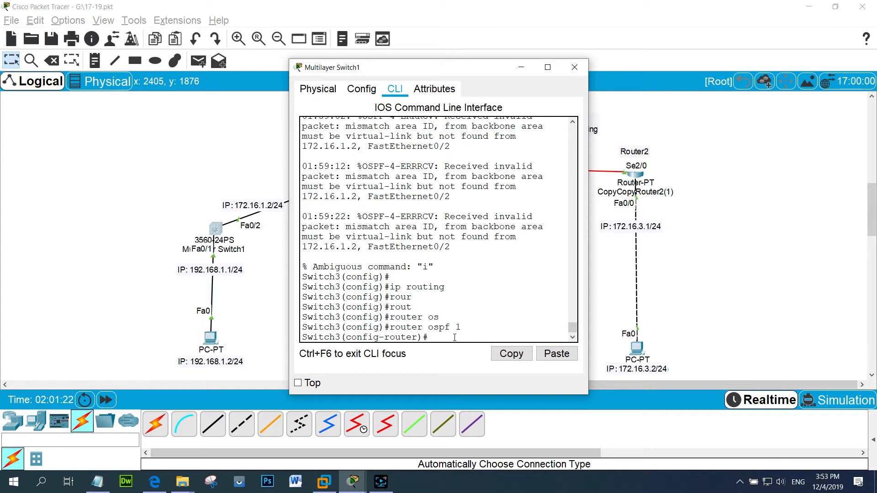
left_click_drag(440, 338, 300, 337)
left_click(428, 335)
left_click(441, 337)
left_click(456, 337)
left_click(488, 338)
left_click(514, 339)
- Return to the topology and set up the ellipse drawing tool with an orange outline and no fill
left_click(707, 310)
left_click(383, 321)
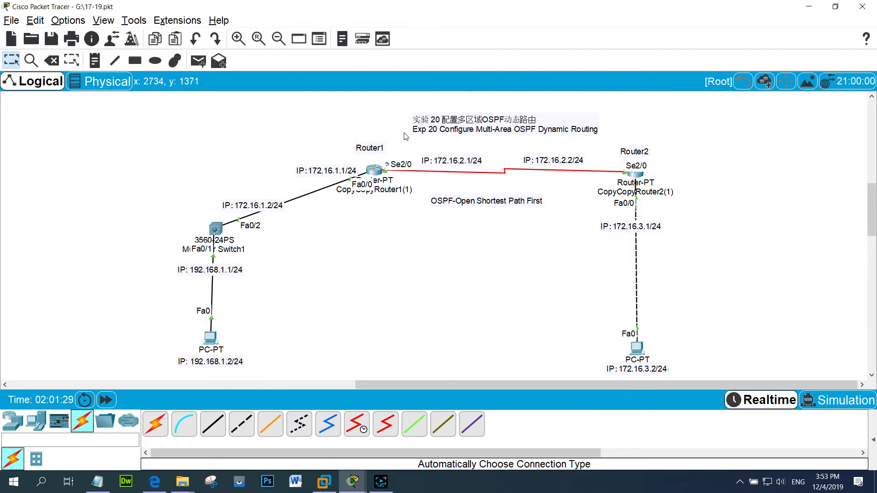
left_click(155, 61)
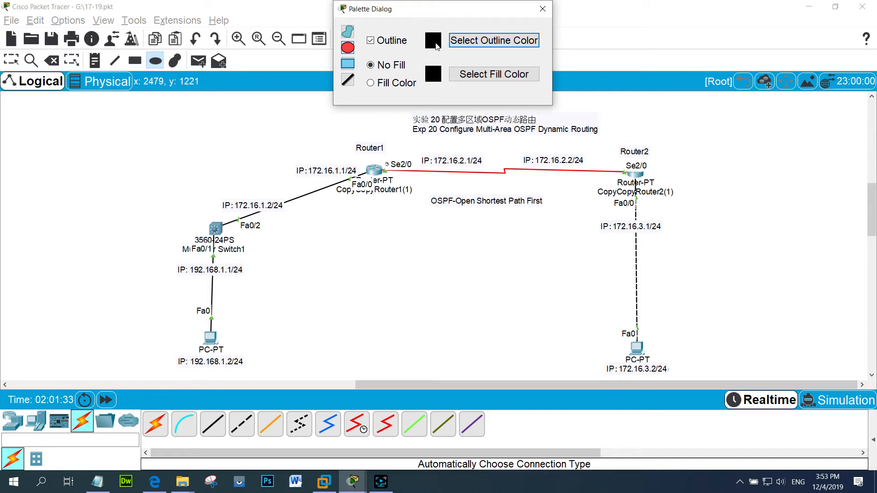
left_click(480, 41)
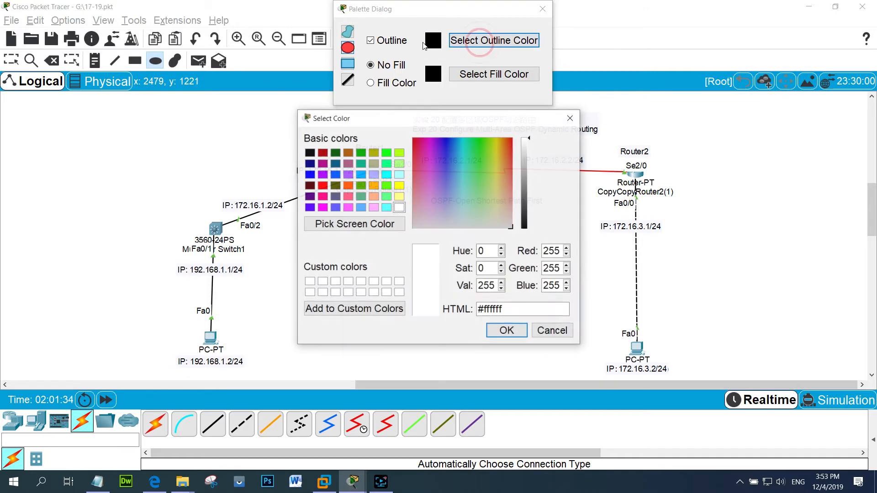
left_click(348, 185)
left_click(506, 330)
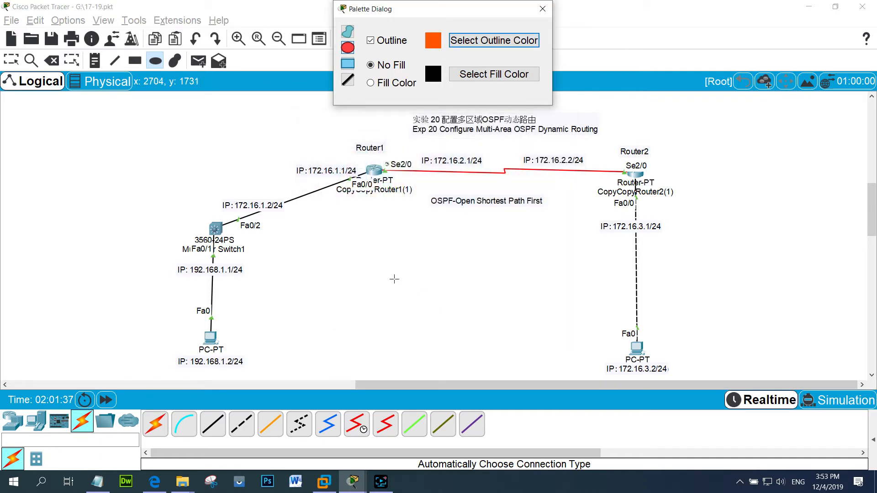
left_click_drag(452, 9, 629, 23)
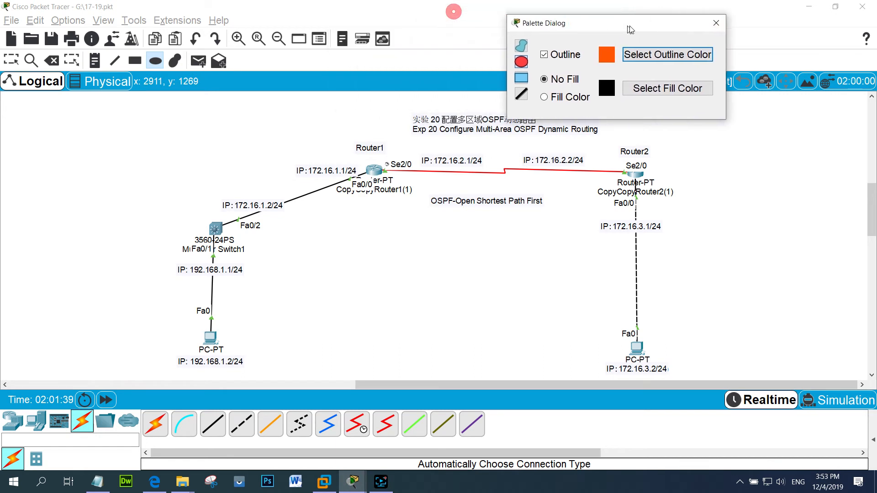
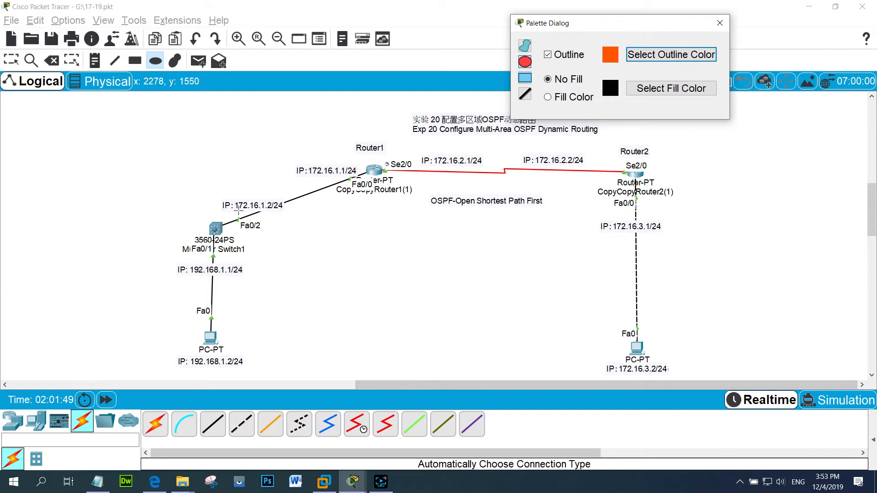
left_click_drag(268, 374, 146, 147)
key("Escape")
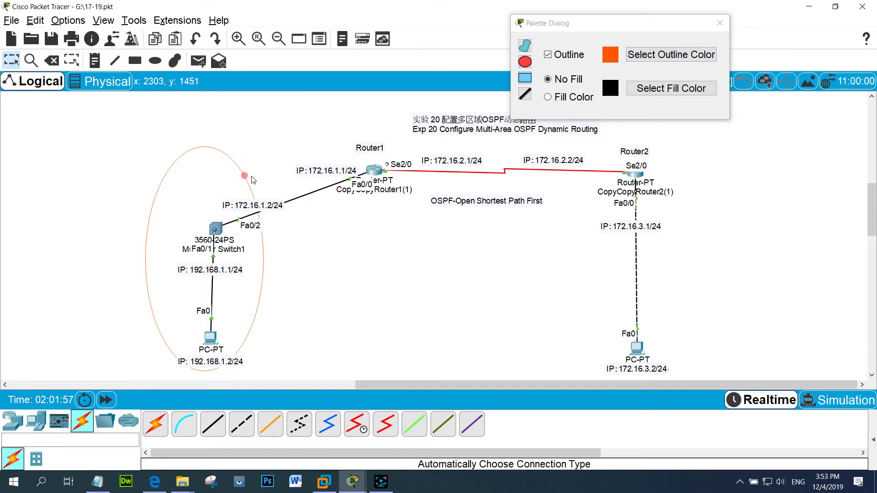
mouse_move(244, 171)
left_mouse_down()
mouse_move(280, 175)
mouse_move(249, 182)
left_mouse_up()
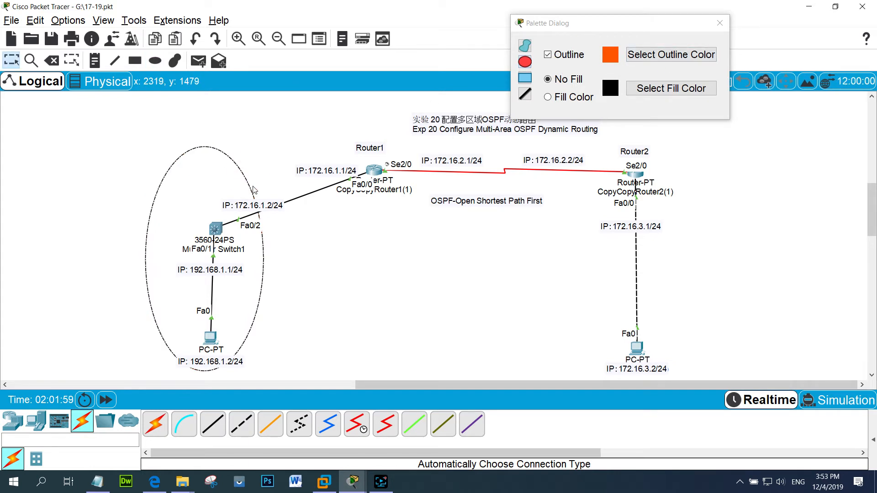
key("Delete")
left_click(428, 252)
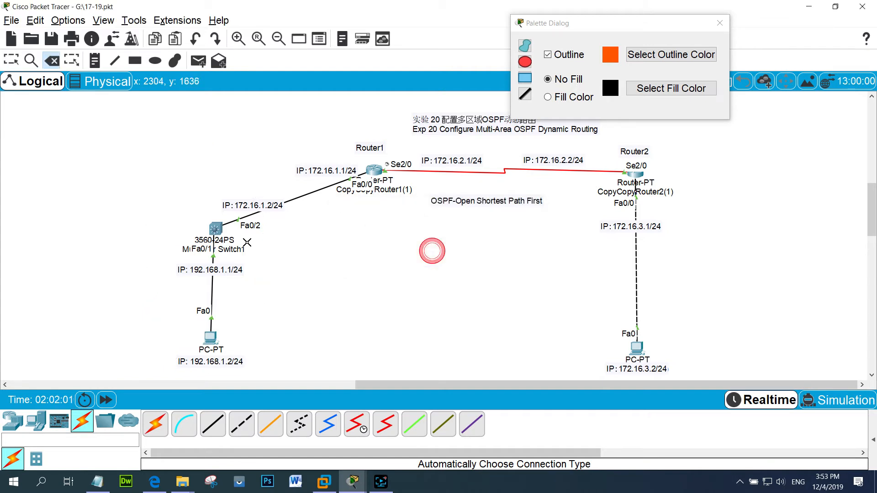
key("Escape")
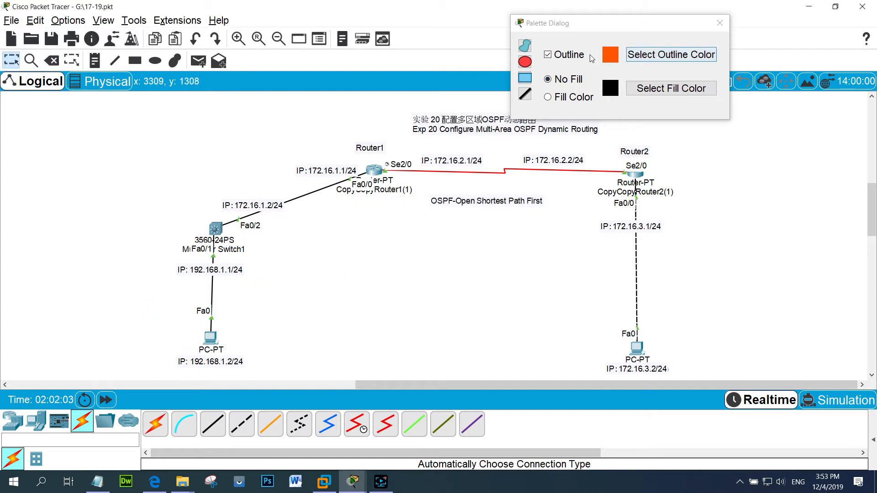
left_click(605, 58)
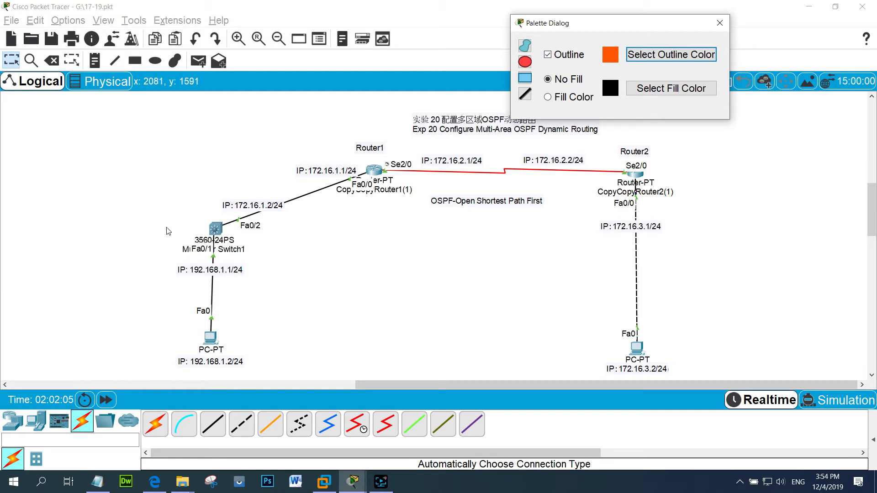
- Draw a large orange ellipse enclosing the multilayer switch, its PC and the link up to Router1, and label it Area1
left_click(155, 61)
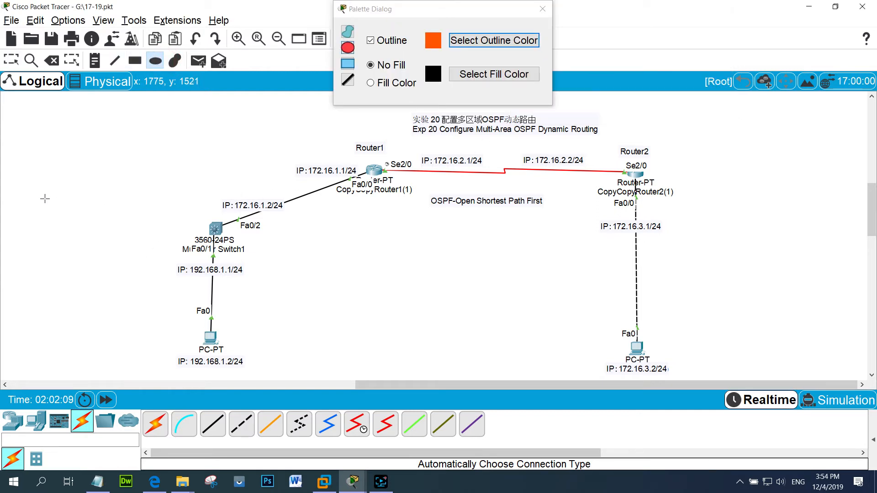
mouse_move(81, 153)
left_mouse_down()
mouse_move(303, 352)
mouse_move(442, 393)
left_mouse_up()
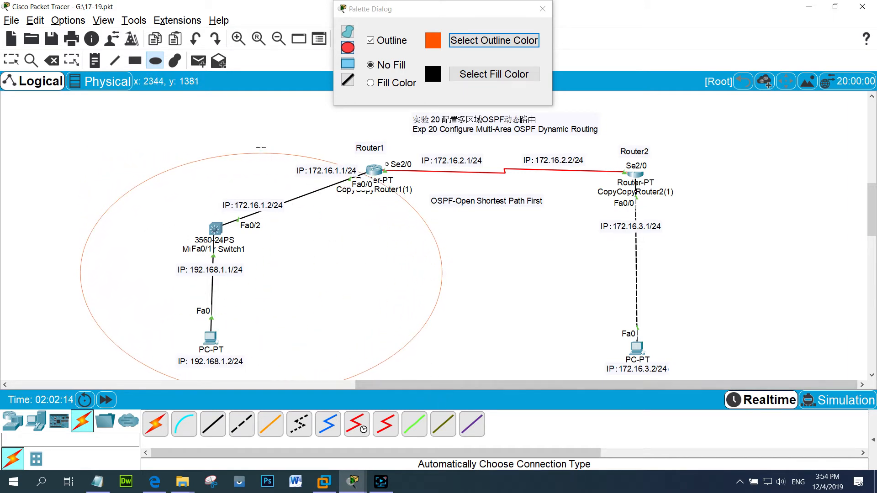
key("Escape")
left_click_drag(268, 156, 273, 150)
left_click(320, 265)
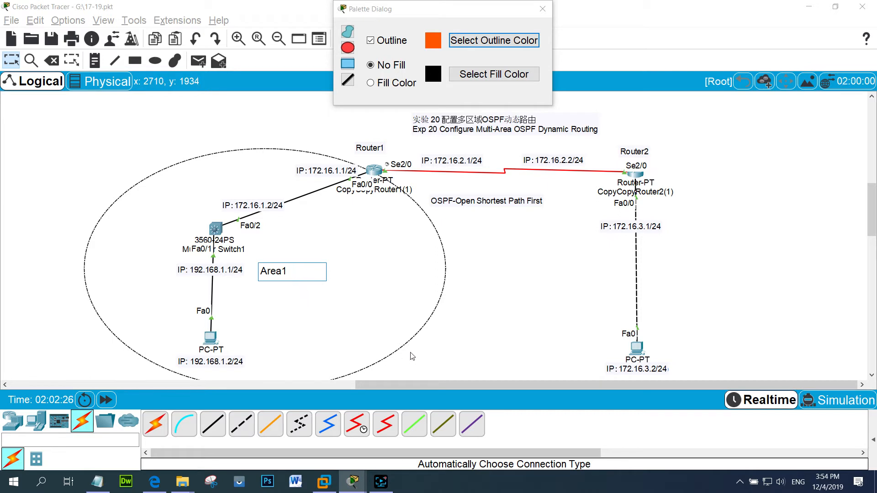
left_click(466, 350)
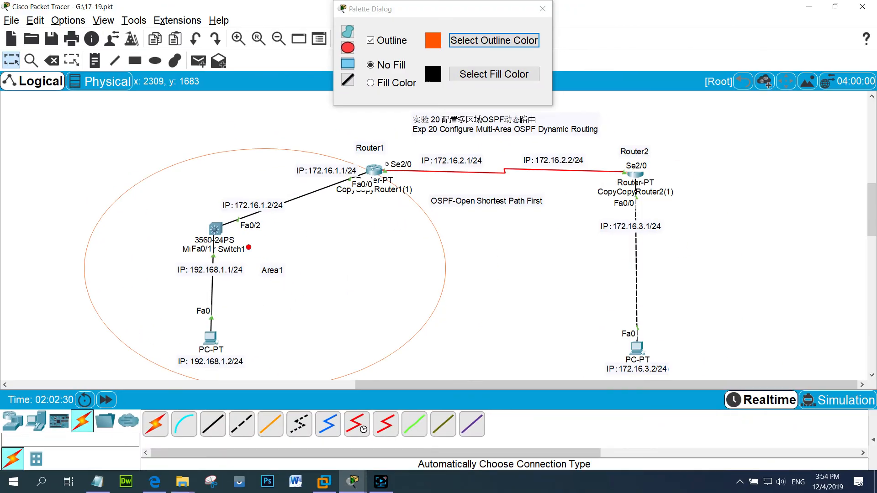
left_click(249, 247)
mouse_move(232, 330)
left_mouse_down()
mouse_move(205, 319)
mouse_move(191, 347)
mouse_move(233, 328)
left_mouse_up()
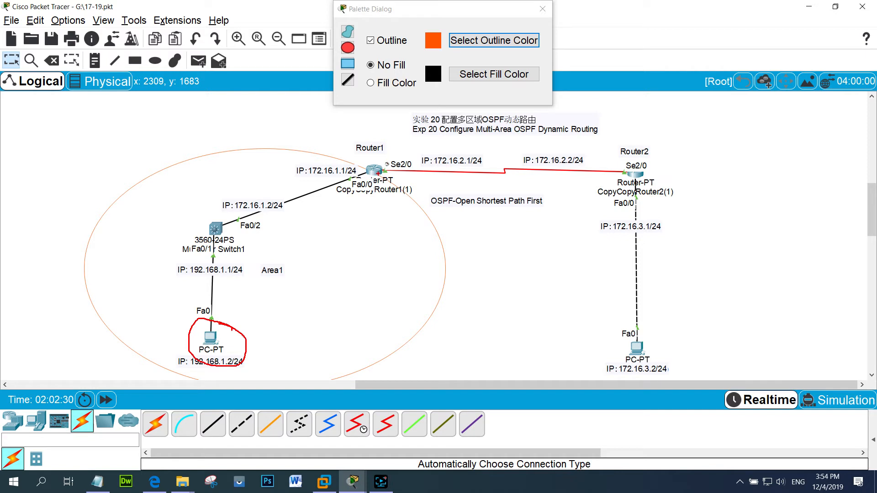
mouse_move(367, 183)
left_mouse_down()
mouse_move(347, 179)
mouse_move(368, 179)
left_mouse_up()
mouse_move(374, 175)
left_mouse_down()
mouse_move(230, 183)
mouse_move(146, 347)
mouse_move(315, 332)
mouse_move(317, 192)
left_mouse_up()
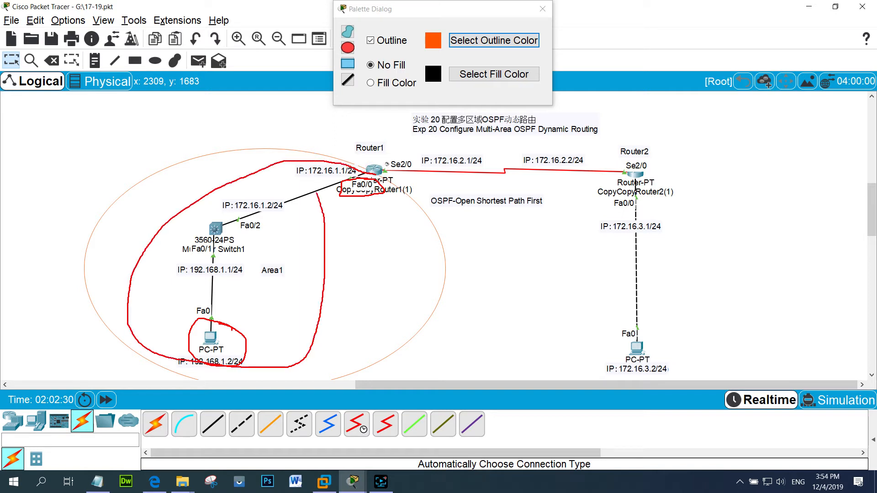
left_click_drag(282, 263, 270, 279)
key("Escape")
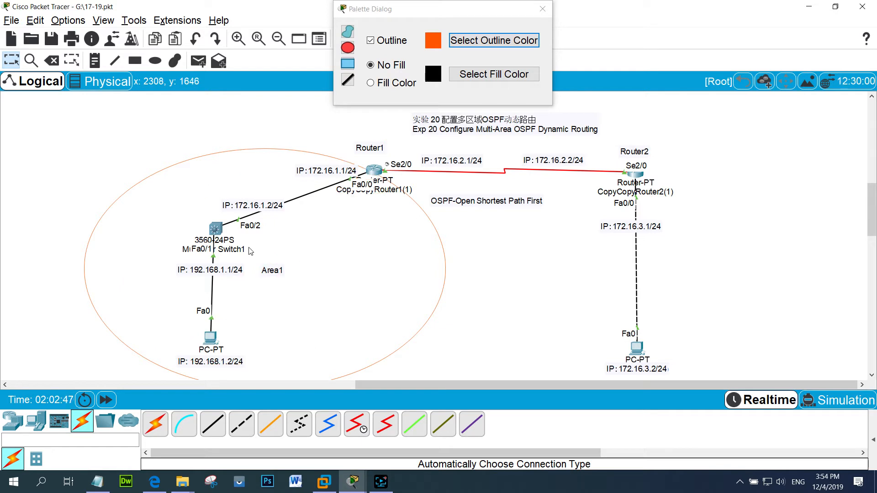
- Draw an orange ellipse around the serial link between Router1 and Router2
left_click(156, 62)
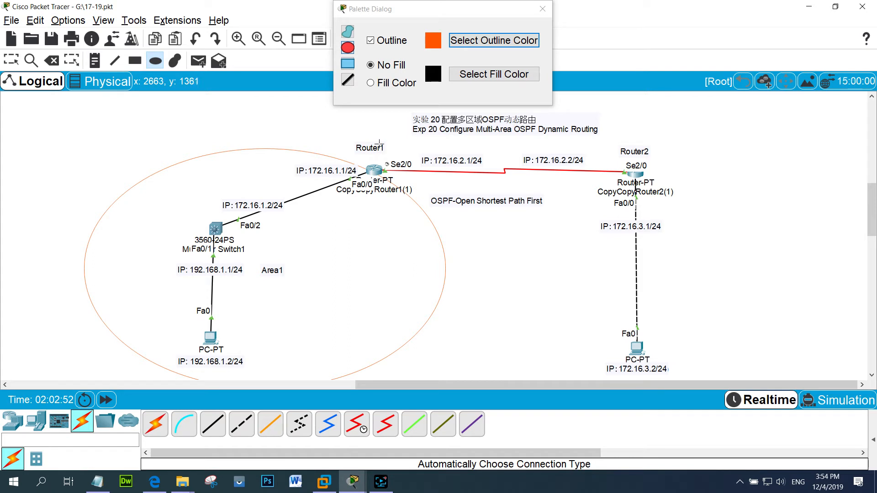
left_click_drag(378, 142, 633, 195)
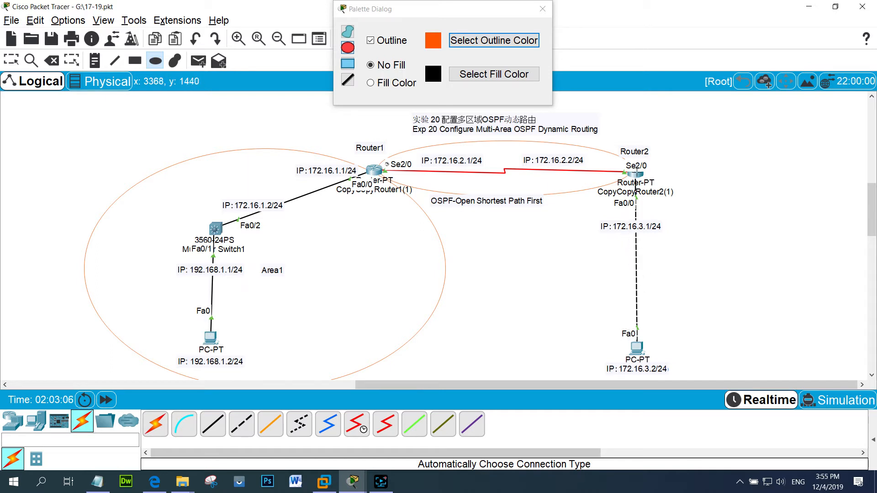
- Draw a tall, narrow orange ellipse around the link between Router2 and its PC, and shift it so that it encloses both devices
left_click_drag(634, 170, 747, 347)
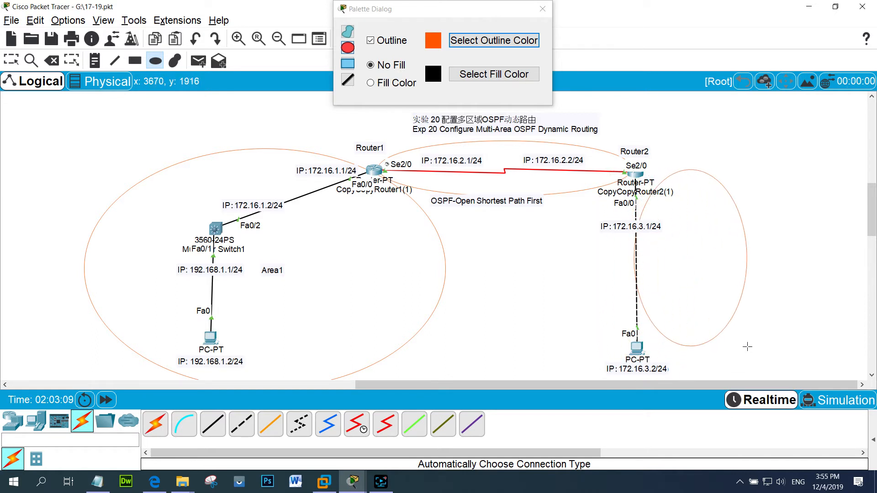
key("ctrl+z")
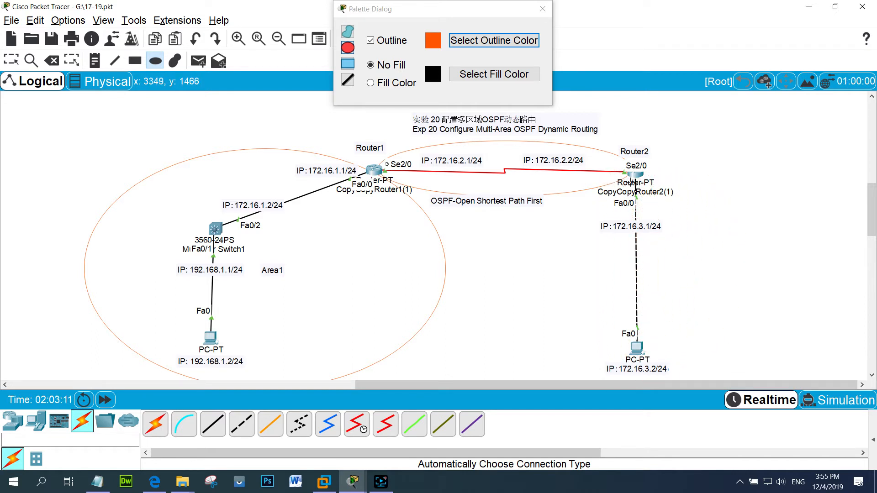
mouse_move(627, 177)
left_mouse_down()
mouse_move(676, 366)
mouse_move(693, 391)
mouse_move(681, 378)
left_mouse_up()
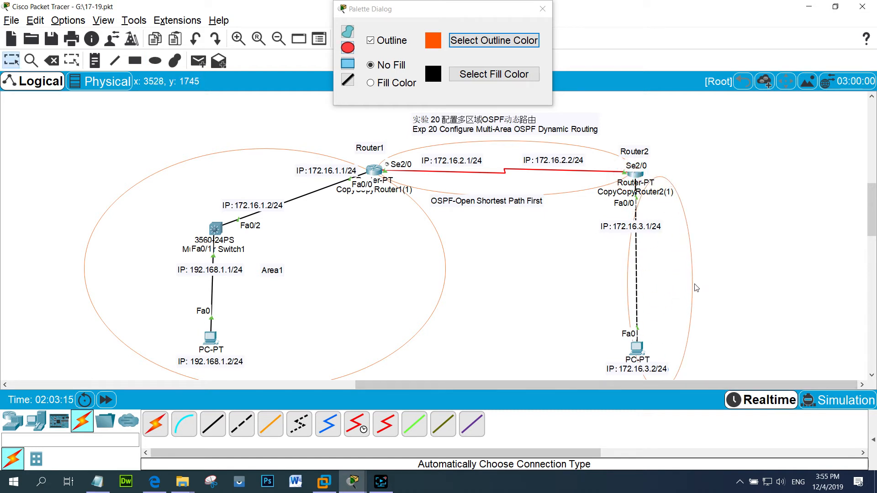
left_click(693, 286)
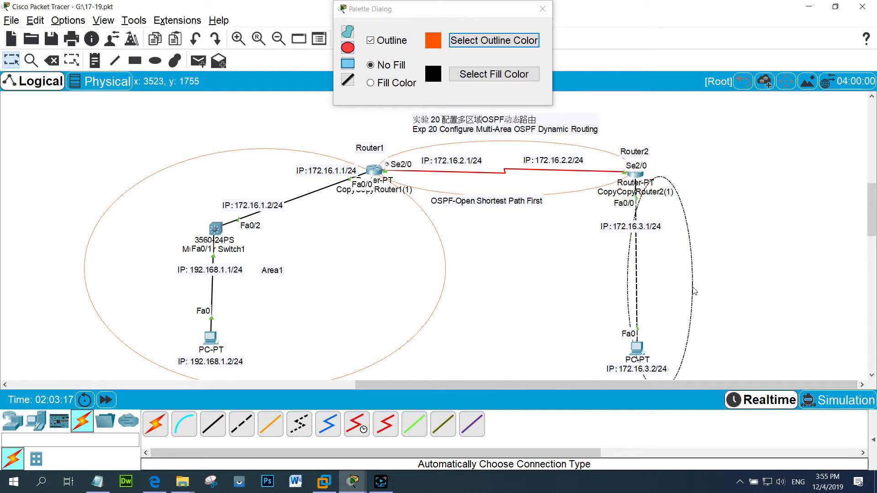
left_click(692, 287)
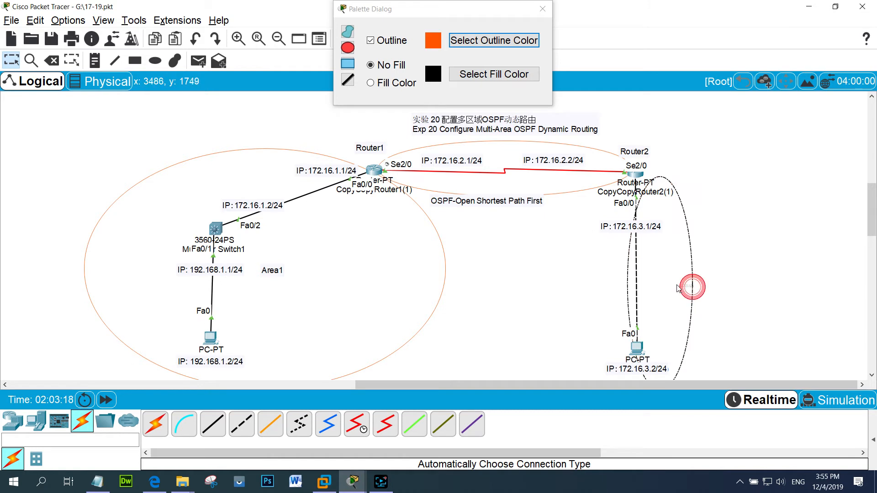
left_click(627, 289)
left_click(628, 292)
left_click(629, 292)
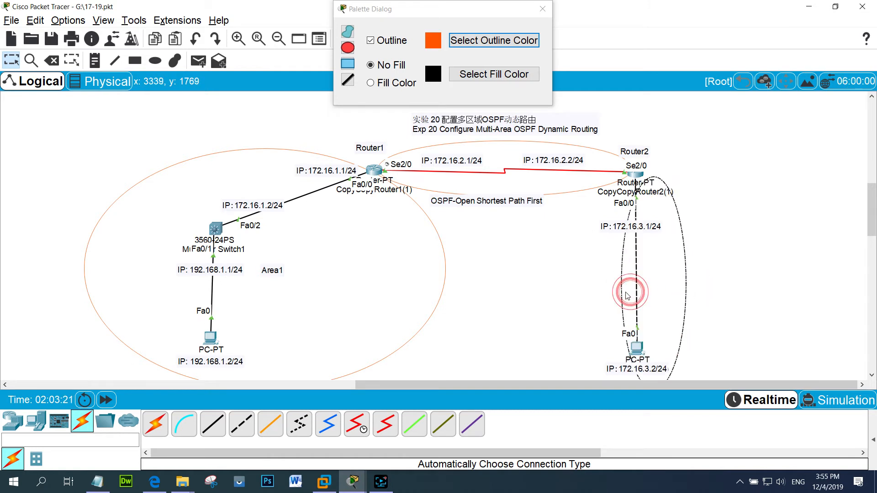
left_click_drag(622, 294, 606, 292)
- Nudge the ellipse around the Router1–Router2 serial link slightly downward and label it Area0
left_click(506, 186)
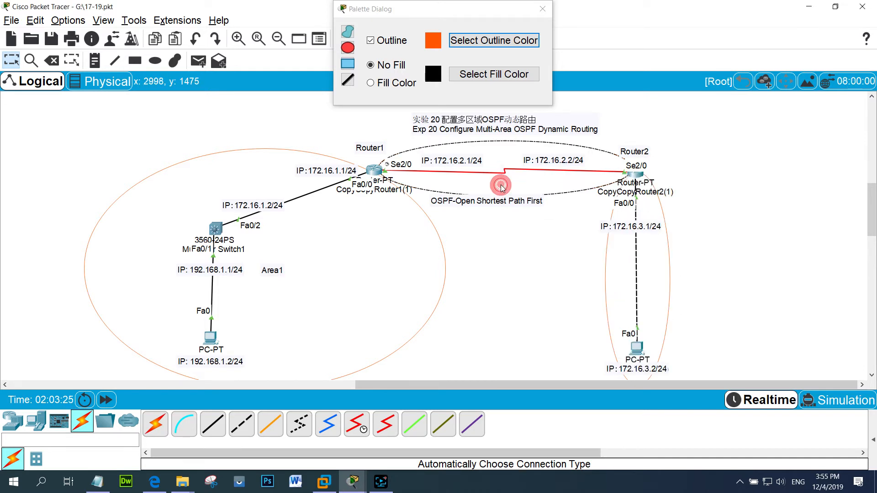
left_click_drag(511, 170, 520, 179)
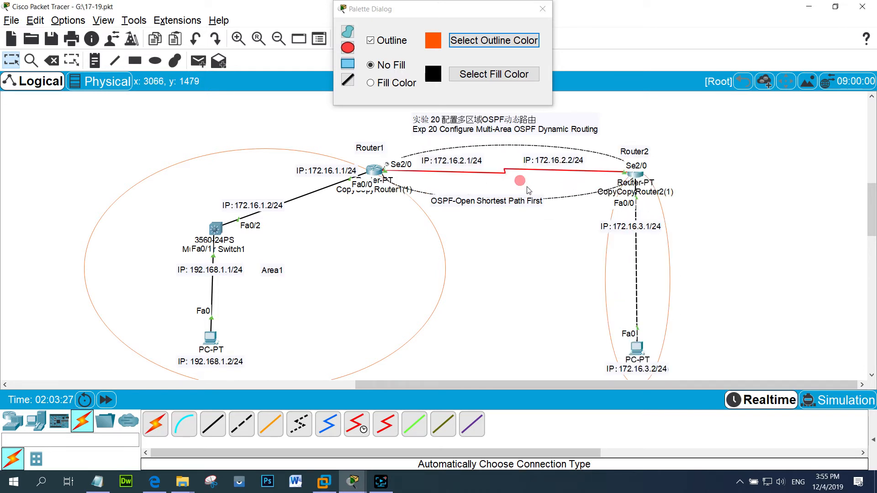
left_click(534, 188)
left_click(481, 147)
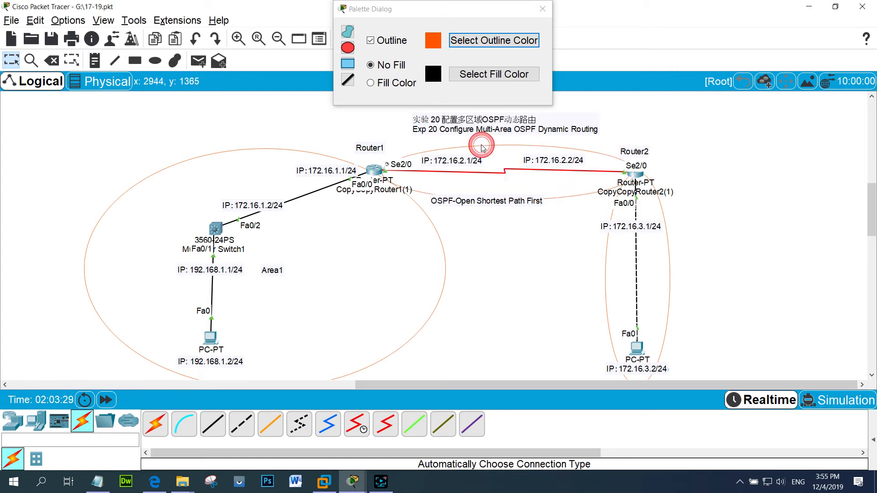
double_click(488, 151)
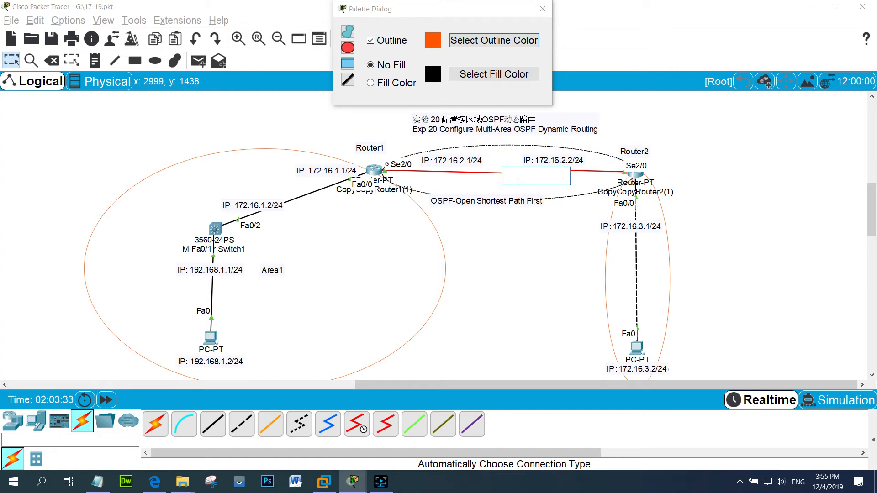
type("Area0")
- Label the ellipse around the link between Router2 and its PC as Area2, and close the drawing palette
double_click(639, 285)
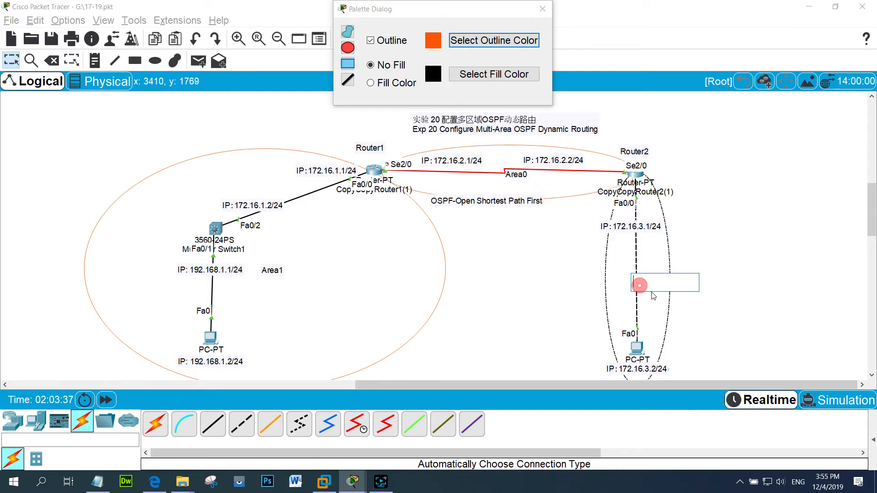
type("Are")
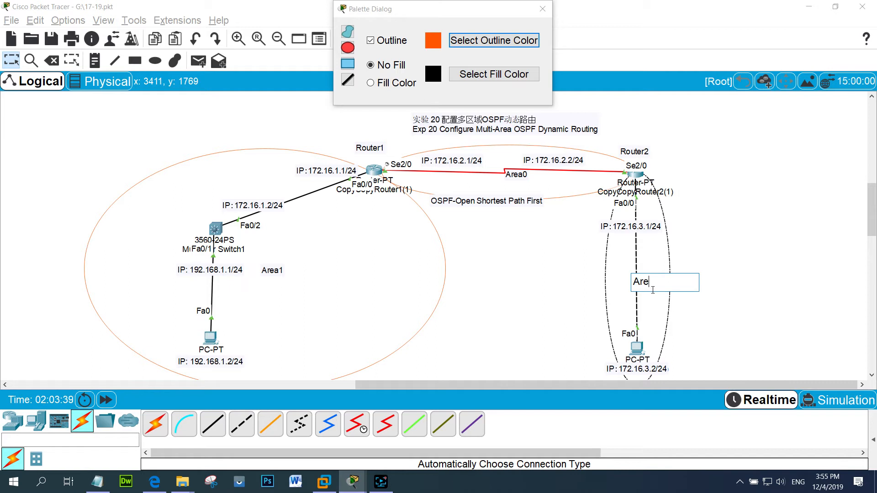
type("a2")
left_click(781, 243)
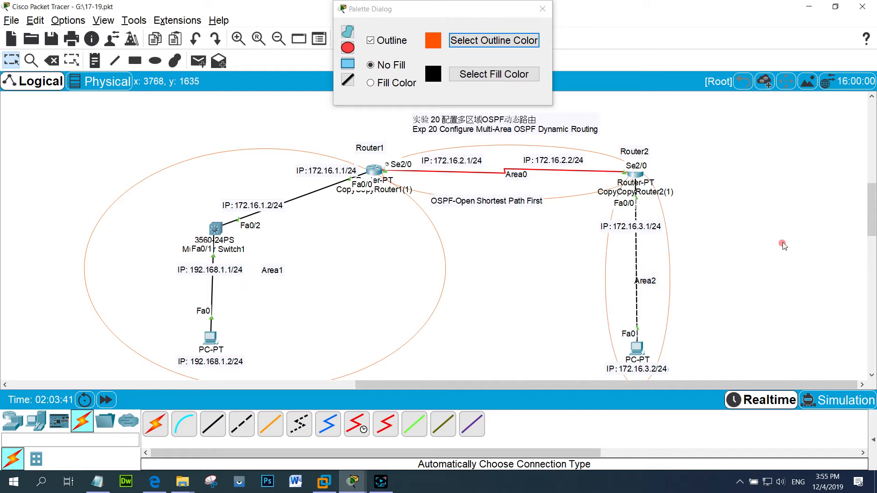
left_click(529, 290)
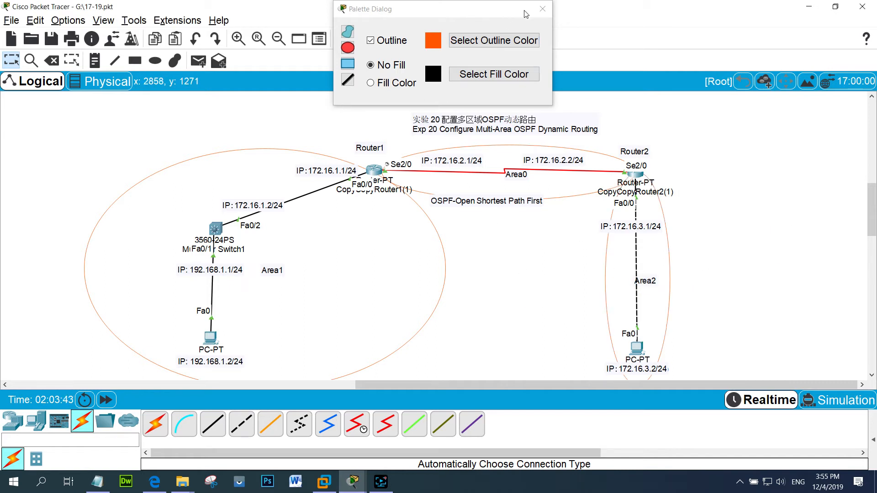
left_click(542, 8)
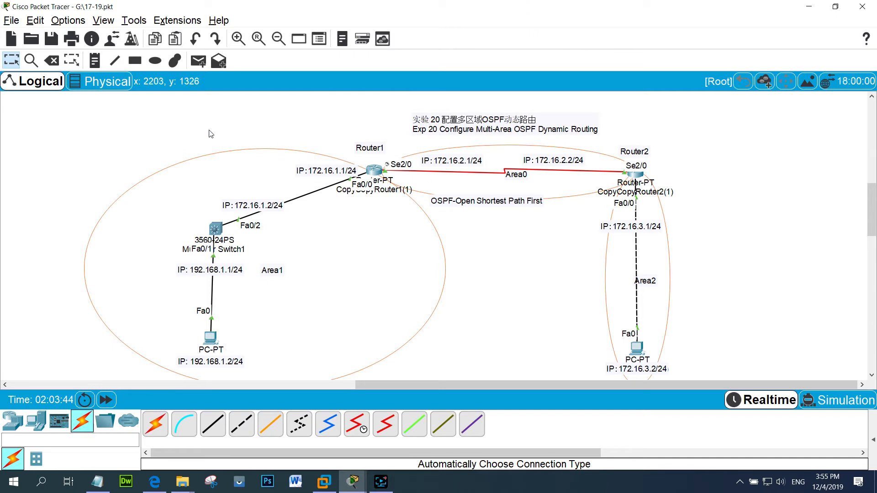
left_click_drag(175, 119, 779, 287)
left_click(769, 259)
left_click(327, 255)
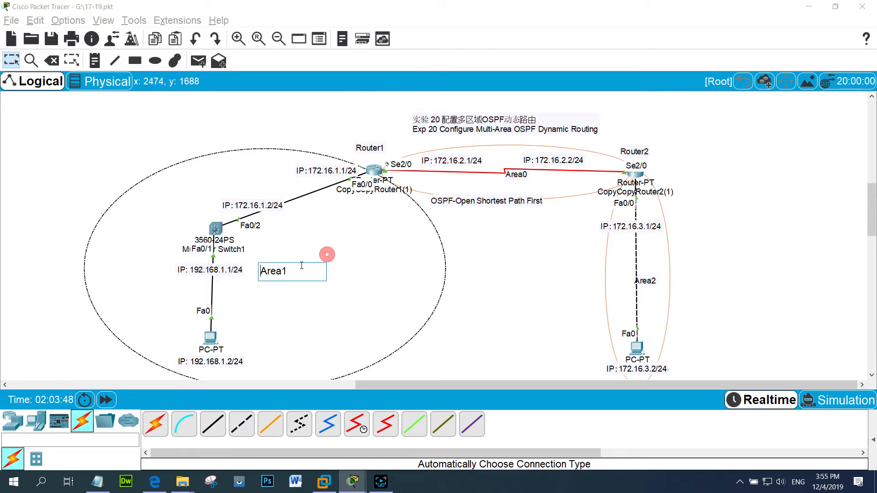
left_click(397, 299)
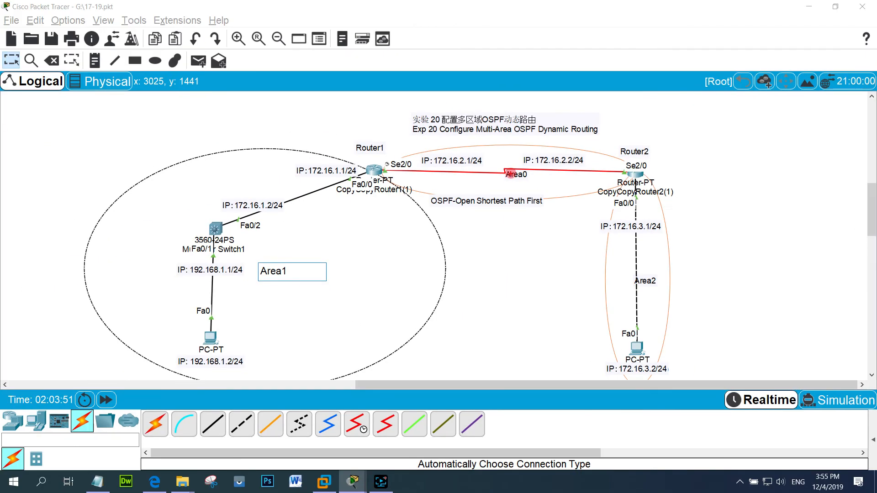
left_click_drag(501, 181, 547, 182)
mouse_move(655, 266)
left_mouse_down()
mouse_move(630, 292)
mouse_move(658, 277)
left_mouse_up()
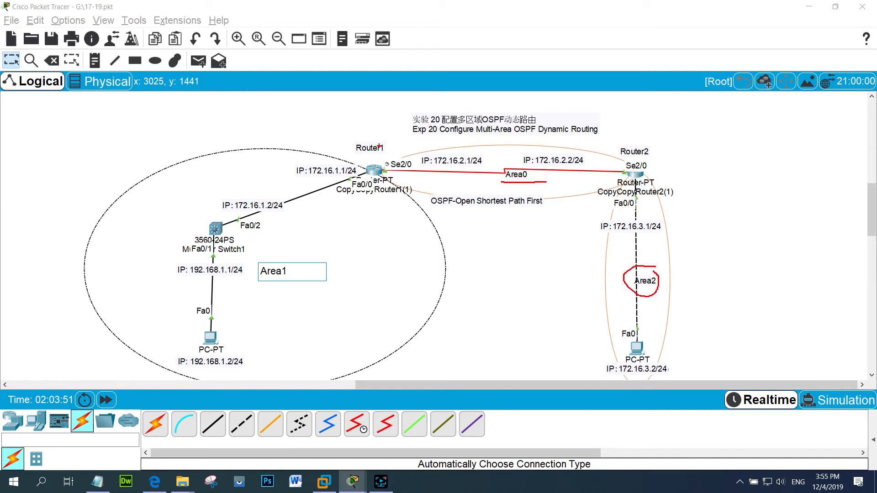
left_click_drag(506, 185, 564, 187)
mouse_move(378, 153)
left_mouse_down()
mouse_move(428, 164)
mouse_move(383, 153)
left_mouse_up()
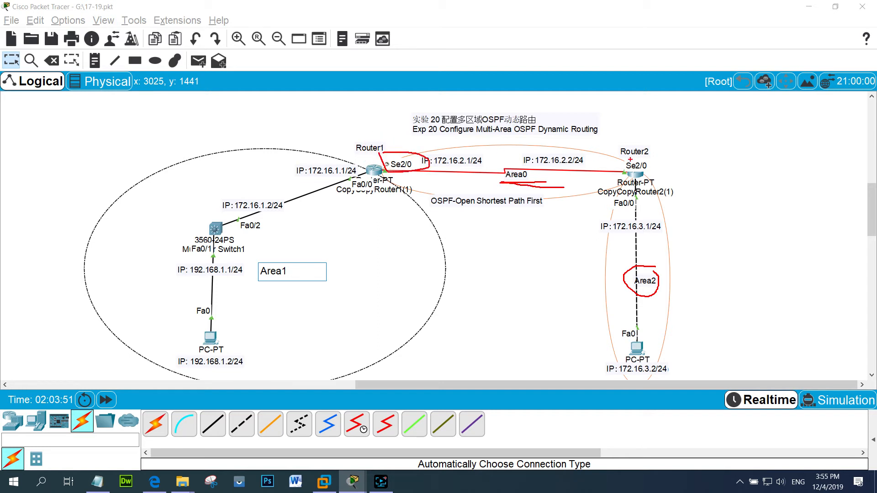
mouse_move(630, 159)
left_mouse_down()
mouse_move(639, 172)
mouse_move(633, 157)
left_mouse_up()
mouse_move(655, 267)
left_mouse_down()
mouse_move(661, 283)
mouse_move(651, 265)
left_mouse_up()
mouse_move(636, 199)
left_mouse_down()
mouse_move(616, 211)
mouse_move(640, 201)
left_mouse_up()
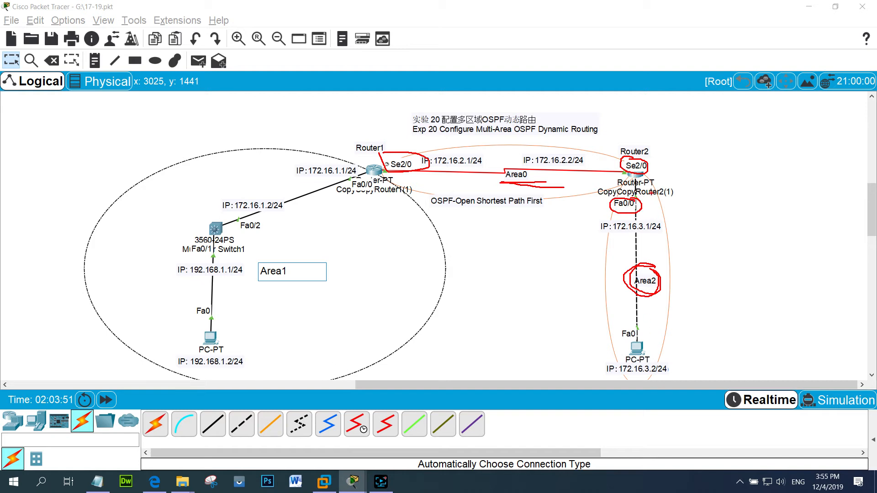
mouse_move(648, 179)
left_mouse_down()
mouse_move(667, 297)
mouse_move(644, 383)
mouse_move(614, 222)
mouse_move(623, 196)
left_mouse_up()
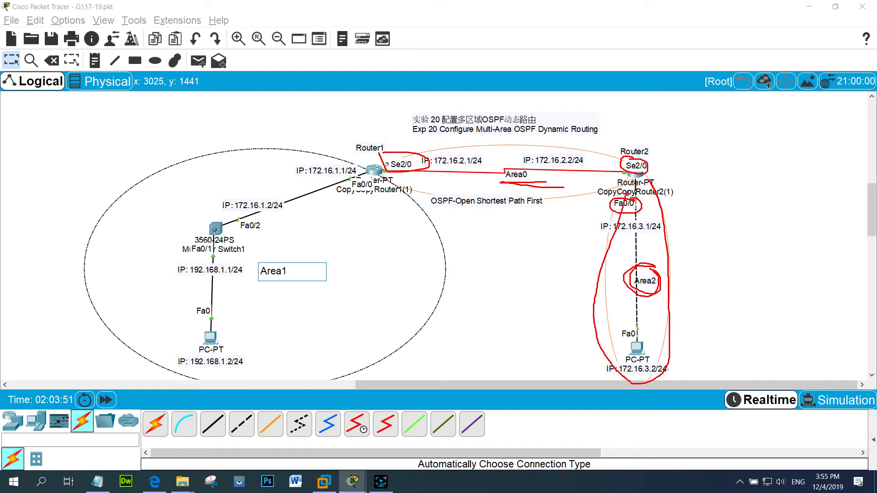
mouse_move(658, 267)
left_mouse_down()
mouse_move(639, 276)
mouse_move(660, 267)
left_mouse_up()
mouse_move(592, 214)
left_mouse_down()
mouse_move(671, 223)
mouse_move(589, 241)
mouse_move(591, 217)
left_mouse_up()
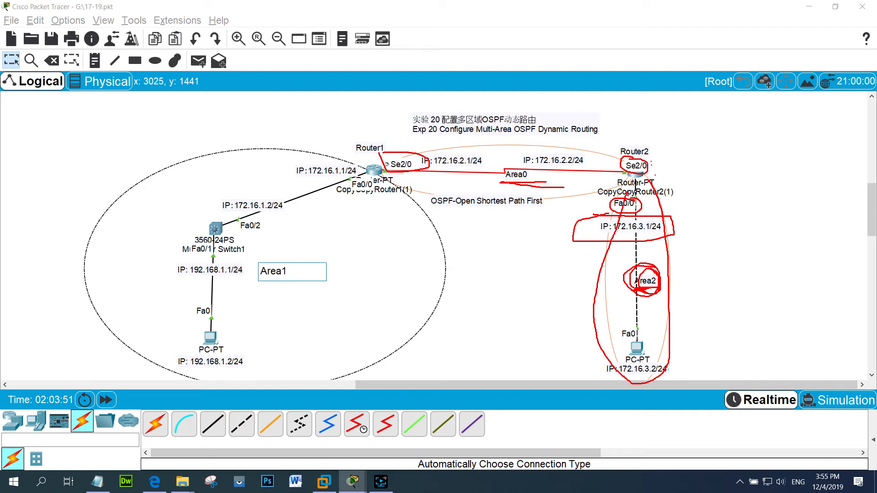
left_click_drag(296, 248, 300, 271)
mouse_move(490, 195)
left_mouse_down()
mouse_move(499, 224)
mouse_move(513, 210)
mouse_move(539, 235)
left_mouse_up()
mouse_move(533, 272)
left_mouse_down()
mouse_move(548, 287)
mouse_move(546, 313)
mouse_move(530, 313)
left_mouse_up()
left_click_drag(448, 241, 465, 238)
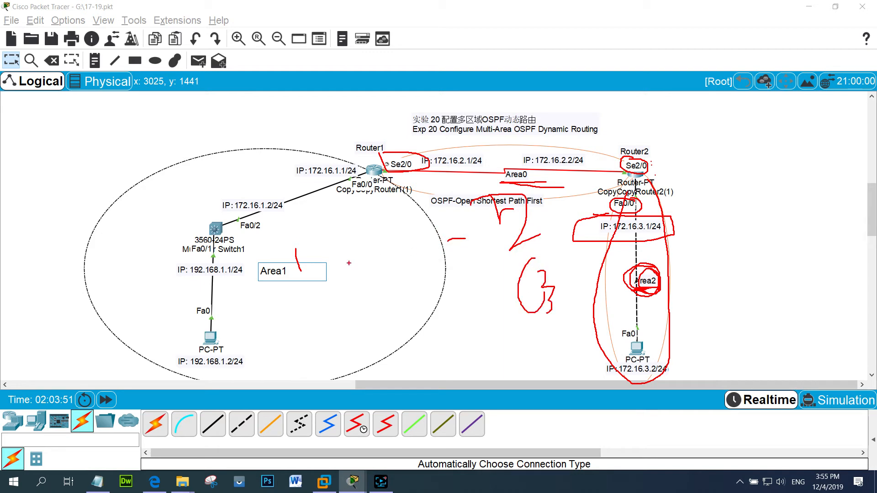
left_click_drag(348, 264, 506, 287)
left_click_drag(470, 137, 543, 137)
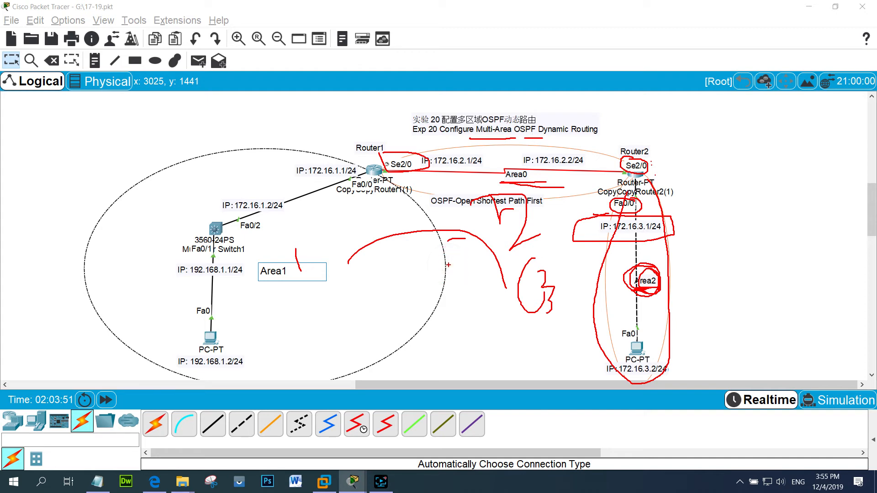
key("Escape")
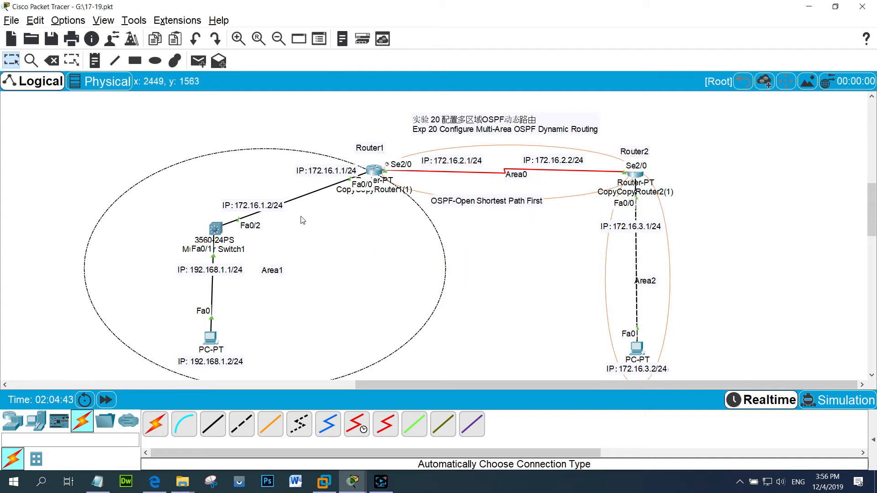
- Open the multilayer switch's command line and move its window clear of the Area1 devices
left_click(216, 231)
left_click(439, 336)
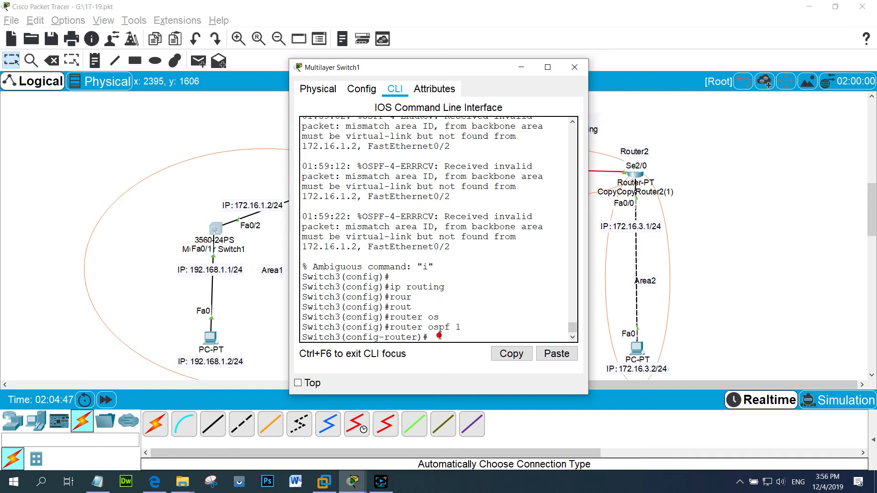
left_click_drag(390, 327, 467, 330)
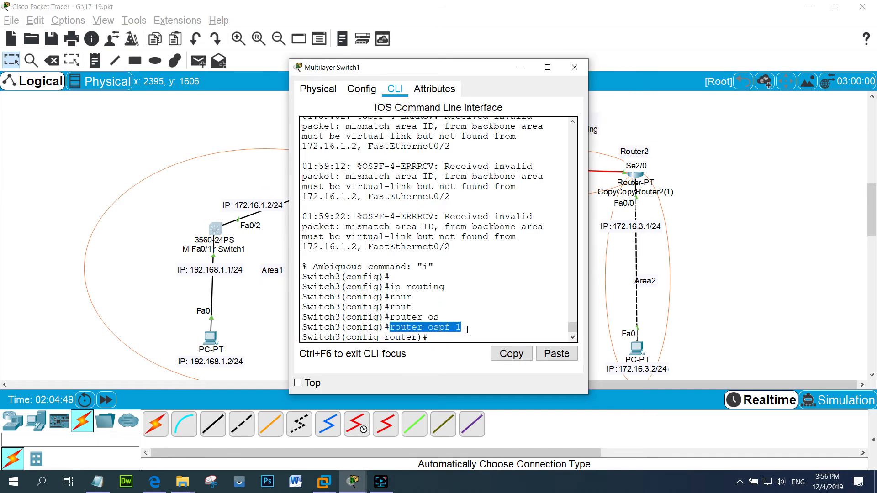
left_click_drag(386, 69, 566, 60)
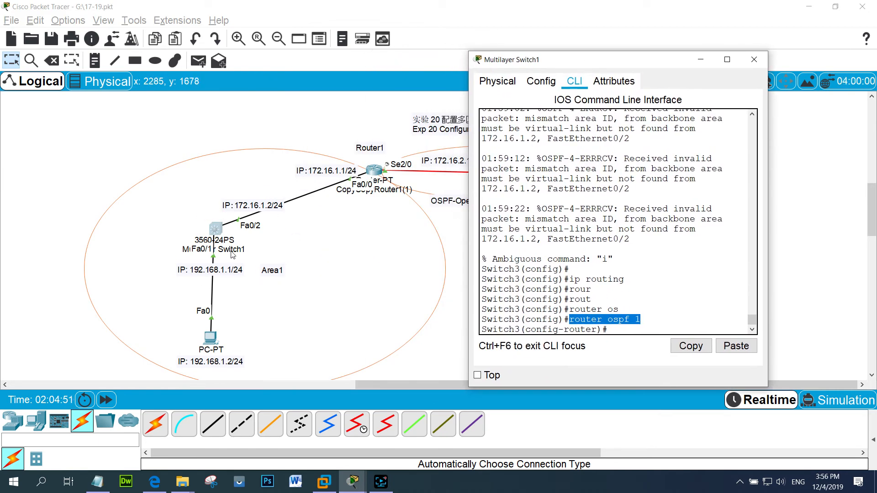
- Advertise network 192.168.1.0 with wildcard mask 0.0.0.255 in area 1 under Switch3's OSPF process
left_click(622, 330)
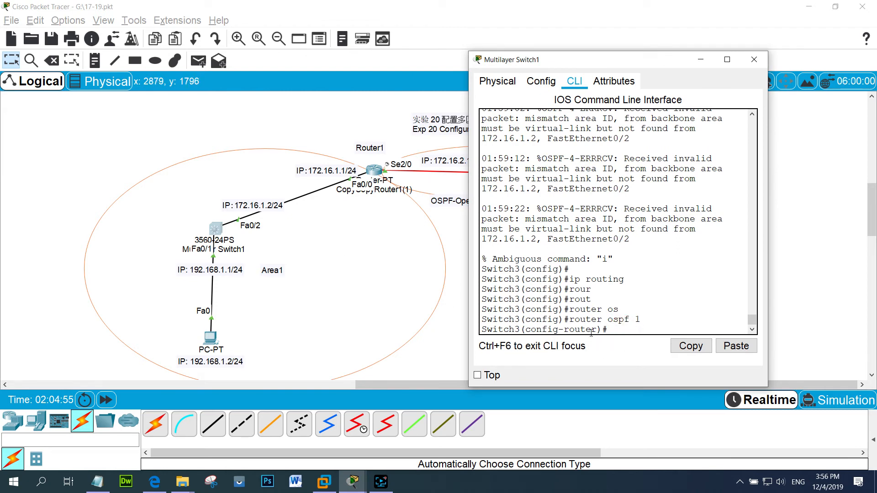
key("BackSpace")
type("t")
key("Tab")
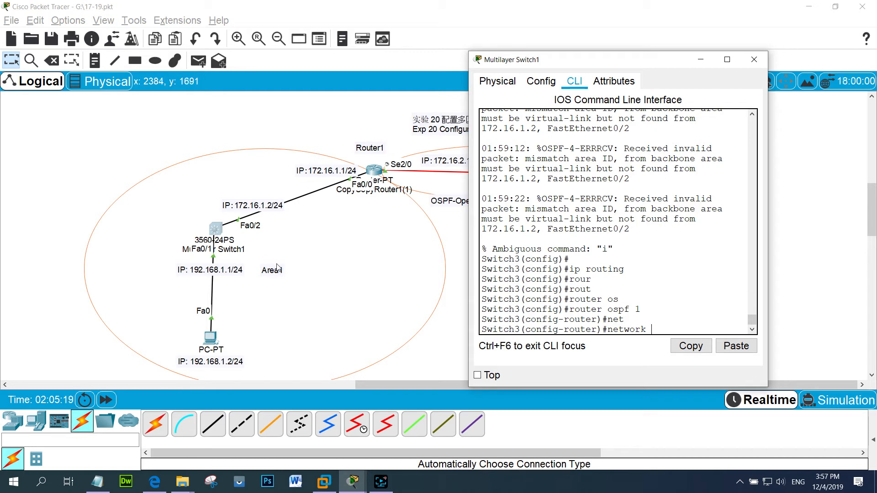
left_click(653, 325)
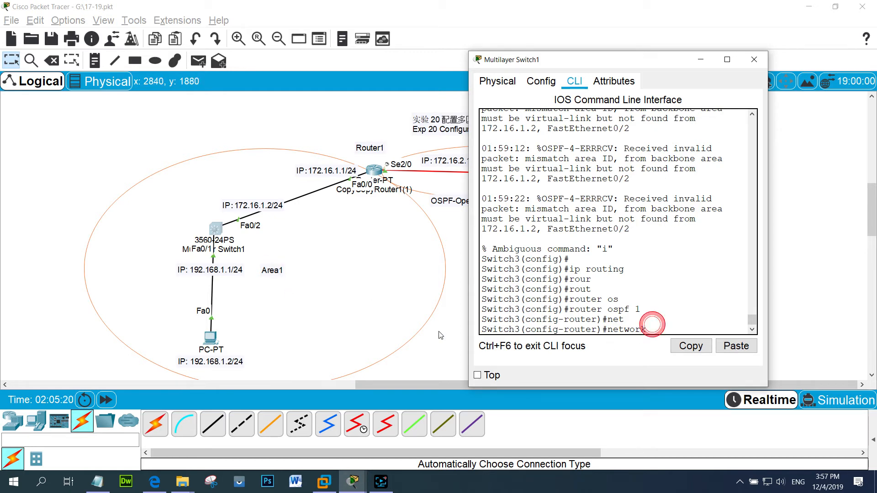
left_click(656, 329)
type("1")
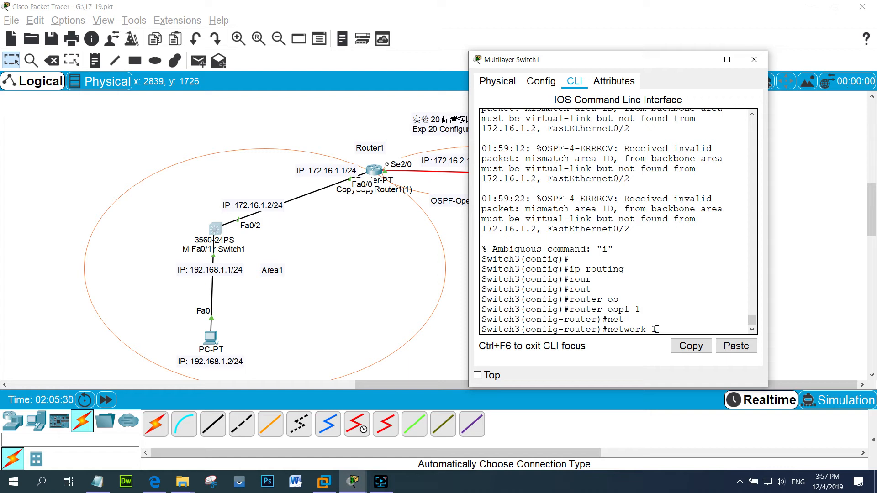
type("92.168.1.0 0.0.0.255")
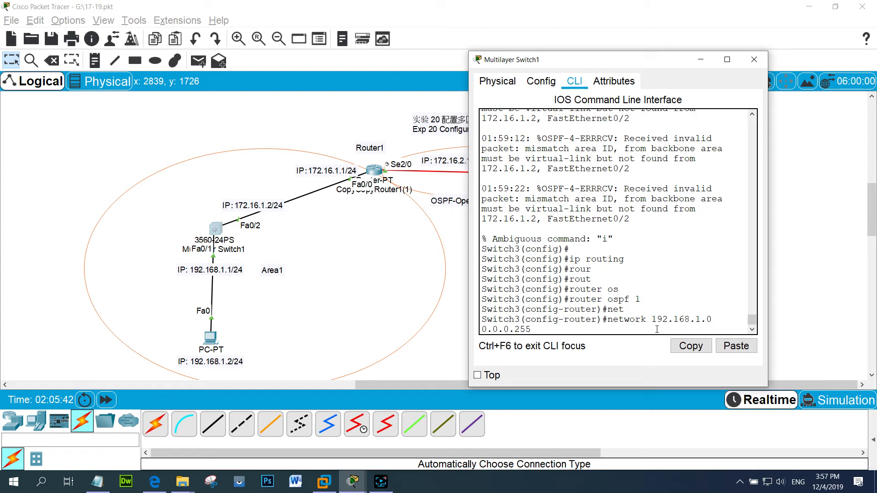
type(" ar")
key("Tab")
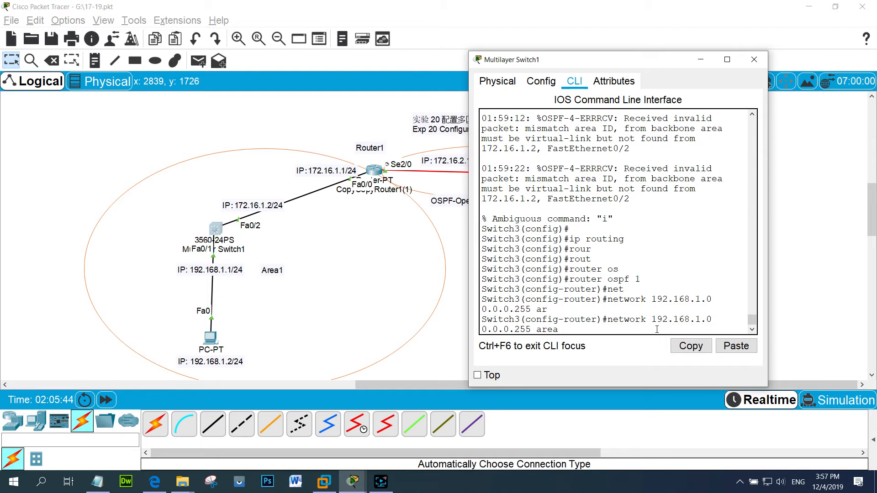
type("1")
key("Return")
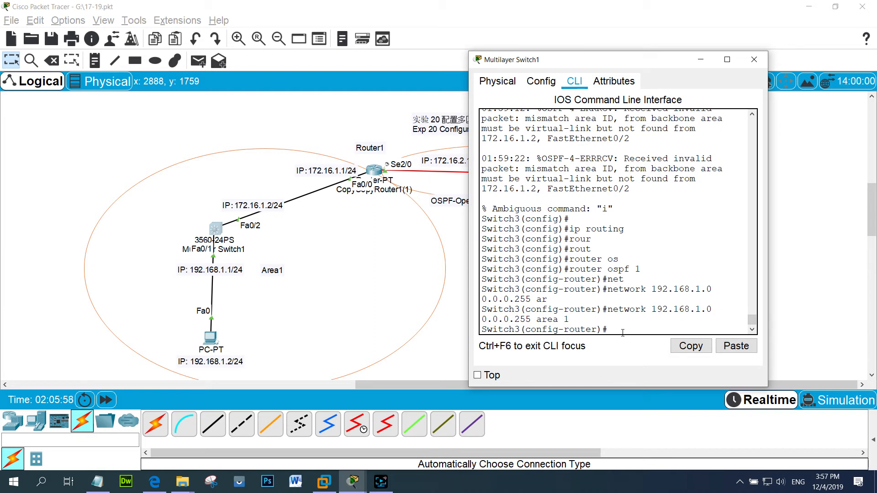
- Advertise network 172.16.1.2 with wildcard mask 0.0.0.255 in area 1 under Switch3's OSPF process
type("net")
key("Tab")
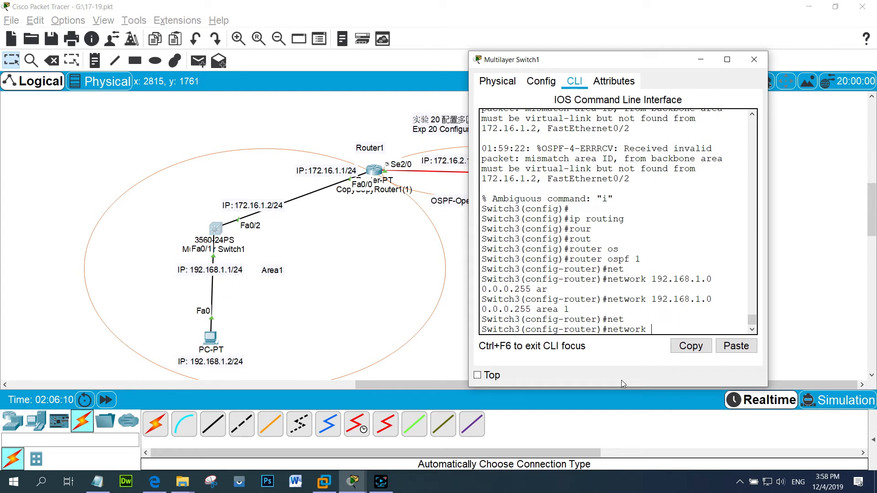
left_click(654, 329)
type("172.16.1.2 0.0.0.")
type("255")
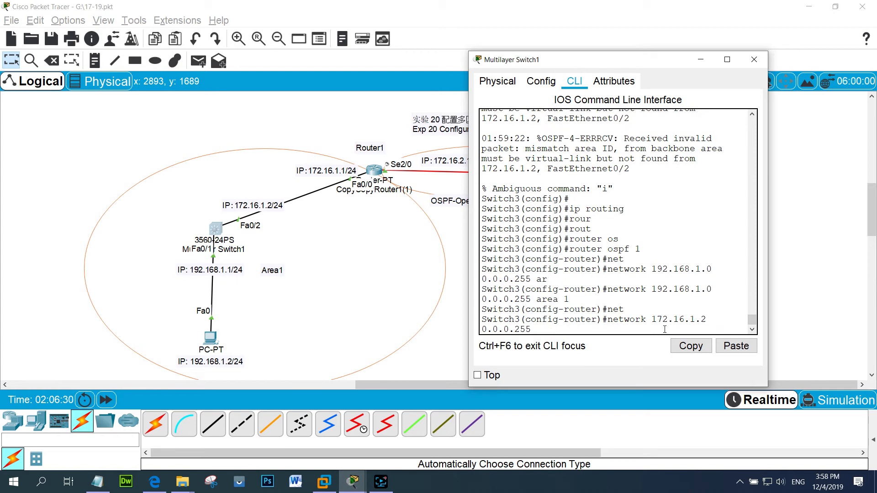
type(" ar")
key("Tab")
type("1")
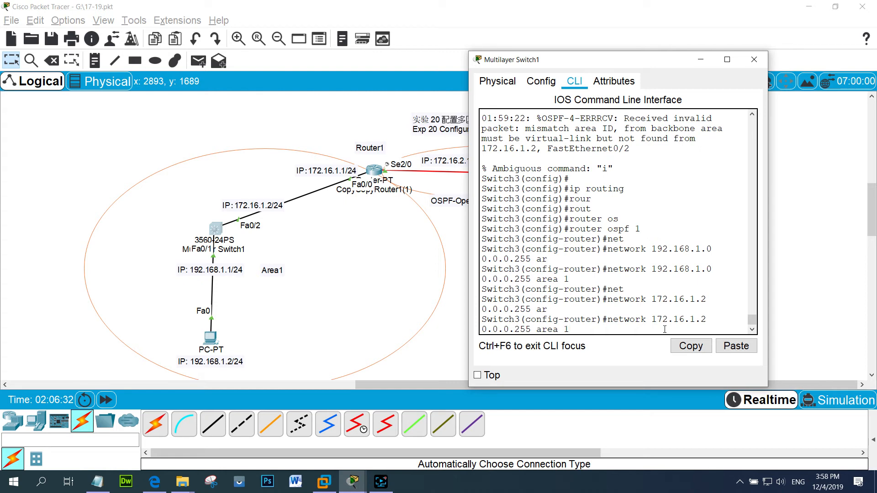
key("Return")
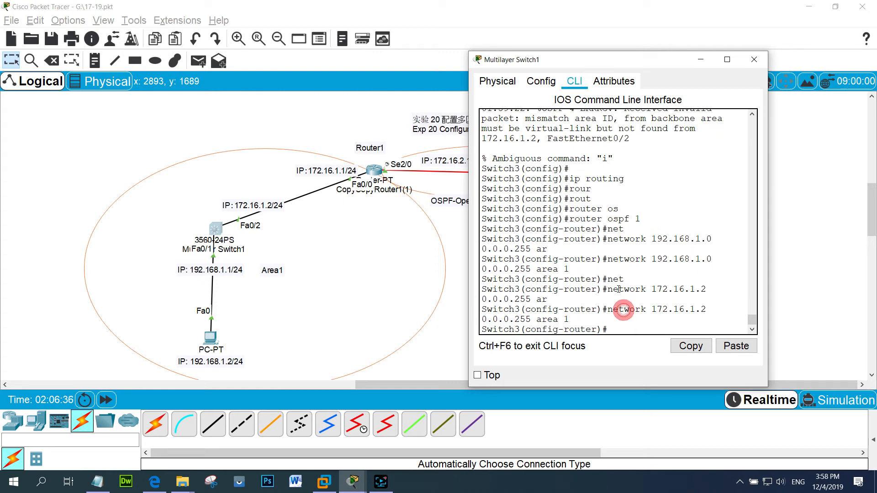
left_click_drag(602, 289, 626, 320)
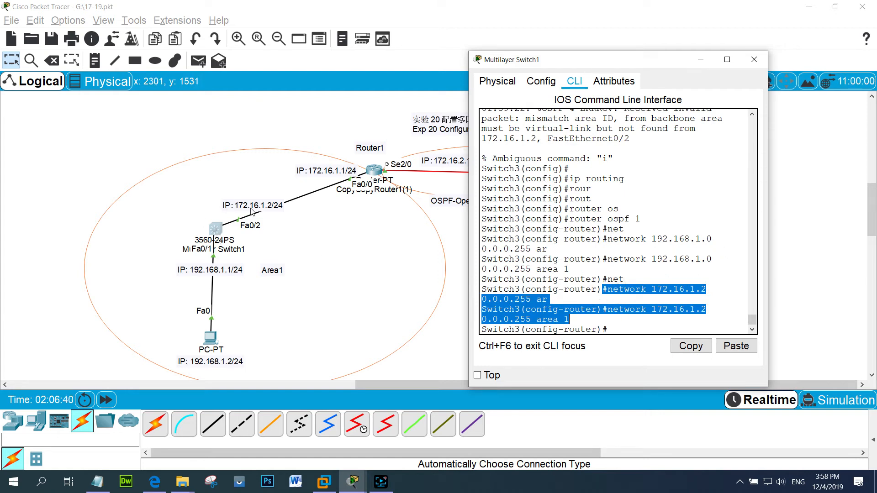
left_click(594, 321)
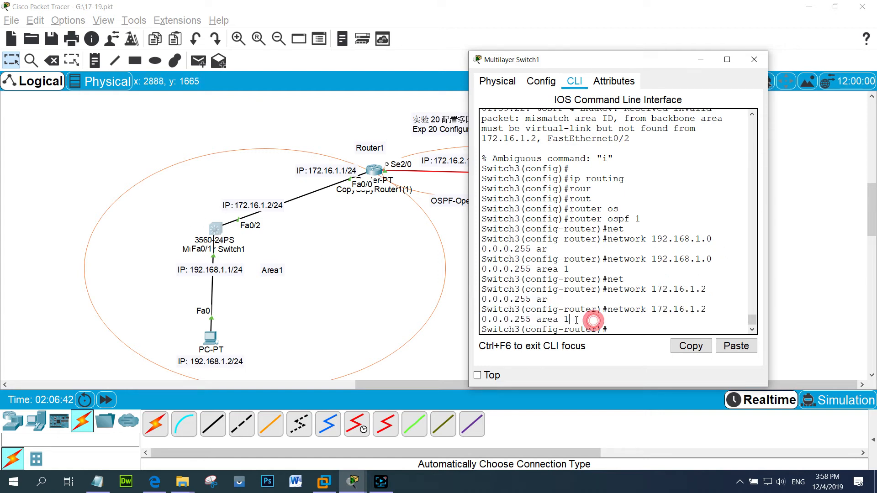
left_click_drag(575, 320, 502, 290)
left_click(595, 317)
left_click_drag(618, 332, 479, 250)
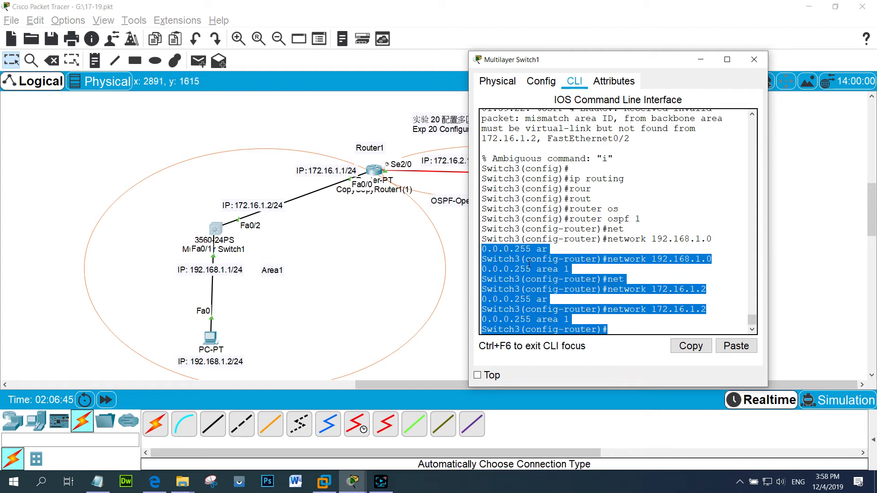
left_click(542, 269)
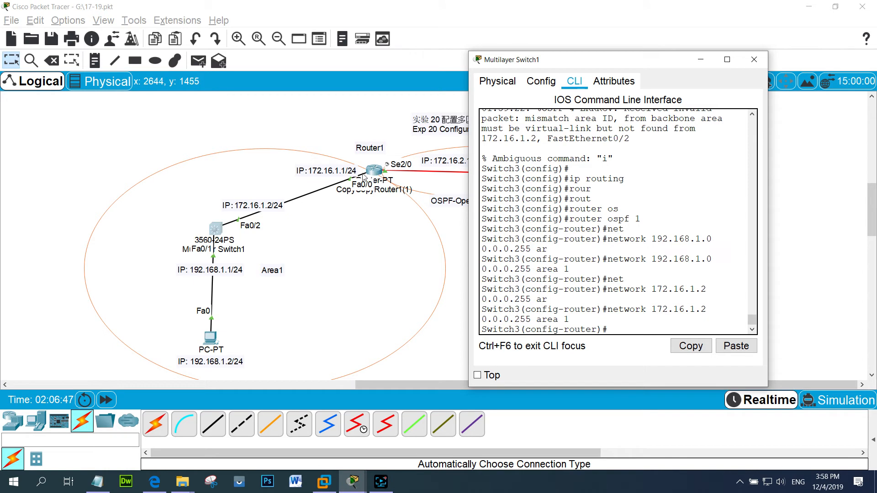
- Put the switch's window away and open Router1's command line, moving its window clear of the Router1–Router2 link
left_click_drag(587, 63, 413, 214)
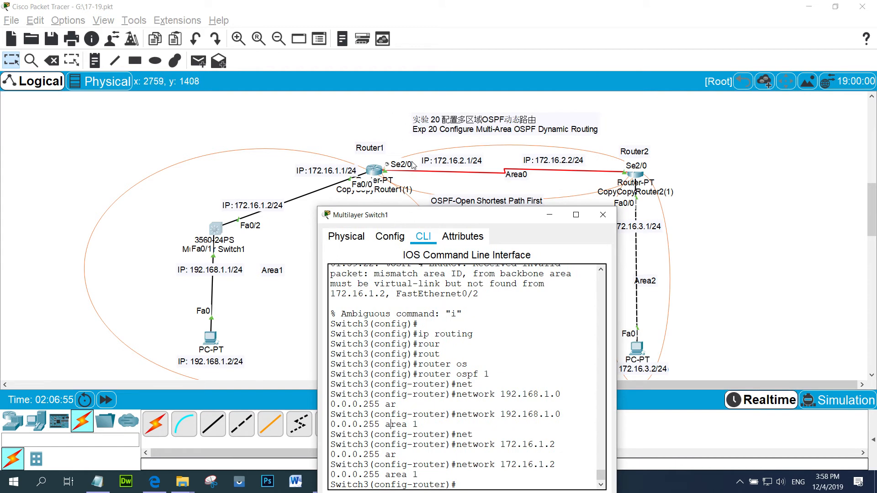
left_click_drag(507, 218, 271, 115)
left_click(545, 302)
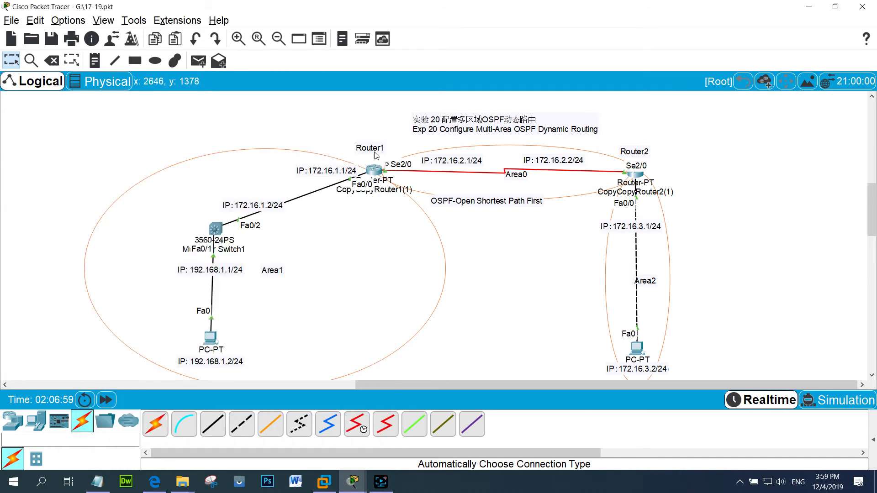
left_click(374, 170)
left_click_drag(372, 75, 118, 69)
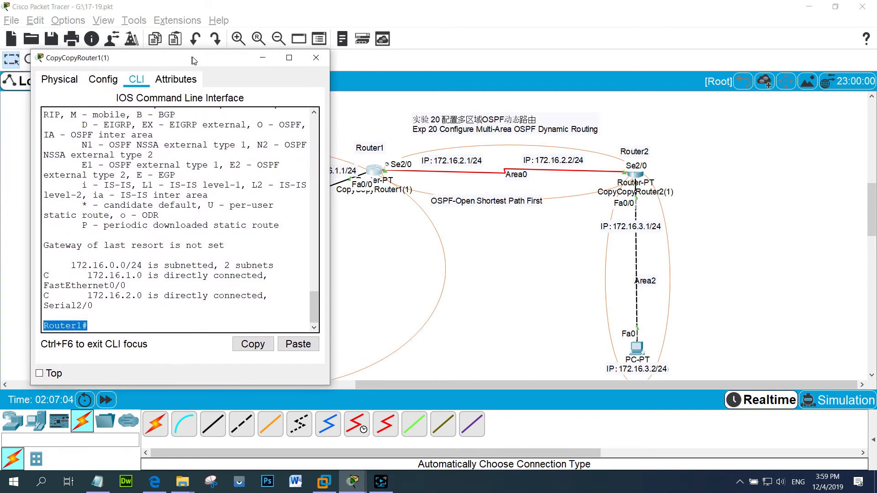
left_click(118, 326)
- Check the IP configuration of Router1's FastEthernet0/0 and FastEthernet1/0 interfaces
left_click(108, 80)
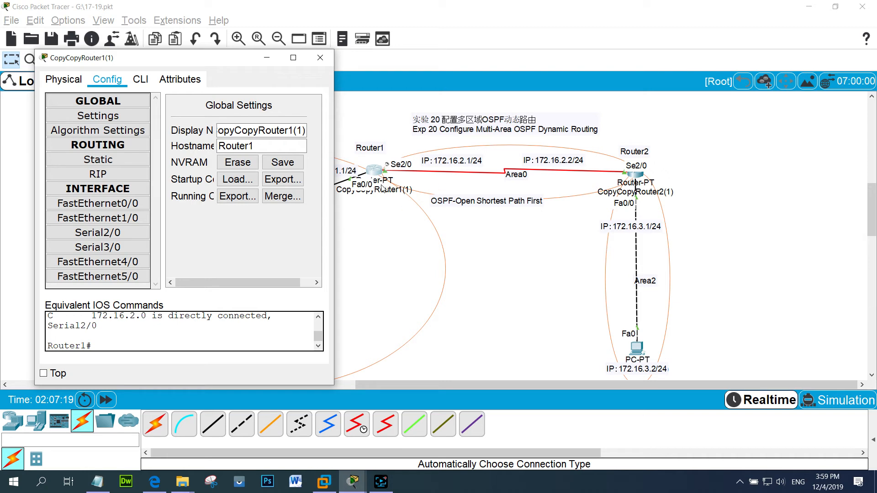
left_click(103, 80)
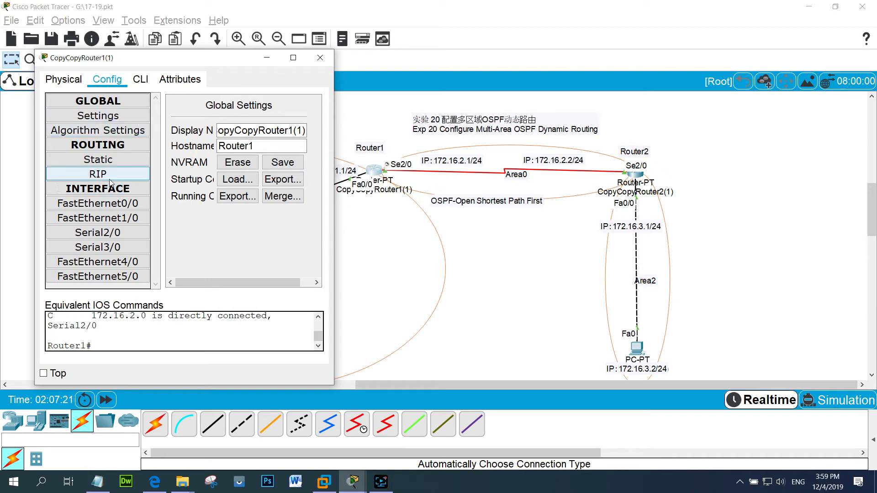
left_click(97, 203)
left_click(113, 218)
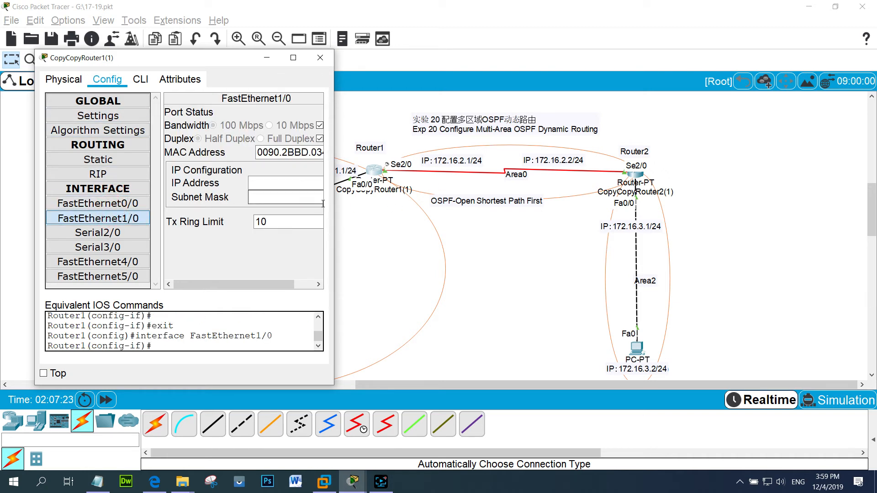
left_click(121, 204)
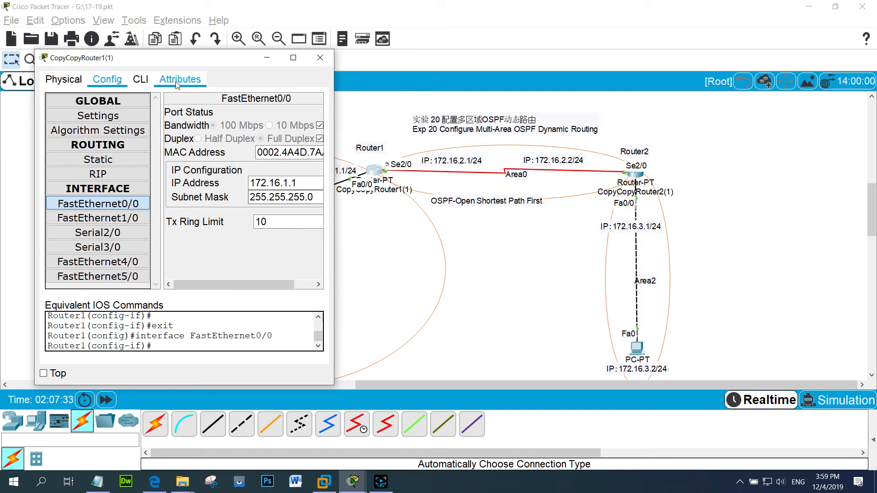
- Return to Router1's command line and exit interface configuration to global configuration mode
left_click(140, 80)
left_click(174, 328)
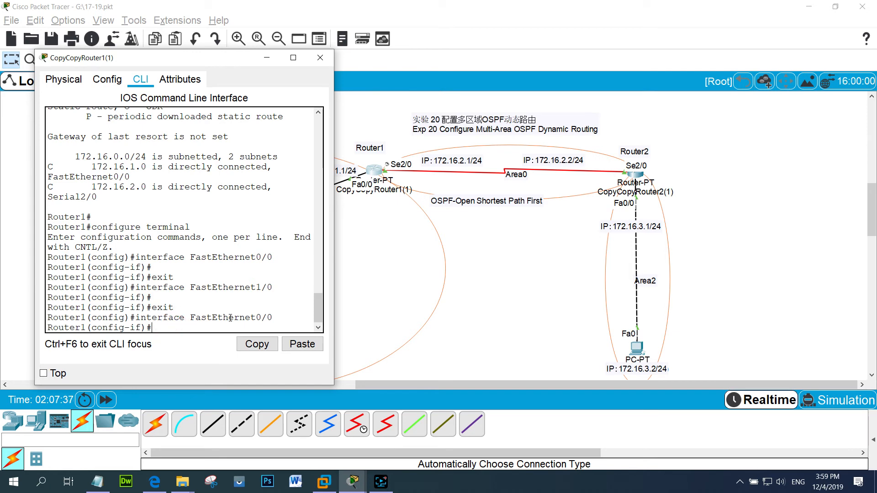
type("exit")
key("Return")
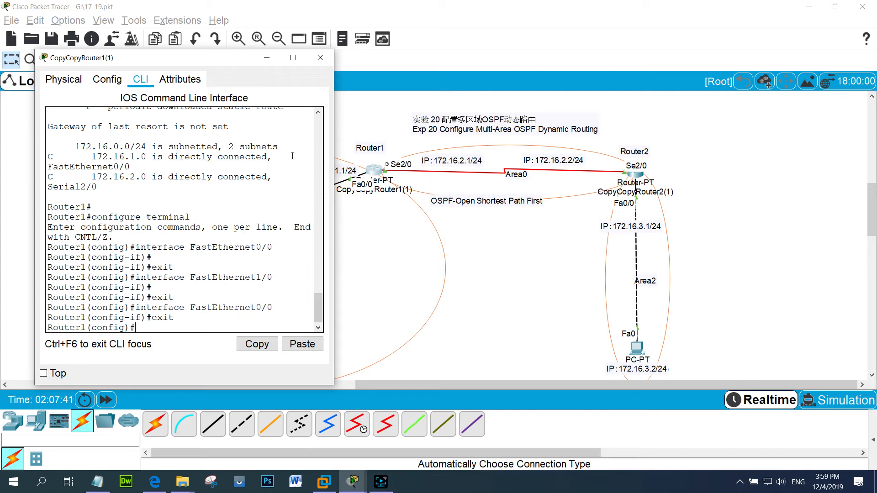
double_click(82, 327)
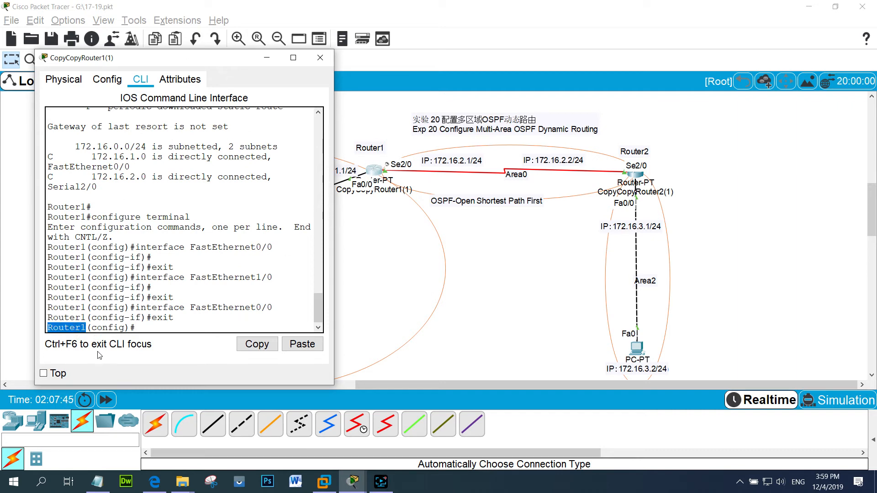
left_click(111, 328)
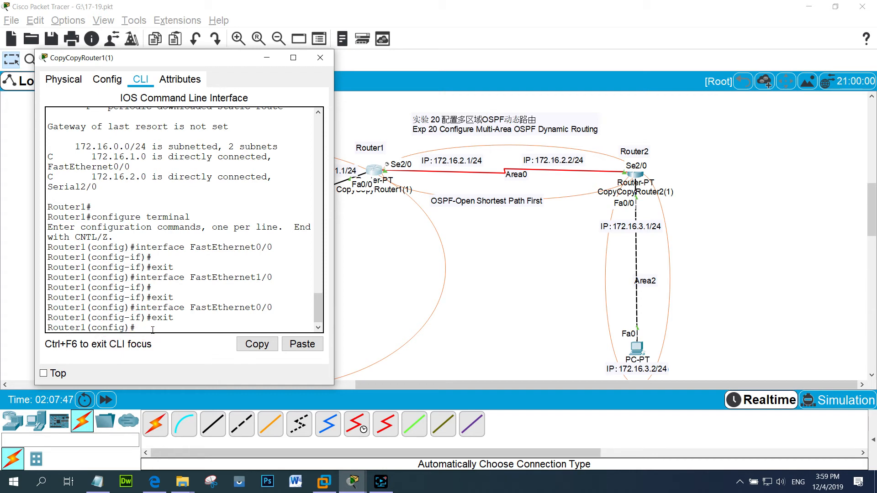
- Enter the configuration of OSPF process 1 on Router1
type("rou")
key("Tab")
type("os")
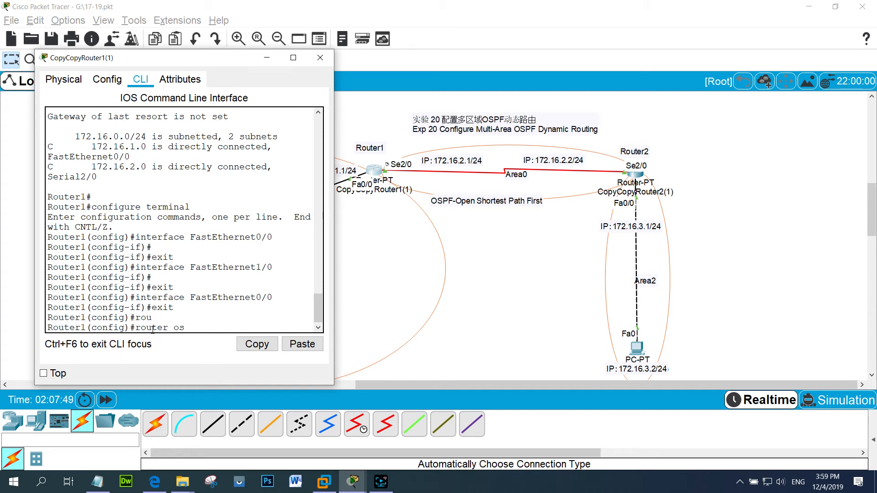
key("Tab")
key("Return")
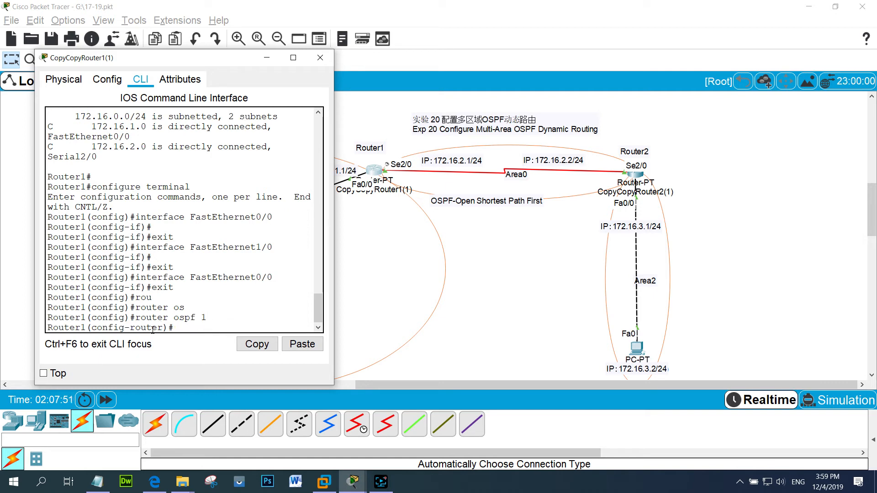
- Advertise network 172.16.1.0 with wildcard mask 0.0.0.255 in area 1 under Router1's OSPF process, keeping the Area1 devices in view
type("net")
key("Tab")
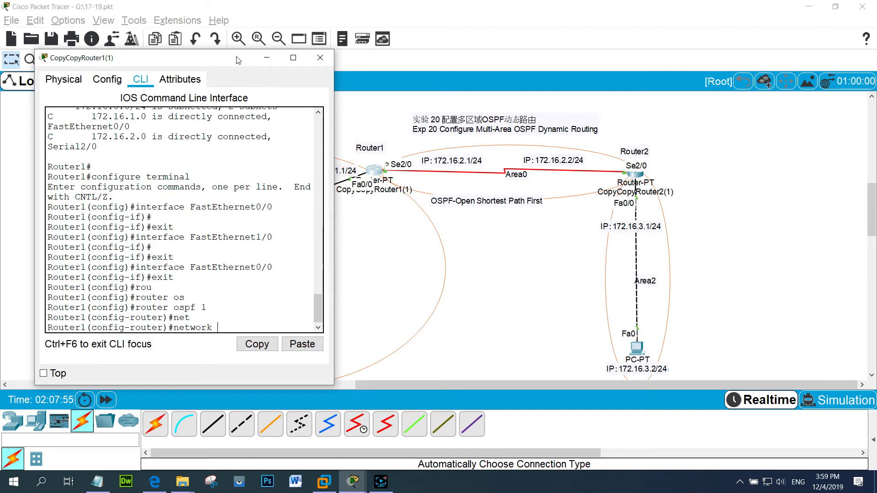
left_click_drag(238, 59, 179, 124)
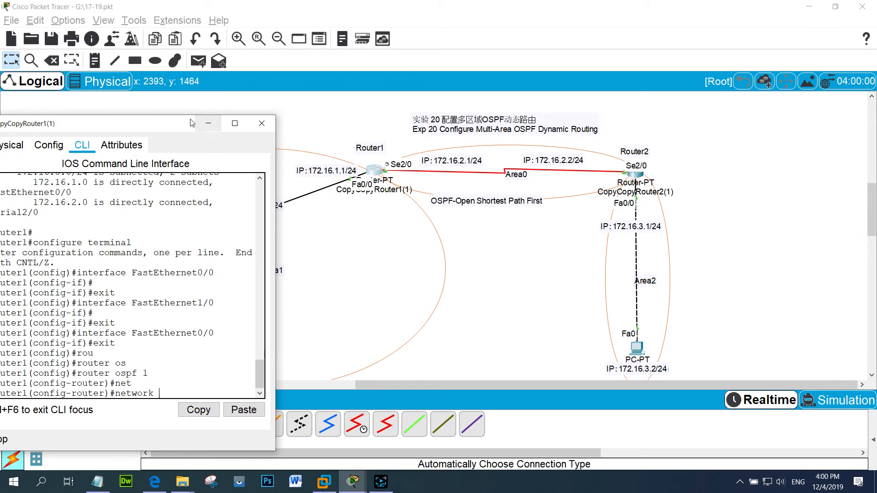
left_click_drag(178, 123, 663, 104)
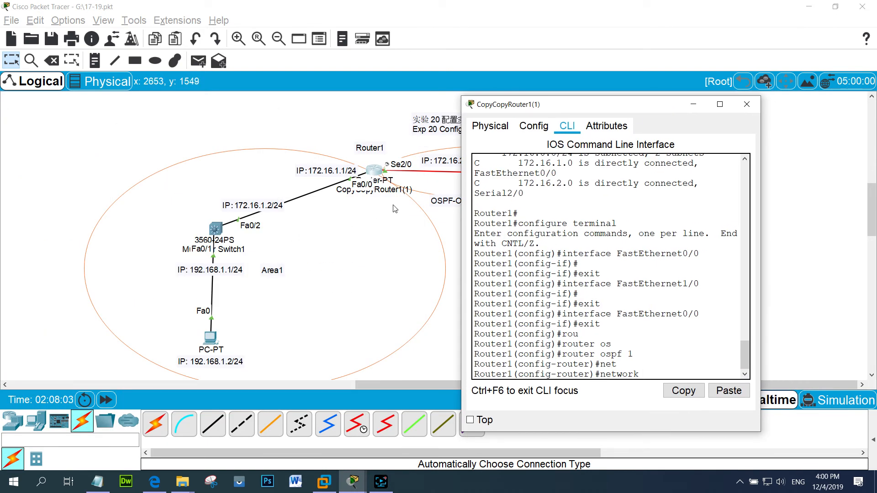
left_click_drag(499, 105, 467, 283)
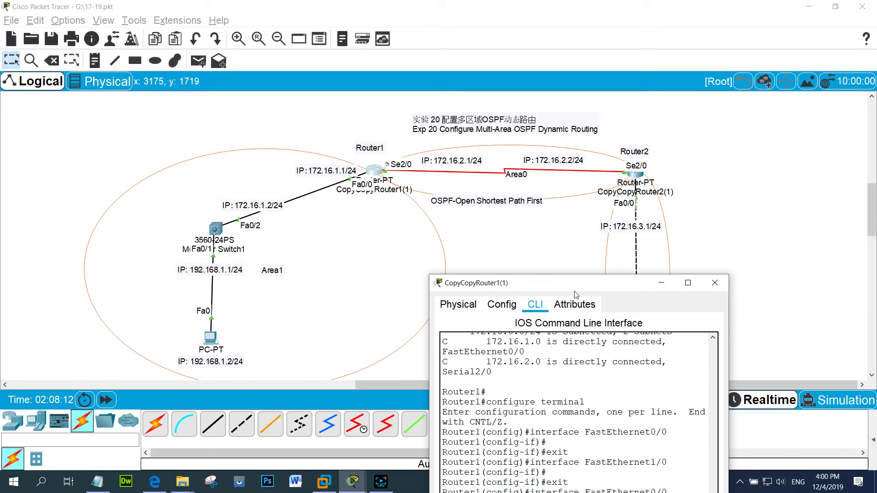
left_click_drag(575, 287, 683, 75)
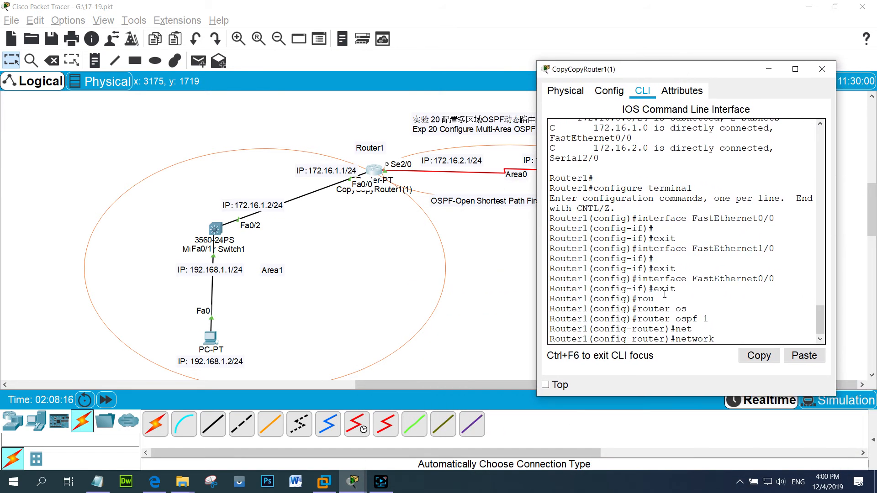
left_click(724, 337)
type("172.16.1.0 0.0.0.2")
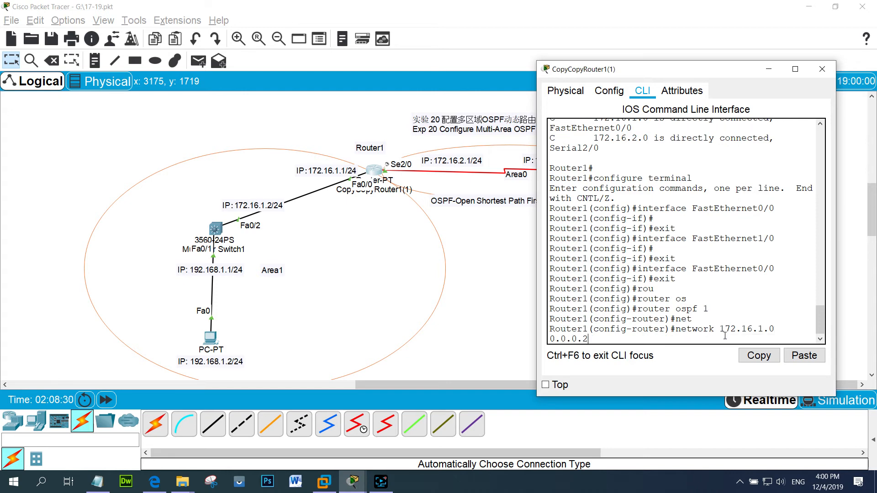
type("55 ar")
key("Tab")
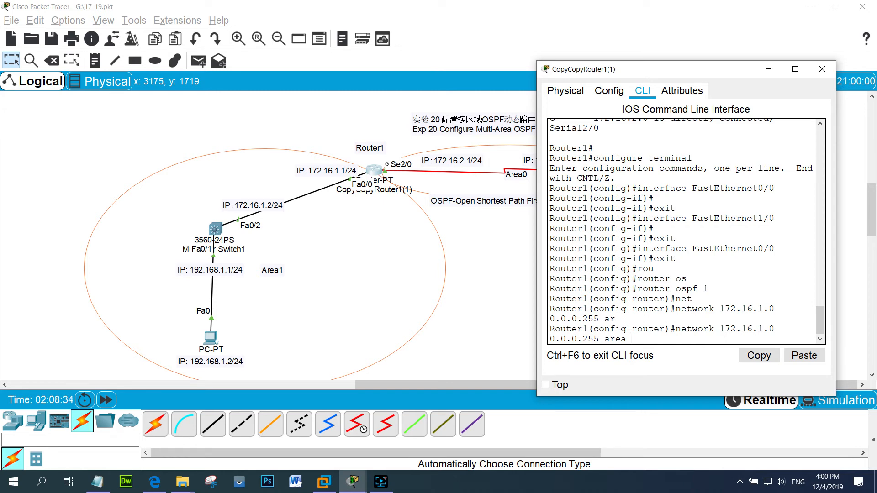
left_click_drag(711, 327, 777, 328)
double_click(777, 328)
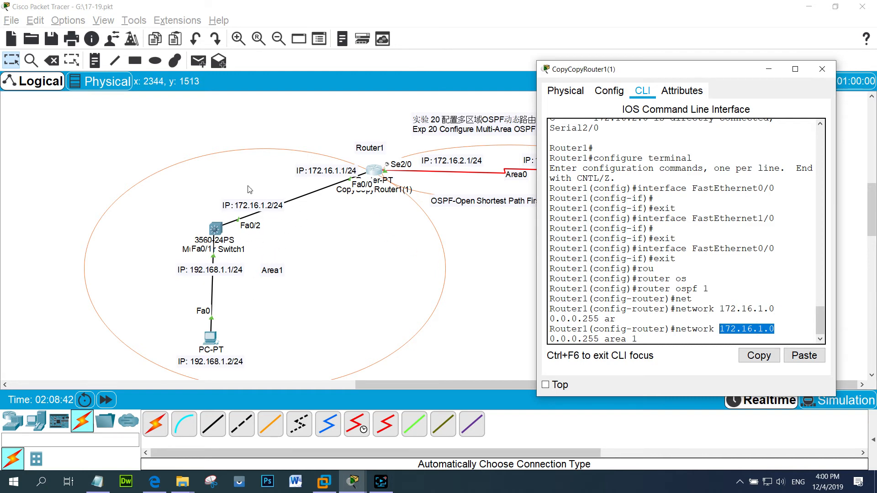
left_click(776, 356)
left_click(643, 339)
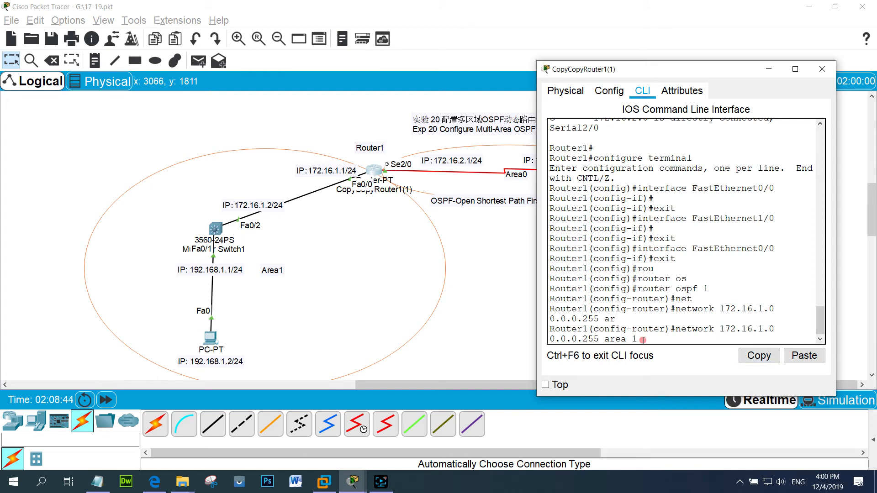
key("Return")
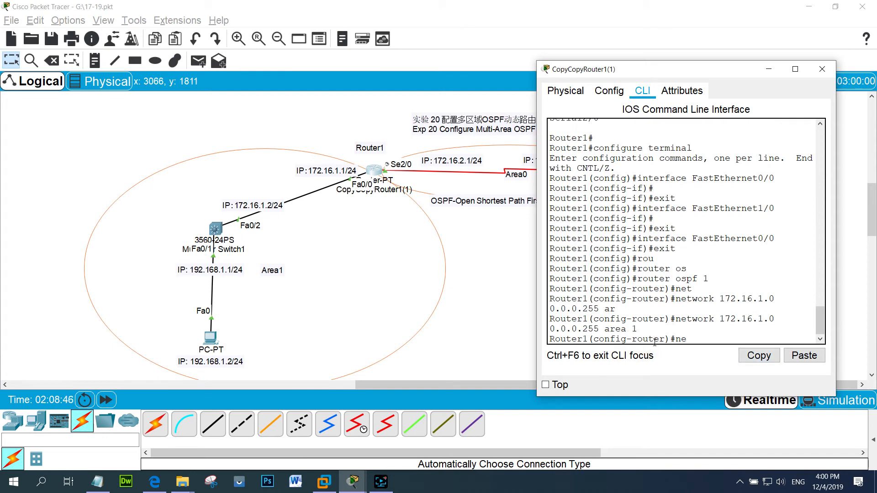
- Advertise network 172.16.2.0 with wildcard mask 0.0.0.255 in area 0 under Router1's OSPF process
type("net")
key("Tab")
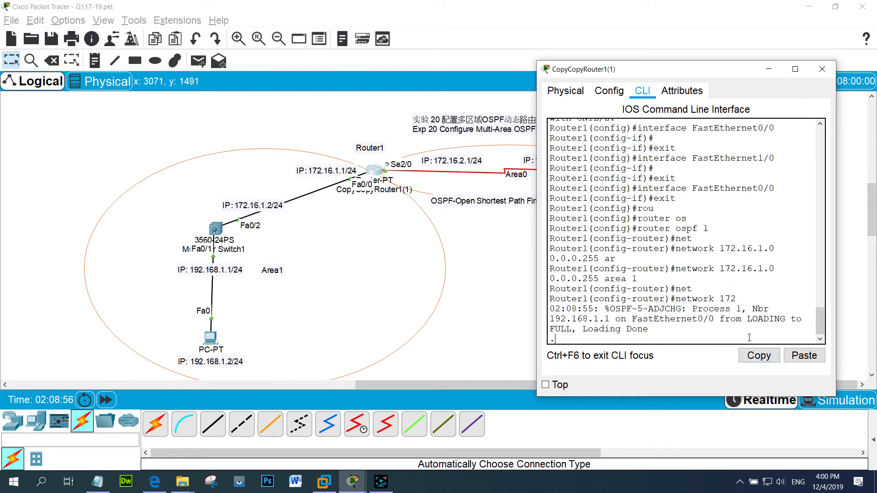
type("2.0 0.0.0.255 ar")
key("Tab")
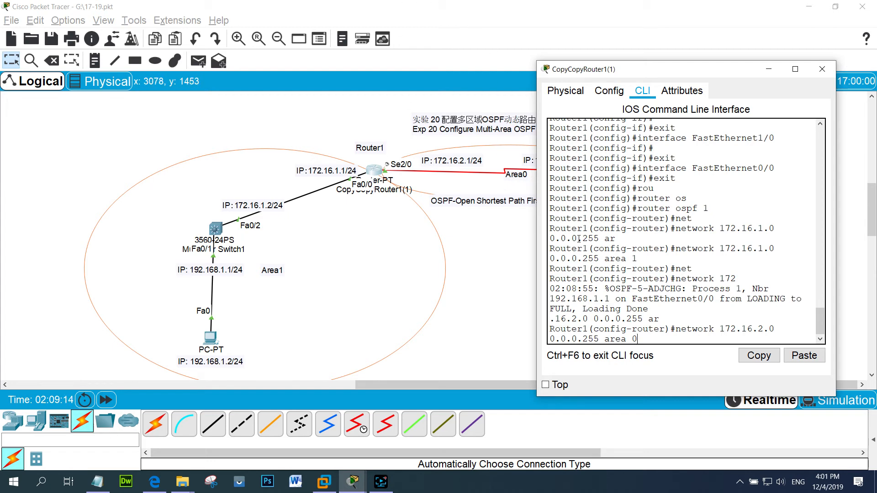
key("Return")
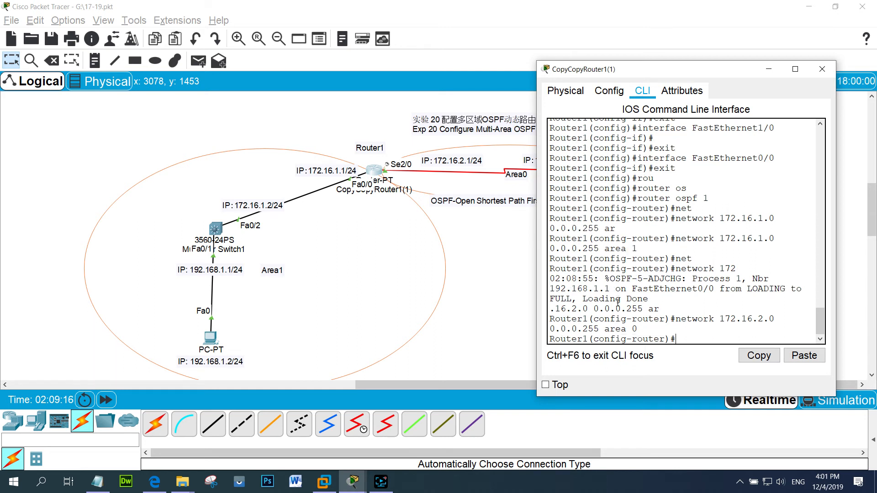
left_click_drag(646, 327, 554, 269)
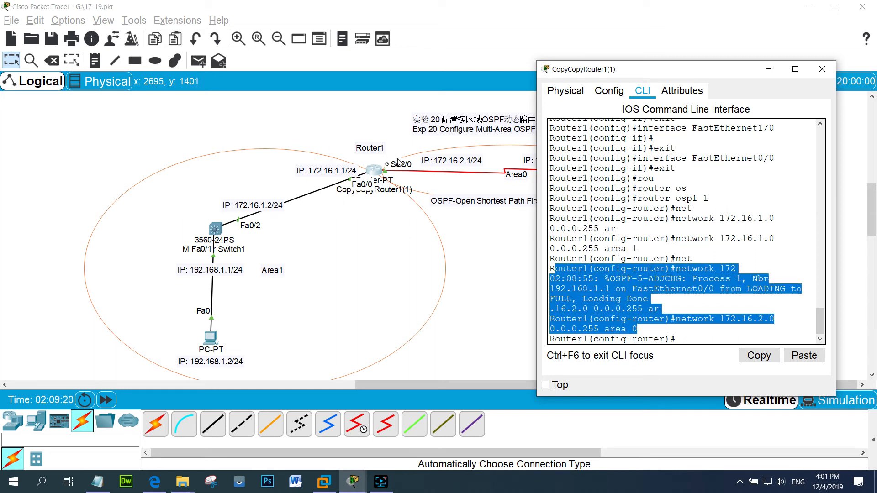
- Exit Router1's OSPF configuration back to global configuration mode
left_click(678, 340)
type("e")
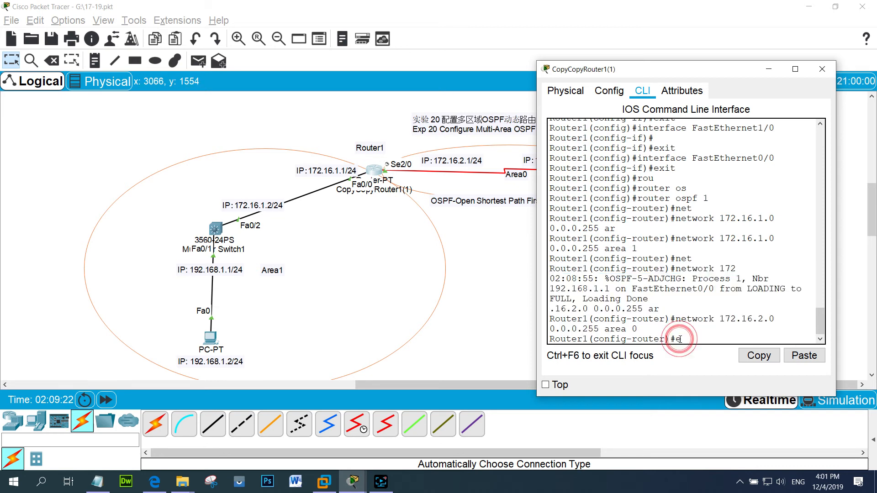
type("xit")
key("Return")
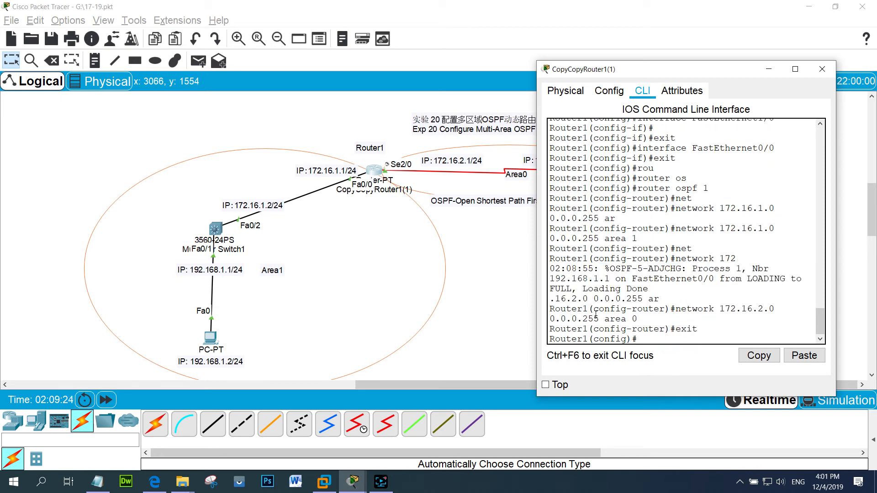
- Open Router2's command line clear of its part of the topology and enter global configuration mode
left_click(490, 251)
left_click(633, 177)
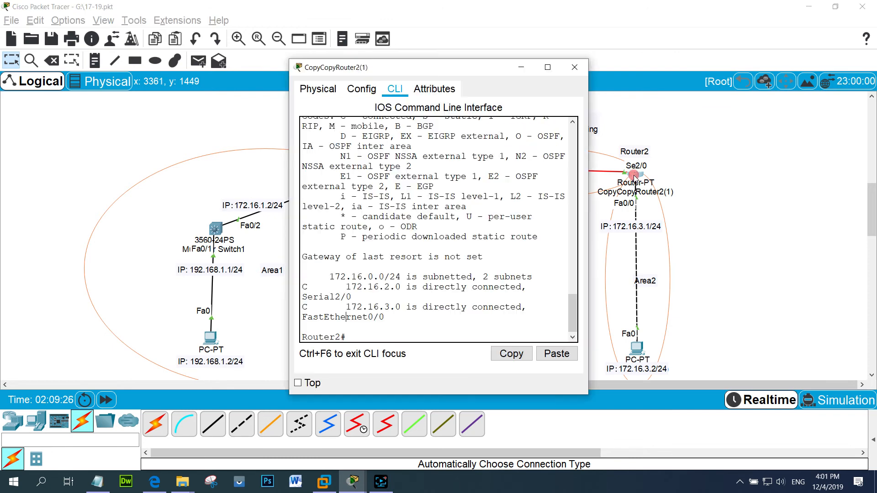
left_click(665, 177)
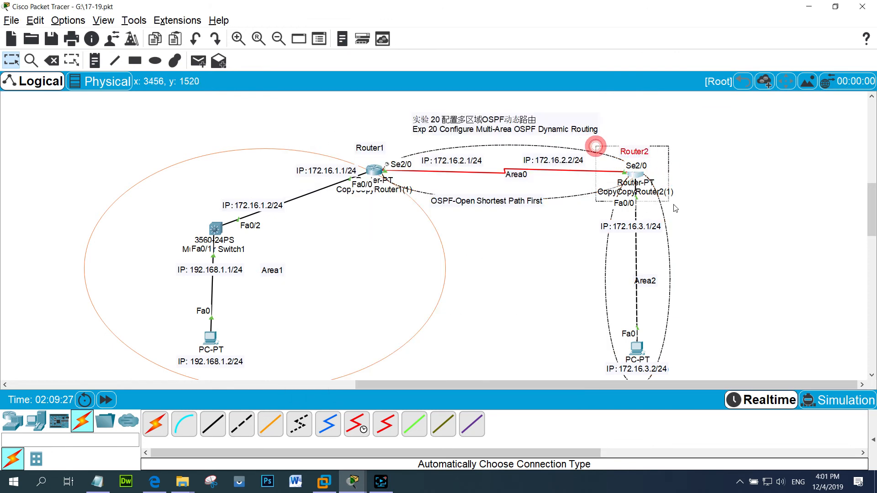
left_click(639, 175)
left_click_drag(465, 72, 218, 71)
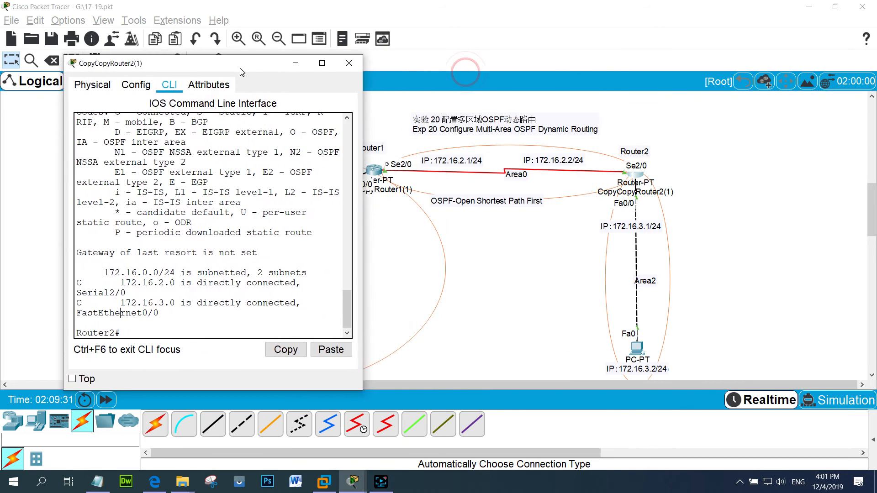
left_click(127, 333)
type("config")
key("Tab")
key("Return")
key("Return")
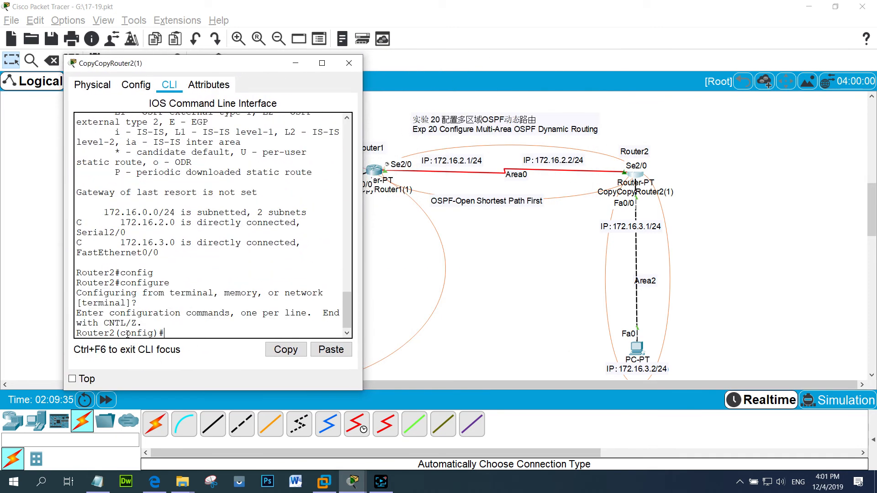
- Enter the configuration of OSPF process 1 on Router2
left_click(175, 332)
left_click(181, 337)
double_click(197, 334)
left_click(173, 337)
type("rou")
key("Tab")
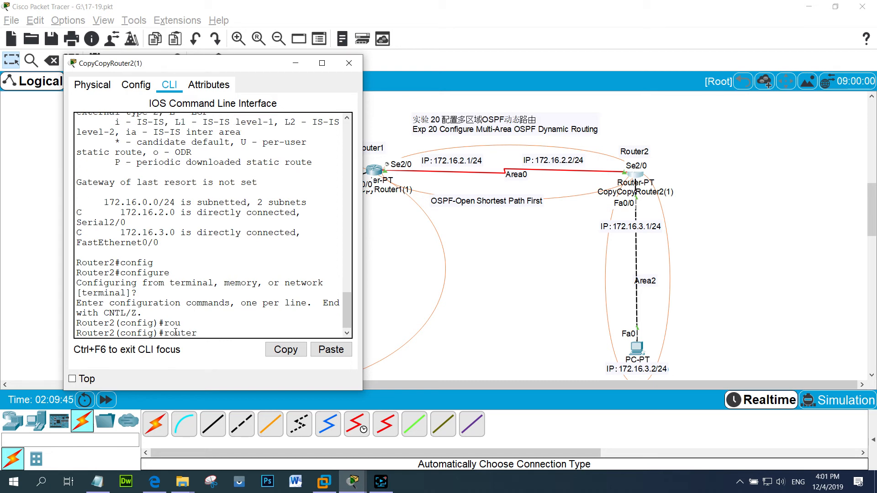
type("os")
key("Tab")
type("1")
key("Return")
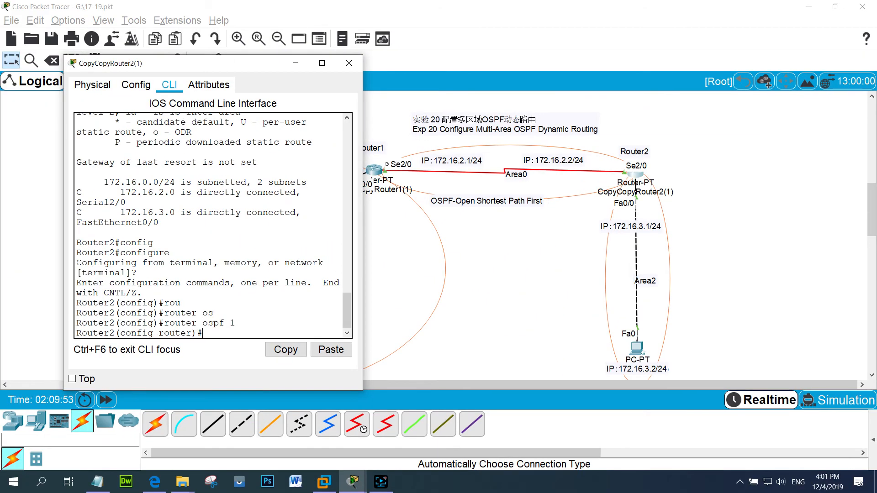
left_click(556, 152)
mouse_move(518, 145)
left_mouse_down()
mouse_move(515, 153)
mouse_move(548, 189)
mouse_move(582, 151)
mouse_move(513, 145)
mouse_move(529, 181)
mouse_move(498, 168)
mouse_move(550, 145)
mouse_move(590, 160)
mouse_move(550, 144)
left_mouse_up()
mouse_move(499, 170)
left_mouse_down()
mouse_move(519, 187)
mouse_move(498, 170)
left_mouse_up()
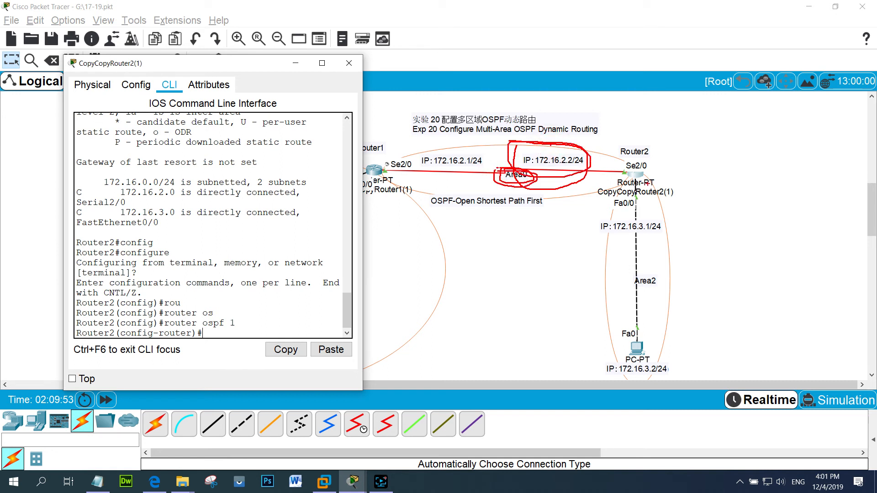
mouse_move(651, 220)
left_mouse_down()
mouse_move(671, 230)
mouse_move(612, 207)
left_mouse_up()
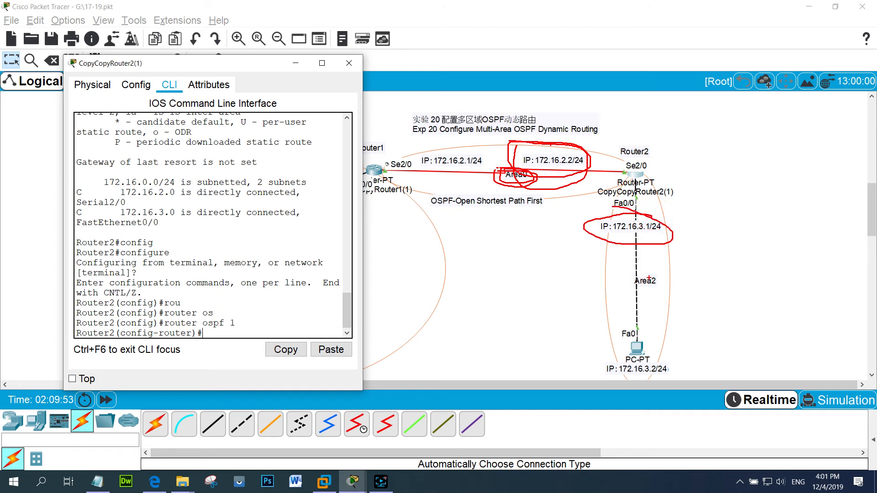
mouse_move(648, 277)
left_mouse_down()
mouse_move(600, 276)
mouse_move(619, 263)
left_mouse_up()
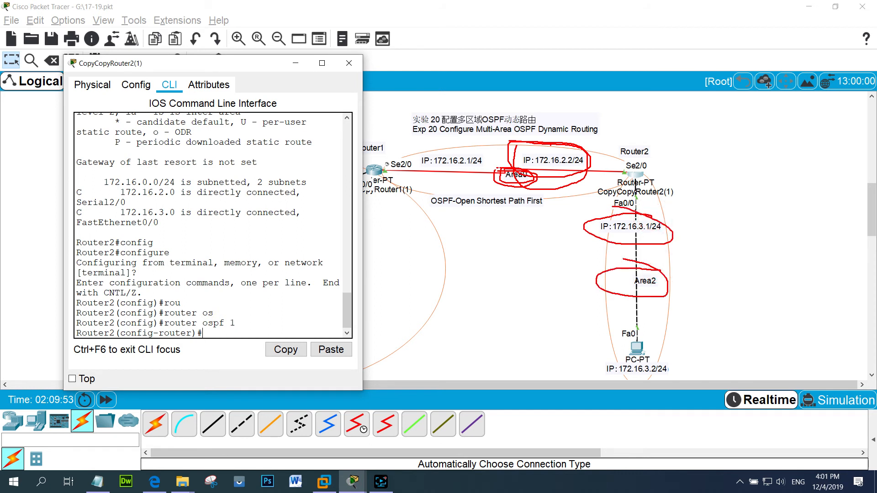
mouse_move(629, 149)
left_mouse_down()
mouse_move(624, 188)
mouse_move(468, 197)
mouse_move(377, 161)
mouse_move(508, 143)
mouse_move(607, 151)
left_mouse_up()
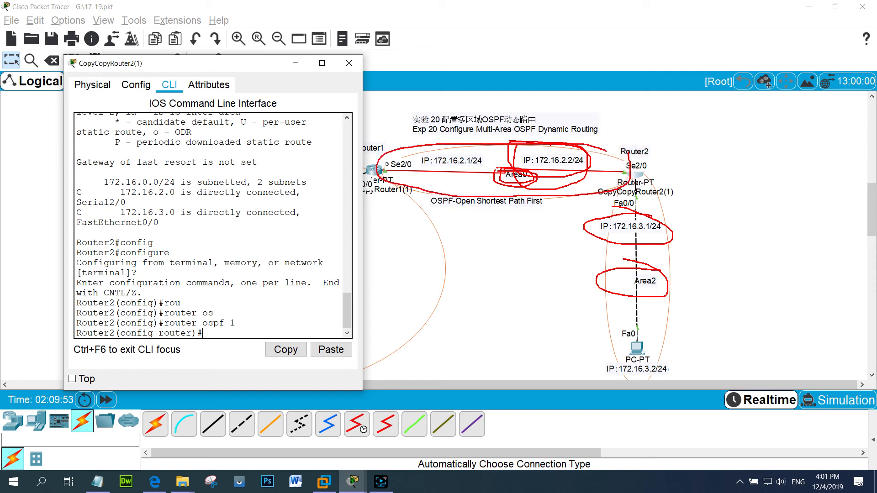
mouse_move(516, 164)
left_mouse_down()
mouse_move(526, 182)
mouse_move(548, 176)
left_mouse_up()
mouse_move(647, 177)
left_mouse_down()
mouse_move(611, 207)
mouse_move(640, 203)
mouse_move(616, 209)
mouse_move(637, 217)
mouse_move(640, 174)
mouse_move(675, 356)
mouse_move(596, 242)
left_mouse_up()
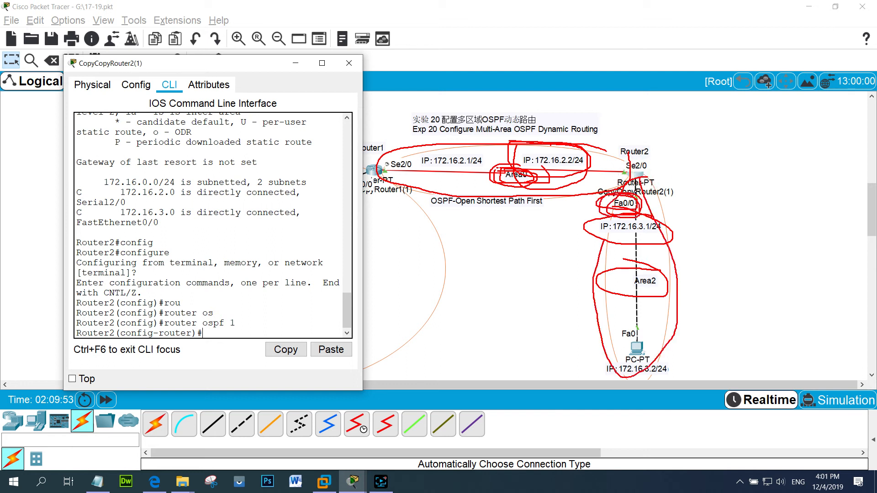
left_click_drag(627, 195, 604, 240)
left_click_drag(636, 287, 651, 291)
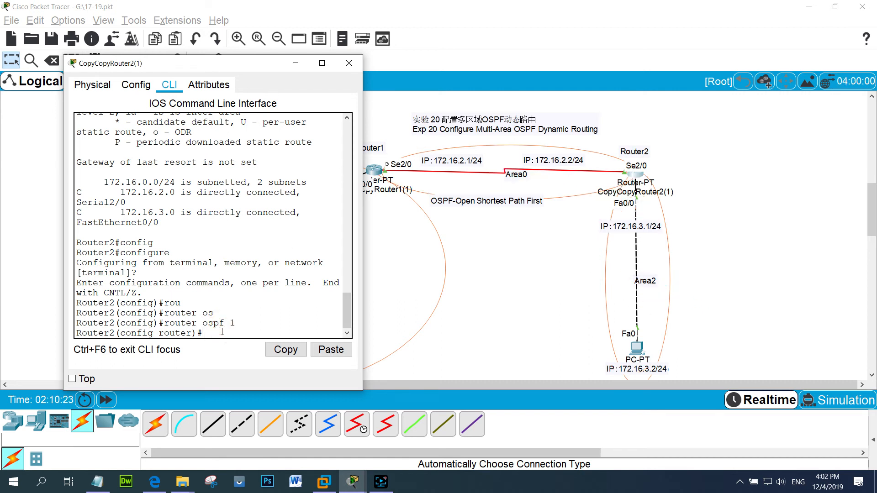
- Advertise network 172.16.2.0 with wildcard mask 0.0.0.255 in area 0 under Router2's OSPF process
key("Tab")
type("t")
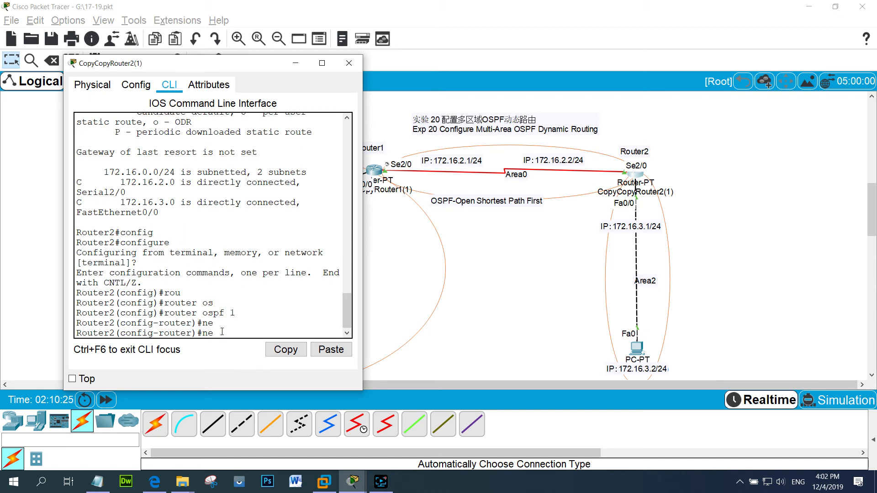
key("Tab")
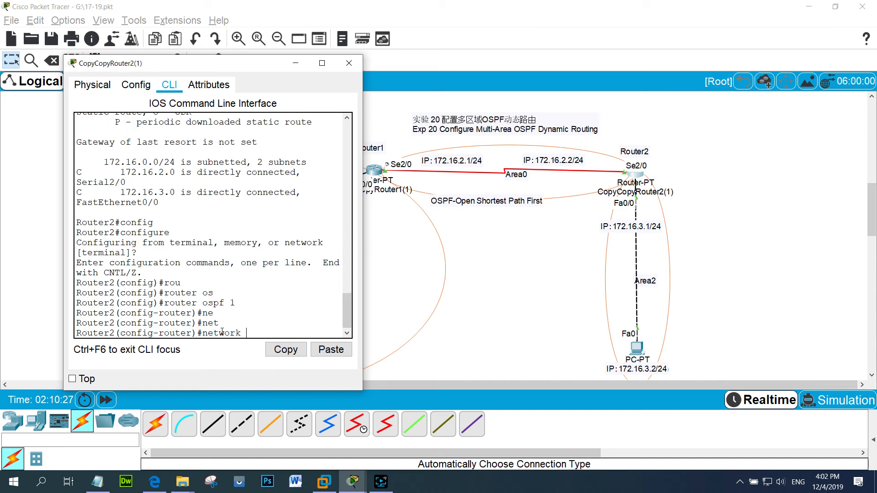
type("172.16.2.20 0.0.0.255")
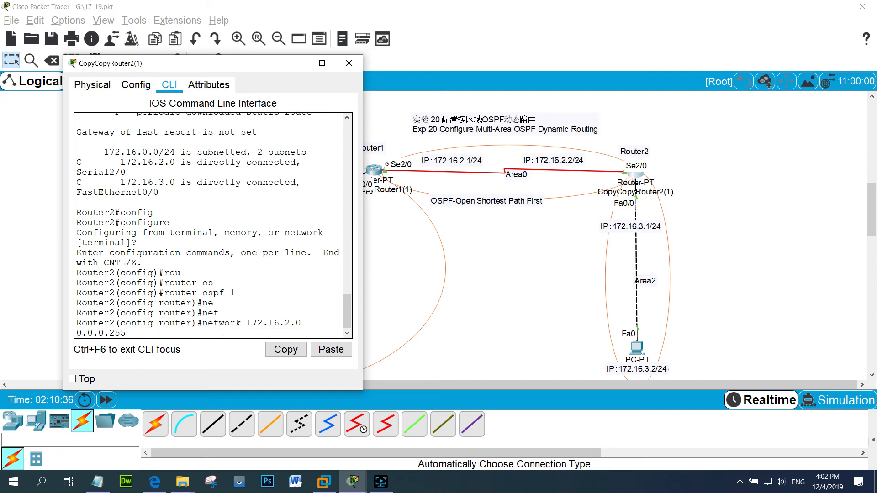
type(" ar")
key("Tab")
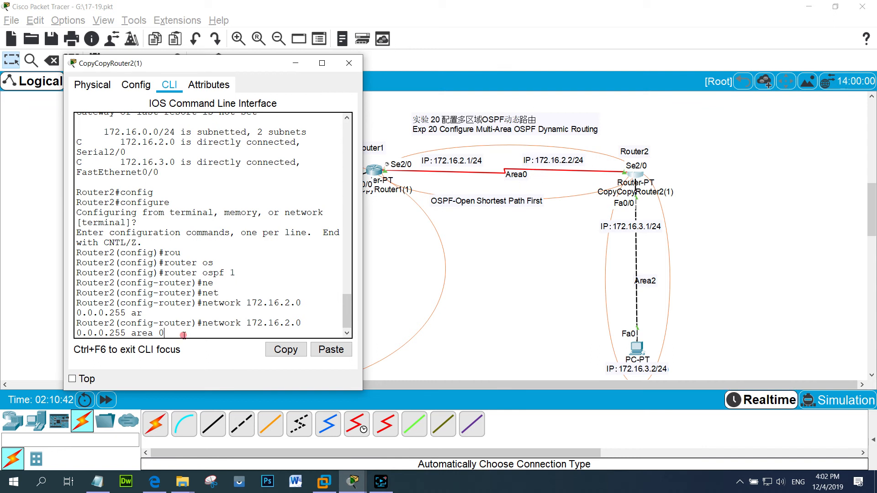
key("Return")
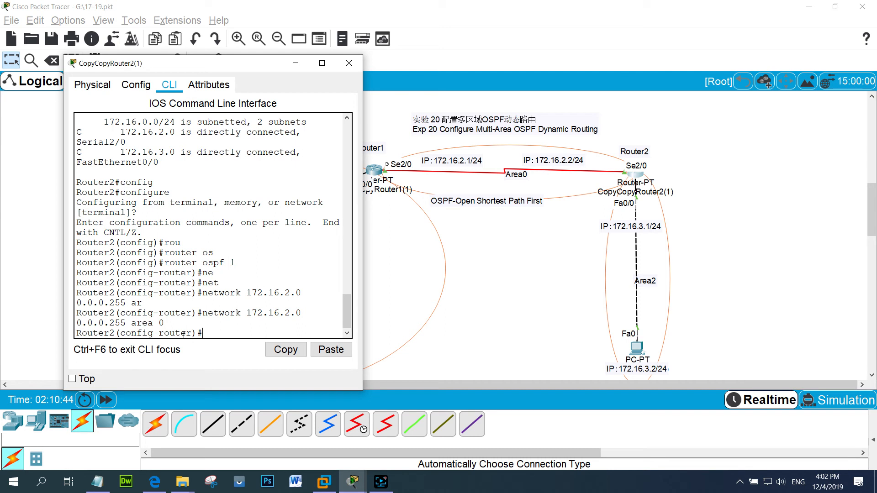
- Advertise network 172.16.3.0 with wildcard mask 0.0.0.255 in area 2 under Router2's OSPF process
type("net")
key("Return")
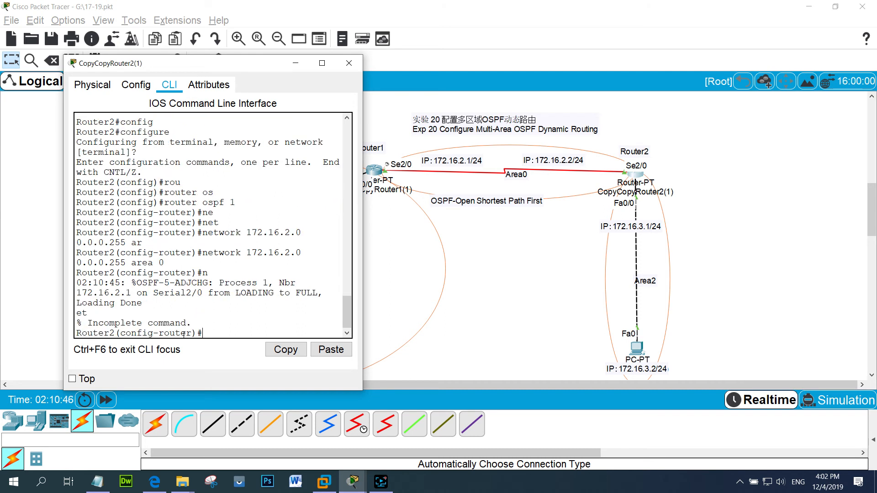
key("BackSpace")
key("BackSpace")
type("et")
key("Tab")
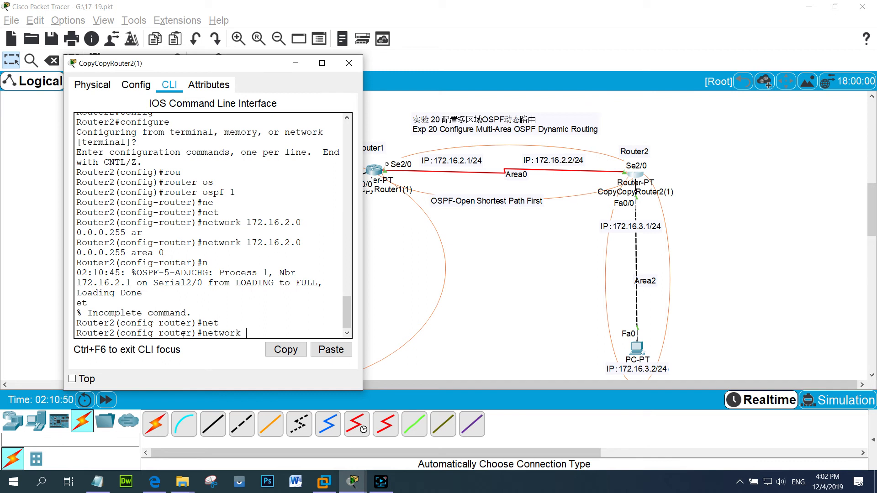
type("1")
type("72.16.3.1")
key("BackSpace")
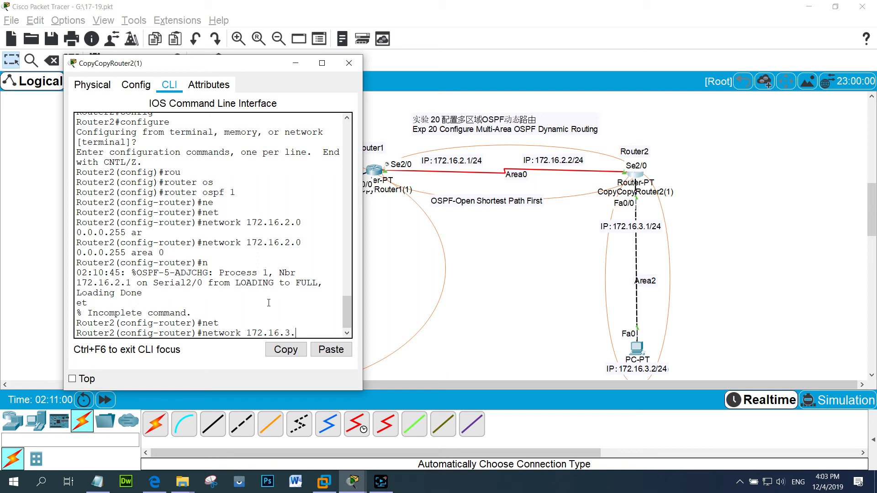
type("0 0.0.0.255 ")
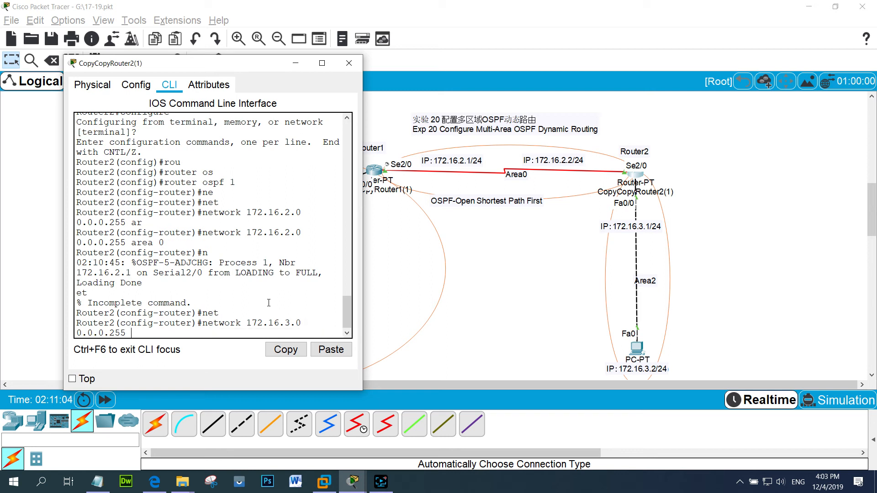
type("ar")
key("Tab")
type("2")
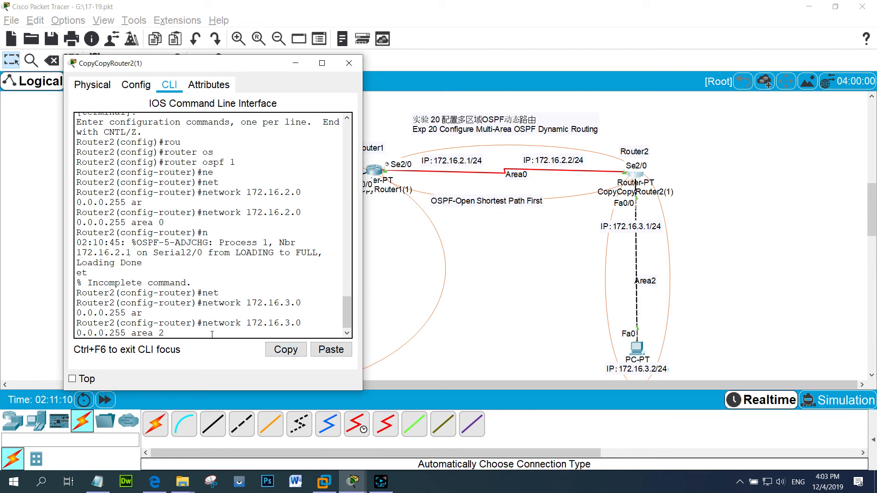
key("Return")
- Leave the OSPF and global configuration modes on Router2 and return to privileged EXEC mode
type("exi")
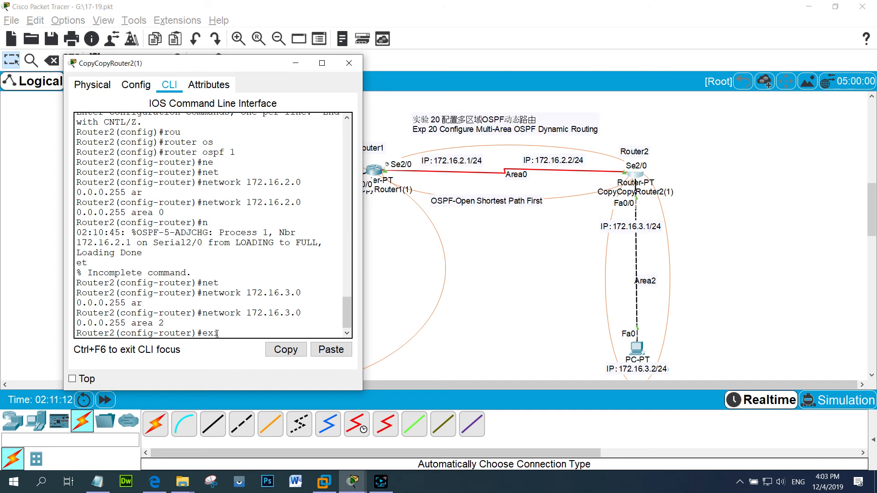
type("t")
key("Return")
type("en")
key("Return")
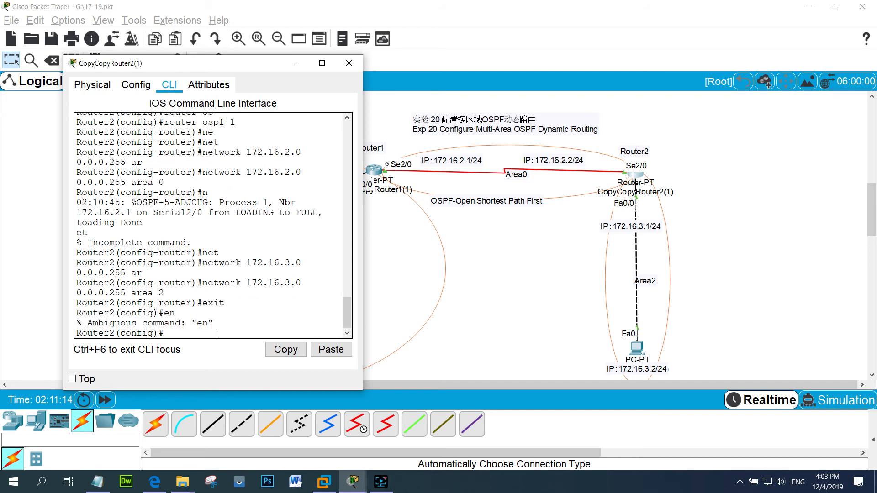
type("end")
key("Return")
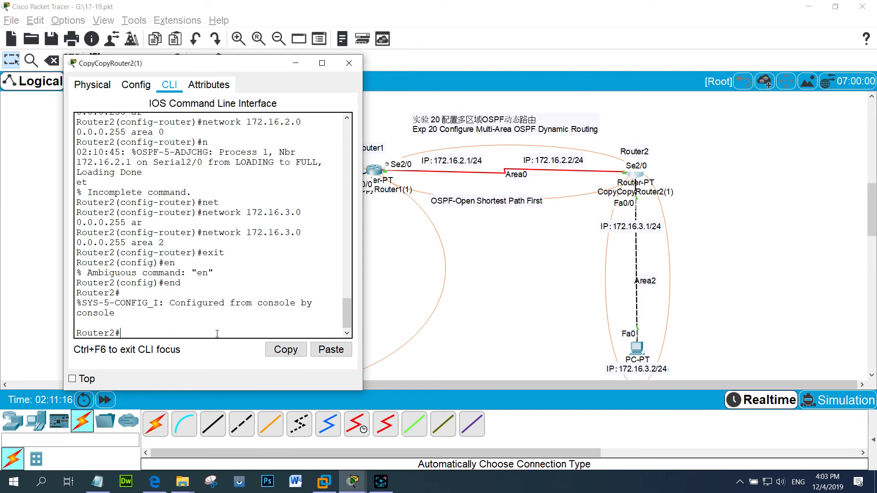
- Switch to Router1's command line and end its configuration mode, returning to privileged EXEC mode
left_click(523, 292)
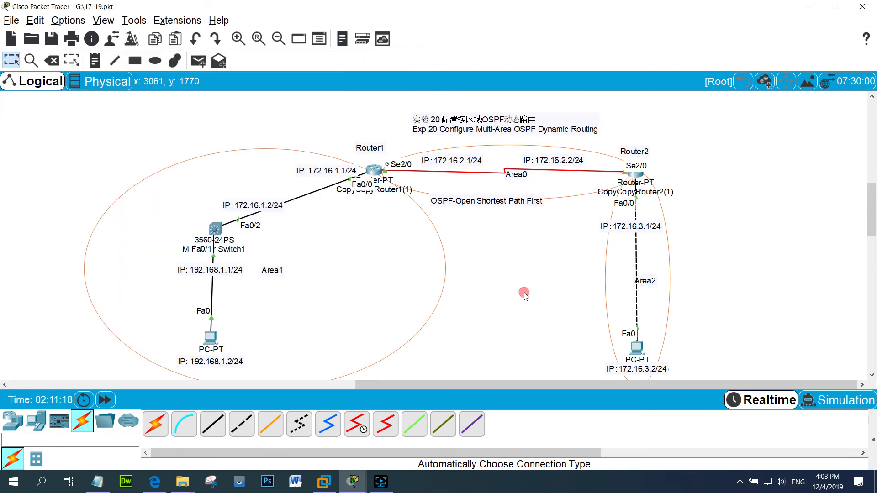
left_click(377, 169)
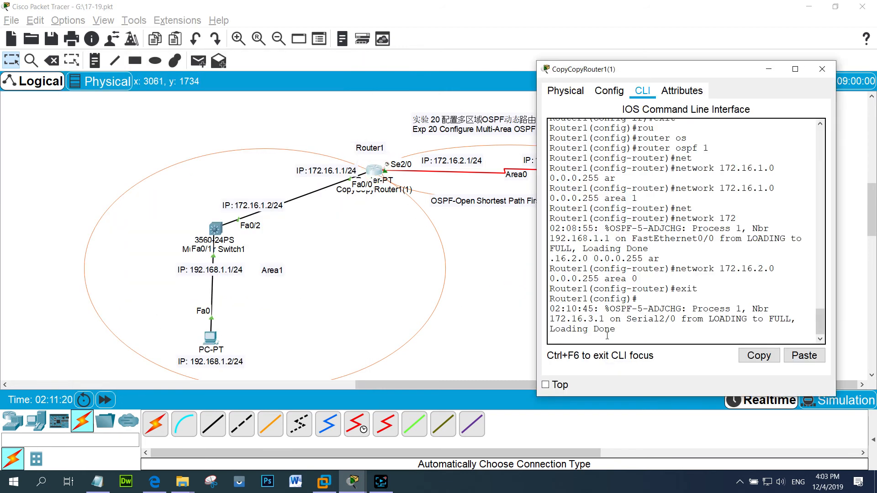
type("end")
key("Return")
key("Return")
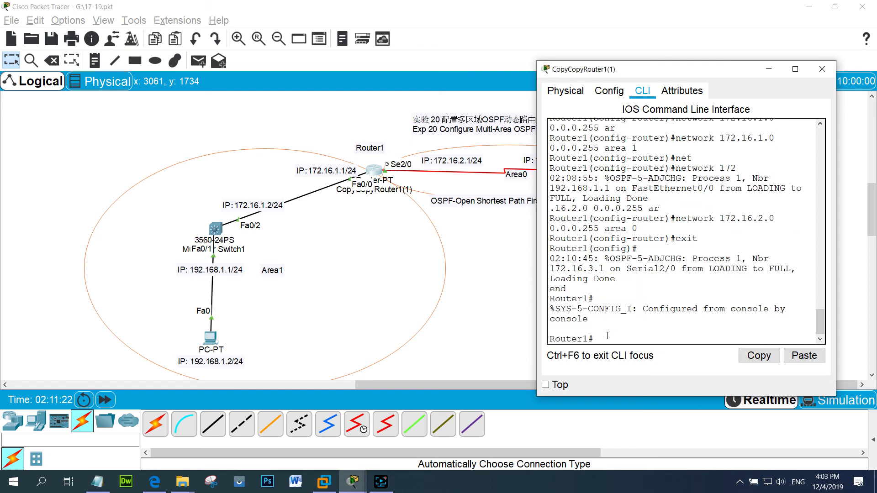
right_click(607, 336)
- Open the command line of Switch3 and end its OSPF configuration, returning to privileged EXEC mode
left_click(388, 231)
left_click(217, 230)
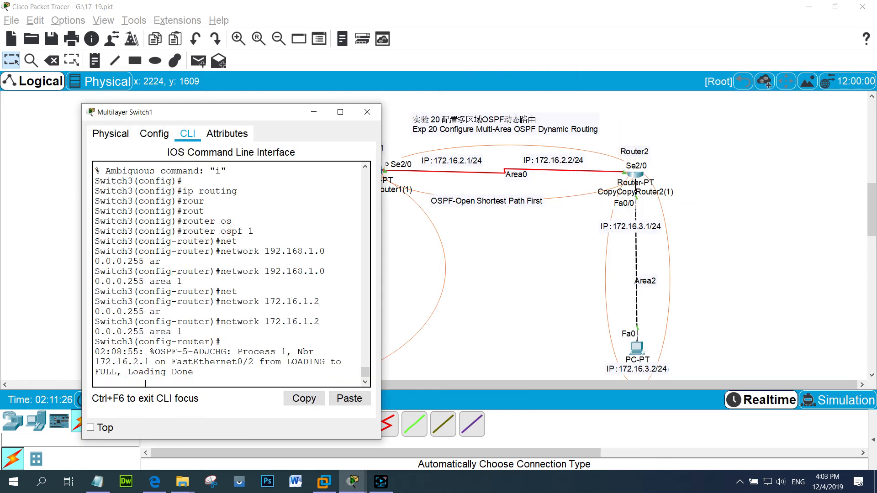
key("Return")
type("er)#e")
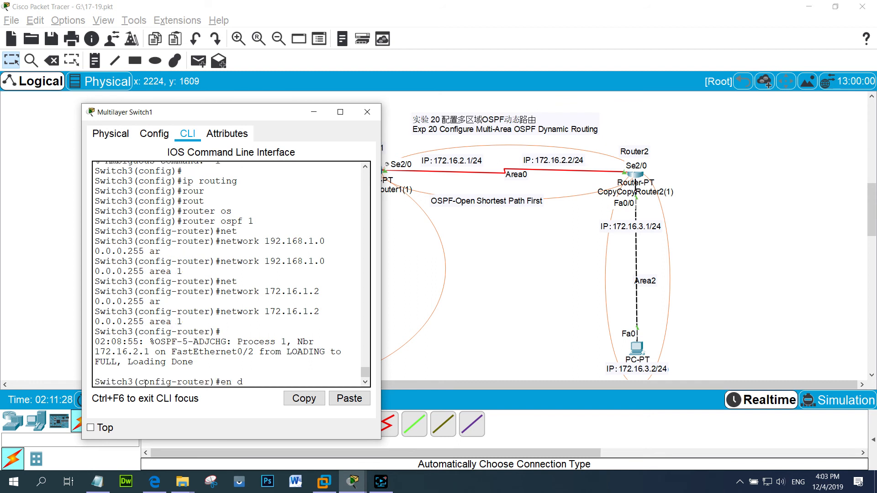
type("nd")
key("Return")
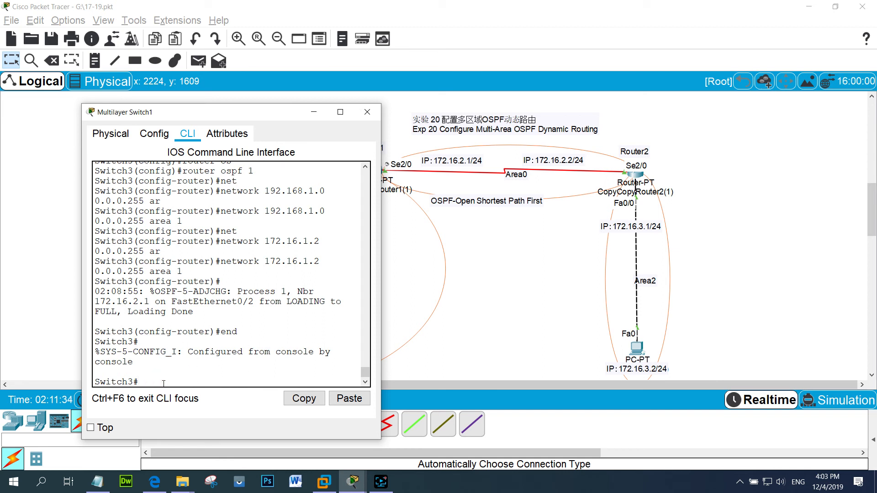
- Display the IP routing table of Switch3 with show ip route
type("sh")
key("Tab")
type("ip ")
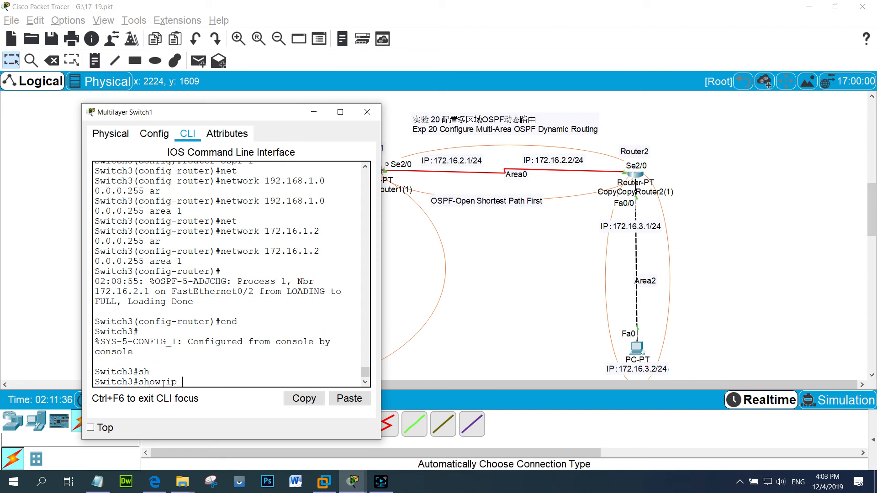
type("rou")
key("Tab")
key("Return")
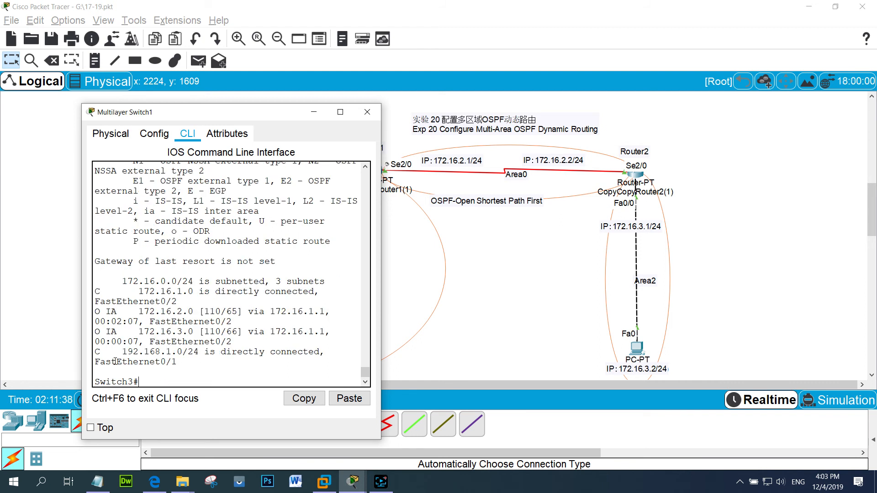
- Examine the inter-area OSPF entries for 172.16.2.0 and 172.16.3.0 in Switch3's routing table
left_click_drag(95, 311, 331, 333)
left_click(104, 313)
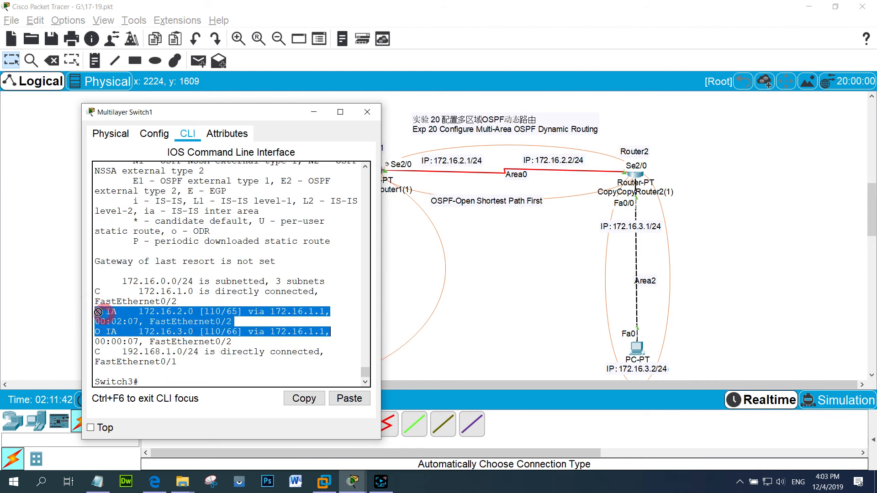
double_click(103, 314)
left_click(107, 331)
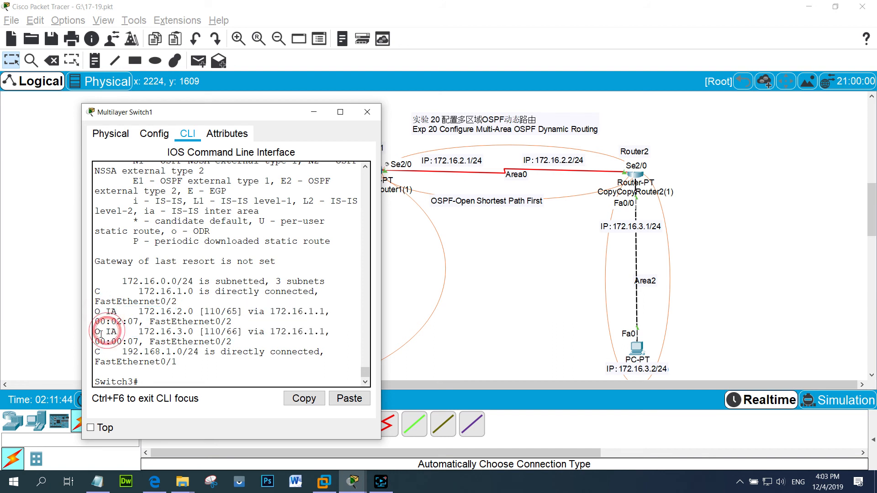
left_click(100, 332)
left_click(167, 331)
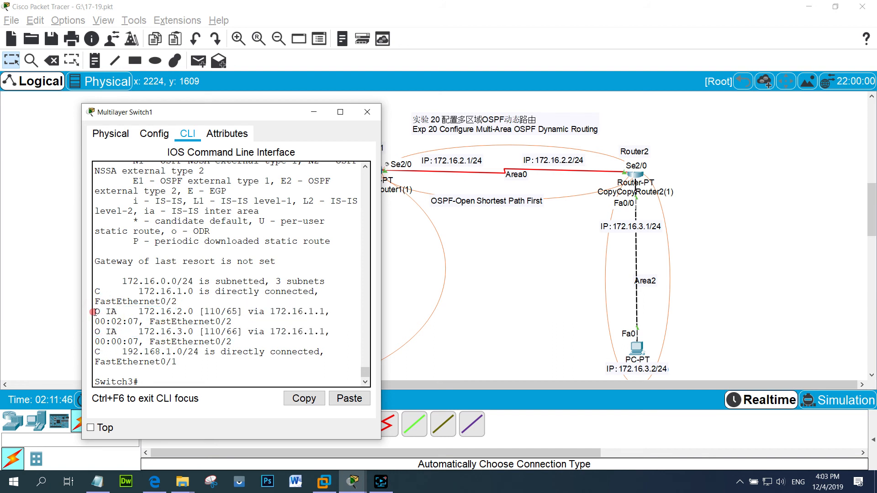
left_click_drag(95, 312, 233, 341)
left_click(460, 305)
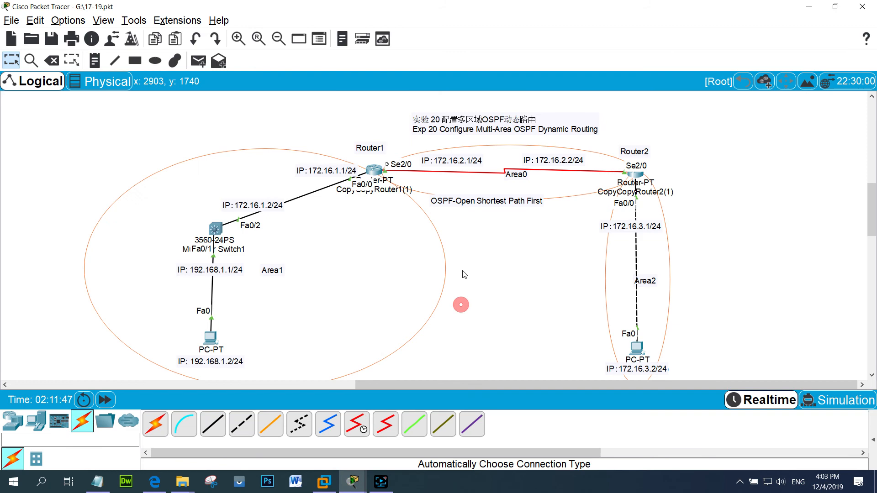
- Open Router1's command line and display its IP routing table with show ip route
left_click(373, 170)
type("s")
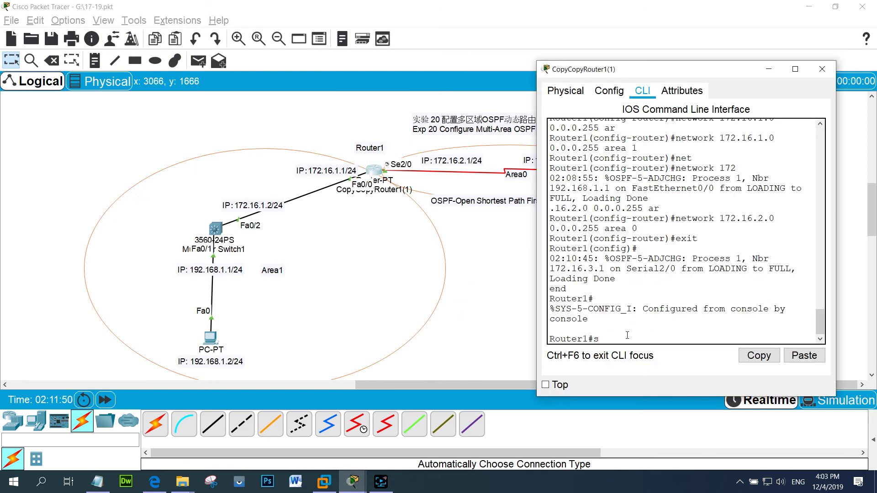
type("h")
key("Tab")
type("i")
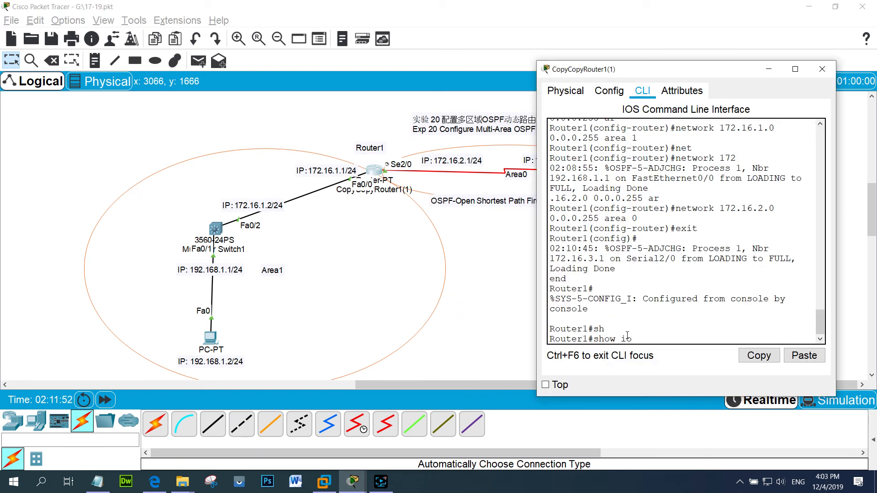
type("p")
key("Tab")
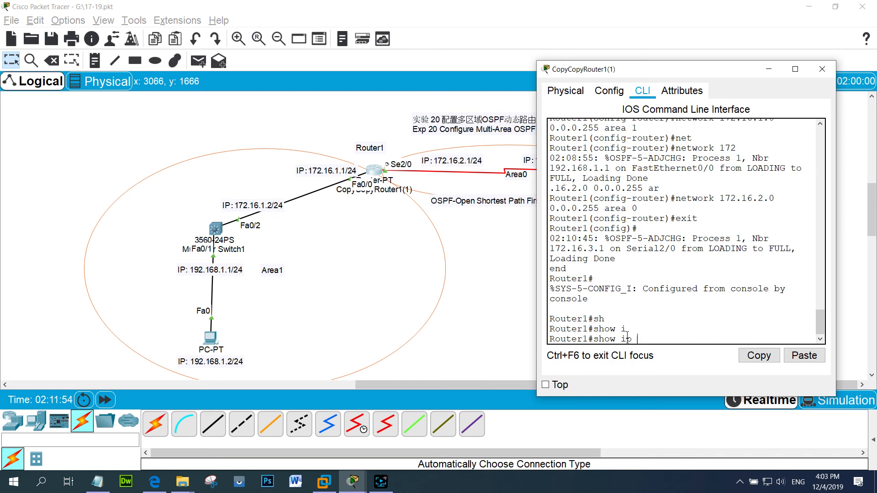
type("route")
key("Return")
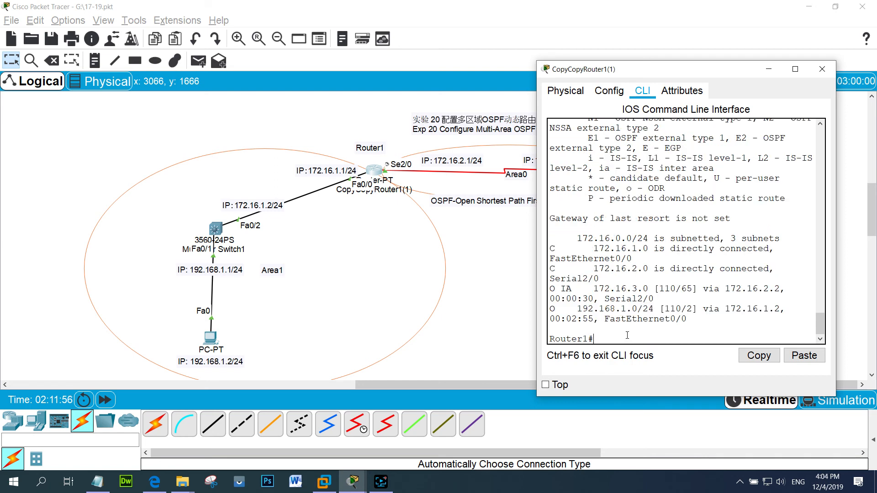
- Examine the OSPF-learned routes to 172.16.3.0 and 192.168.1.0 in Router1's routing table
right_click(629, 338)
left_click(558, 290)
double_click(557, 291)
left_click_drag(706, 323, 549, 291)
left_click(458, 281)
- Open Router2's command line and display its IP routing table with show ip route
left_click(643, 176)
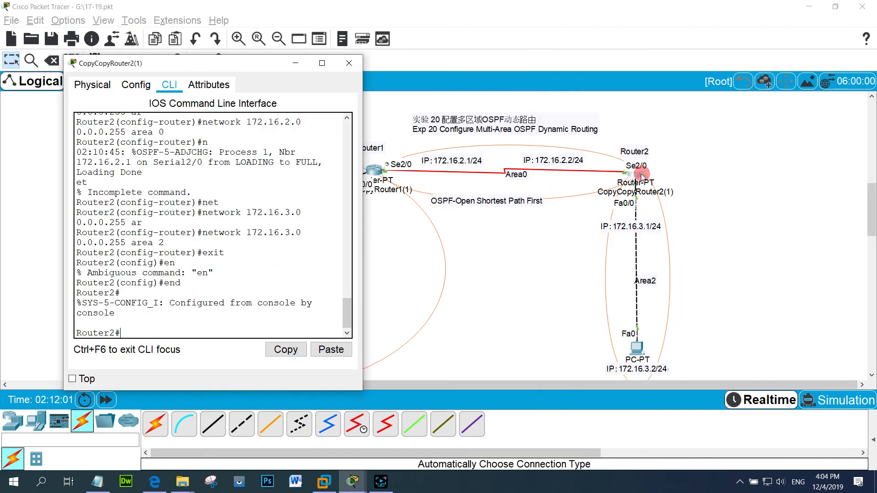
left_click(149, 336)
type("sho")
key("Tab")
type("ip ro")
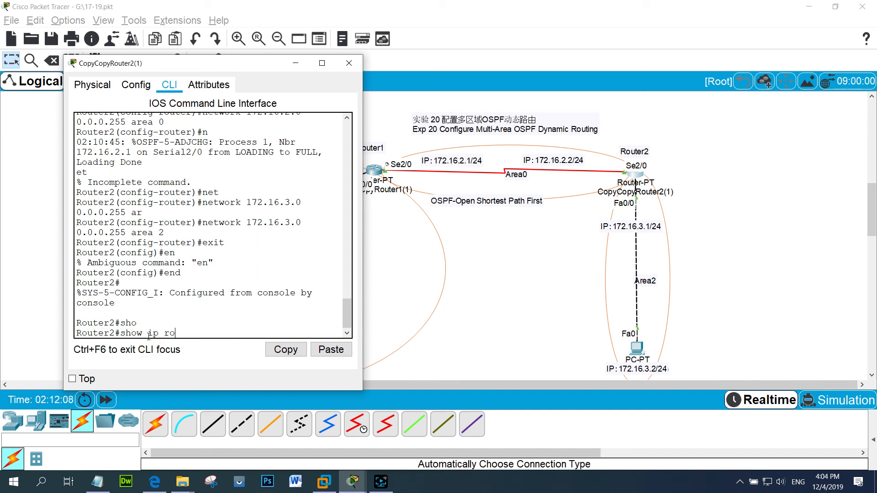
key("Tab")
key("Return")
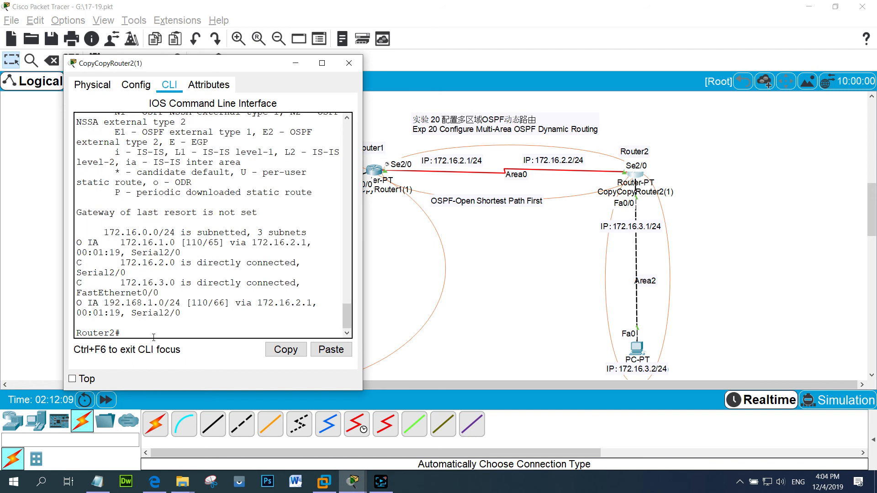
- Examine the inter-area OSPF entries for 172.16.1.0 and 192.168.1.0 in Router2's routing table
triple_click(183, 313)
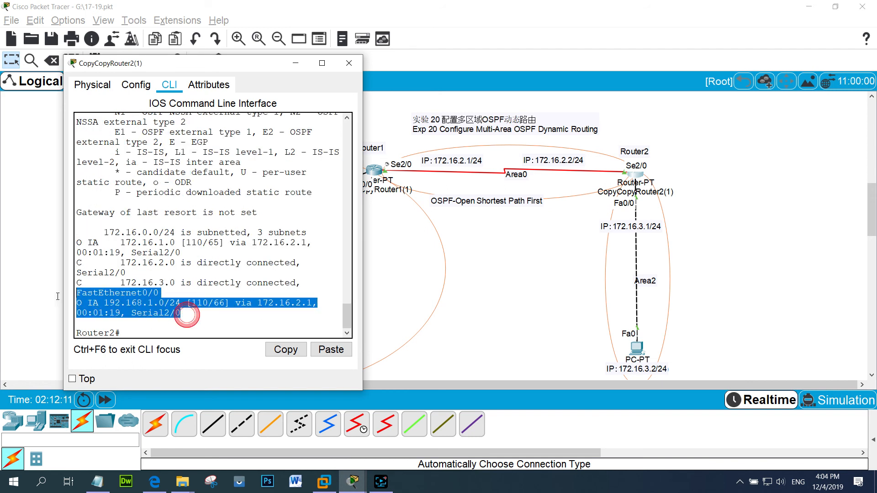
left_click_drag(79, 243, 197, 258)
triple_click(180, 314)
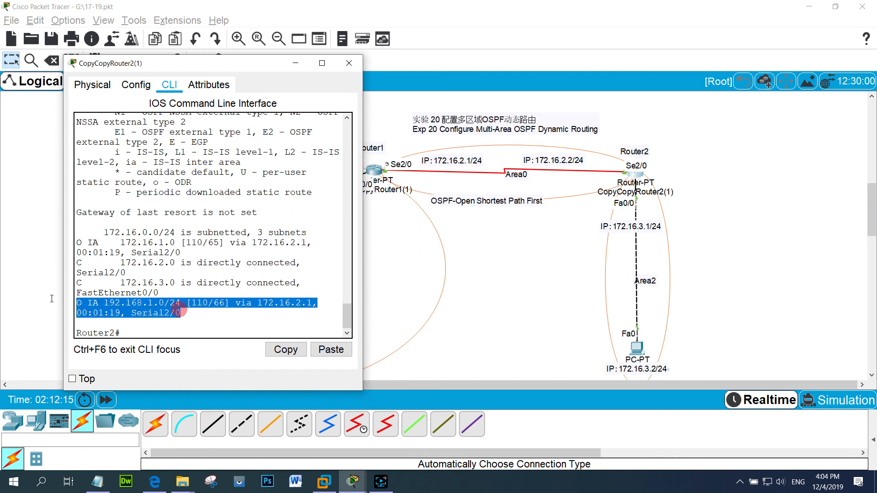
left_click(209, 335)
left_click(581, 303)
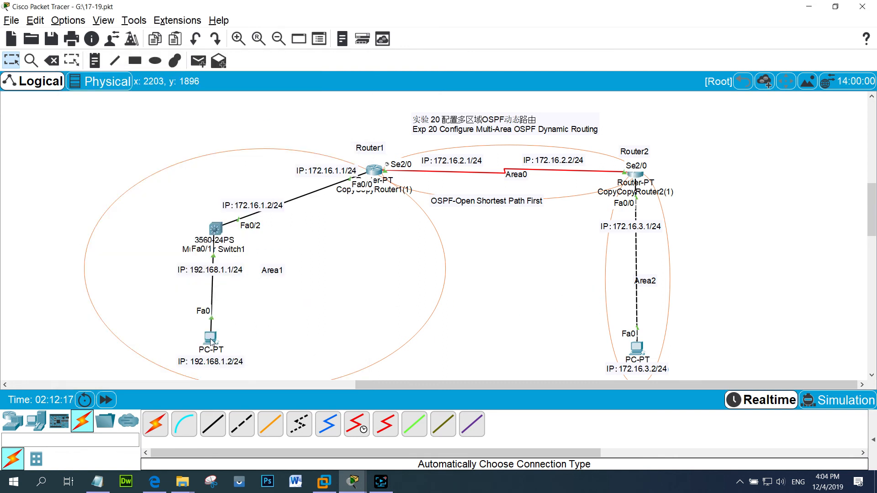
- Shift the Area1 ellipse and its label slightly up and to the left in the topology
mouse_move(180, 321)
left_mouse_down()
mouse_move(240, 349)
mouse_move(214, 329)
mouse_move(171, 318)
left_mouse_up()
left_click(75, 346)
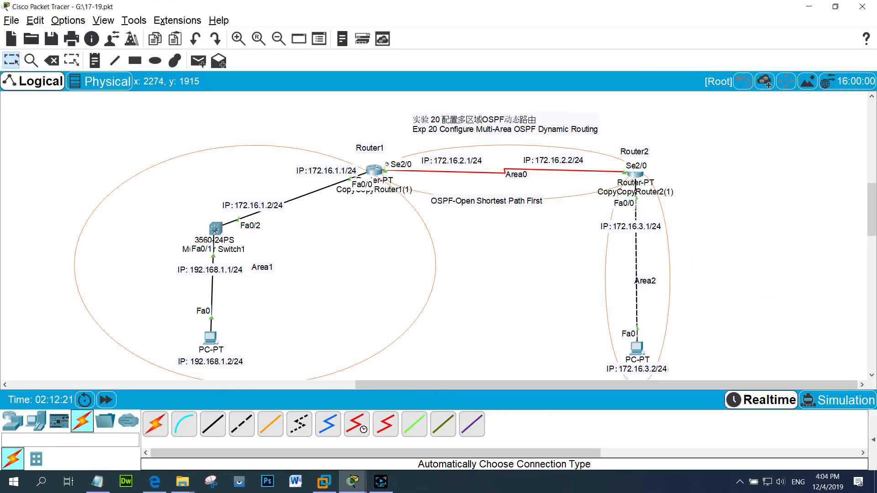
left_click(267, 274)
left_click_drag(252, 320, 246, 341)
mouse_move(639, 325)
left_mouse_down()
mouse_move(623, 326)
mouse_move(642, 327)
left_mouse_up()
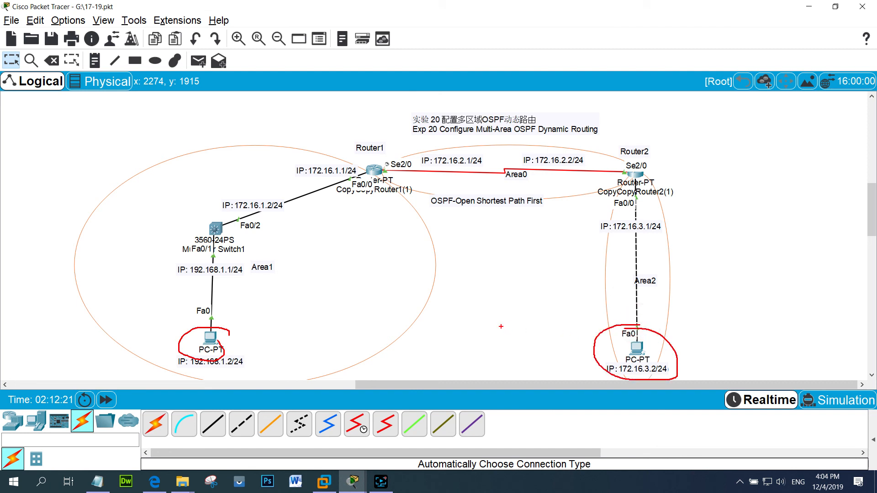
key("Escape")
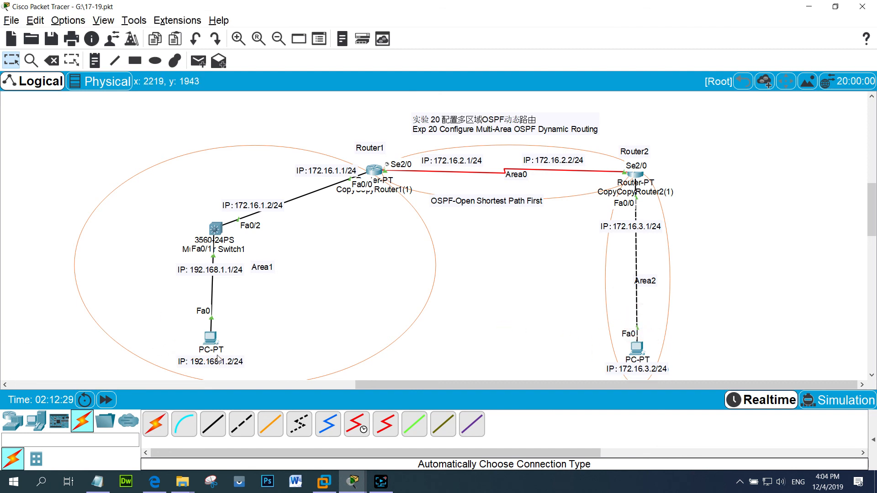
- Ping 172.16.3.2 from the command prompt of the PC in Area1 and check the replies
left_click(210, 338)
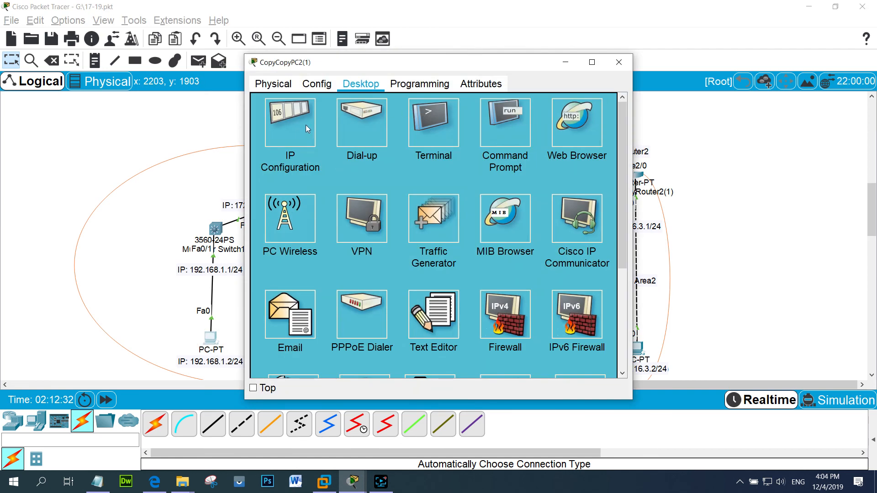
left_click(520, 131)
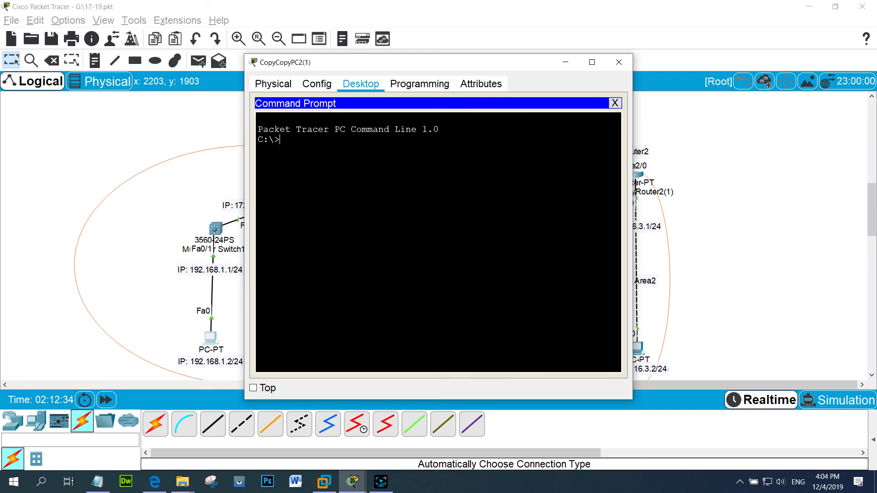
type("ping")
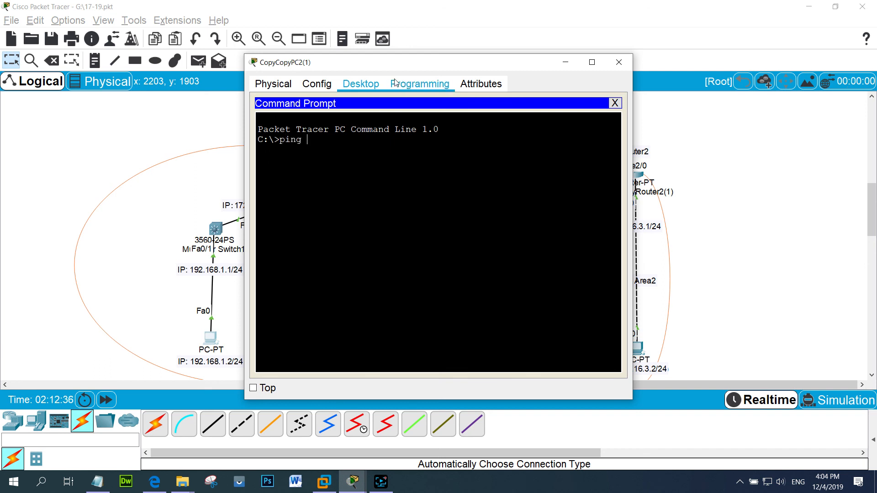
left_click_drag(434, 62, 416, 8)
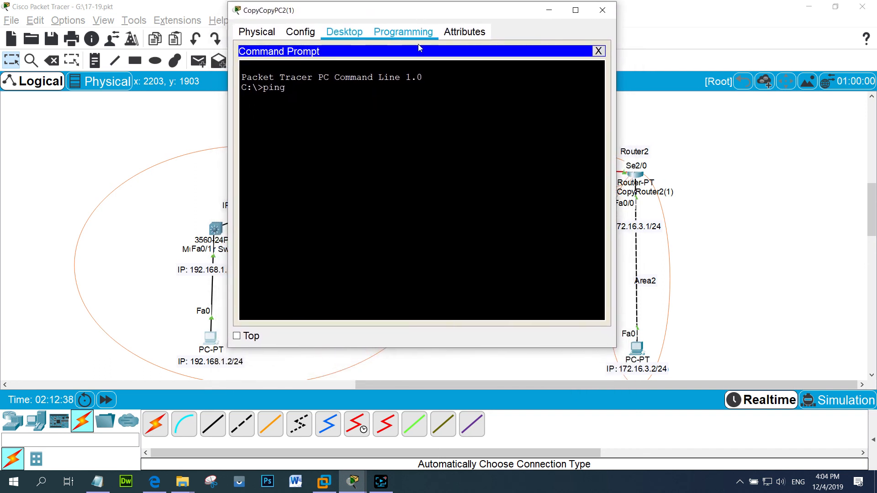
type("172.16.3.2")
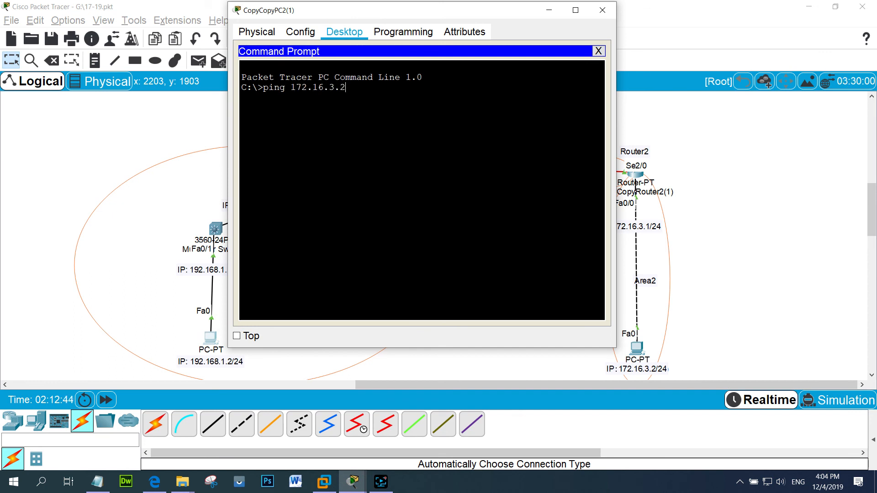
key("Return")
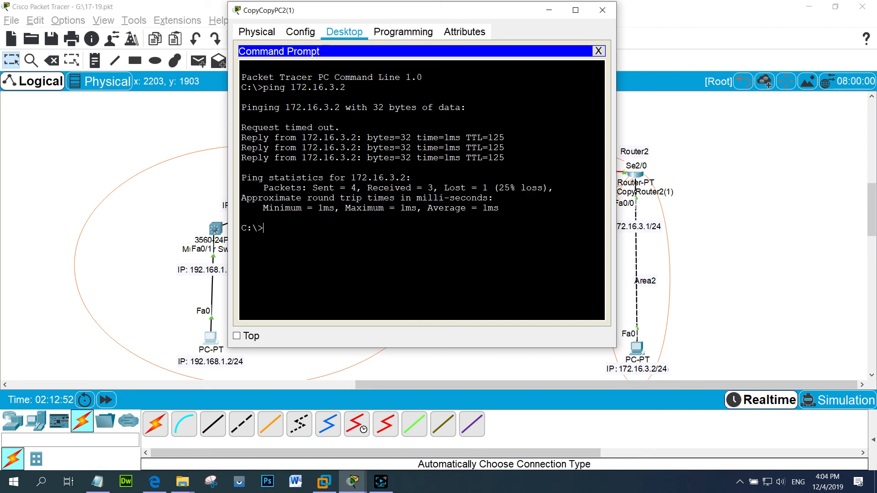
left_click_drag(520, 219, 217, 129)
left_click(387, 221)
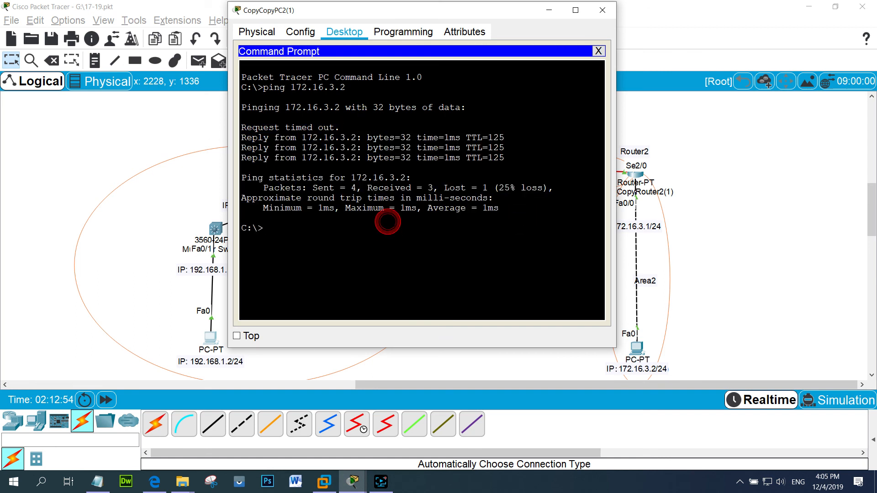
- Repeat the ping to 172.16.3.2 from the Area1 PC and review its replies
left_click(300, 231)
key("Up")
key("Return")
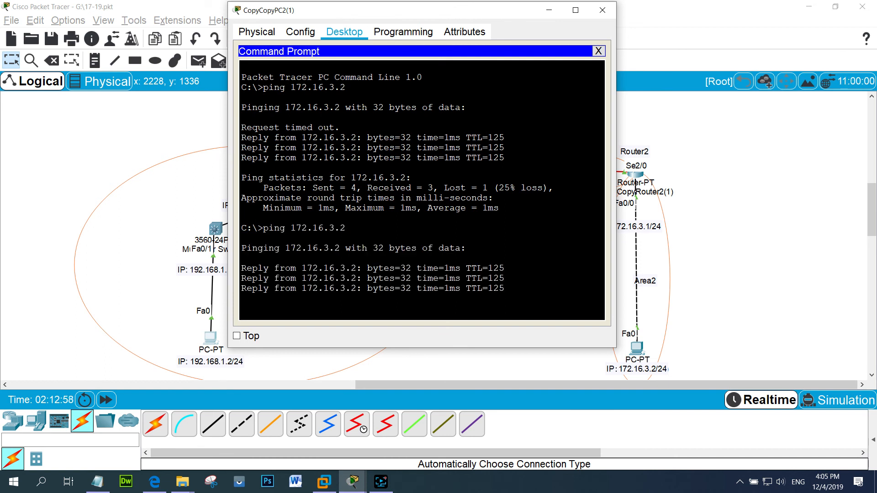
left_click_drag(527, 247, 242, 204)
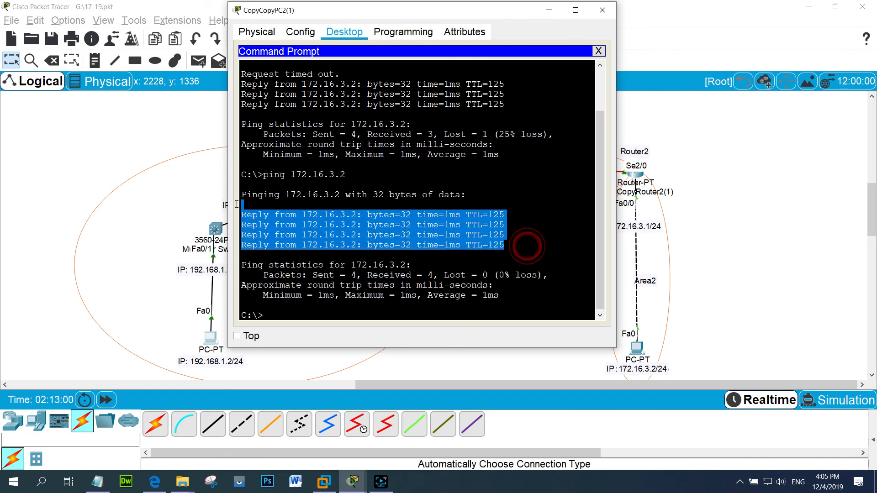
left_click(377, 238)
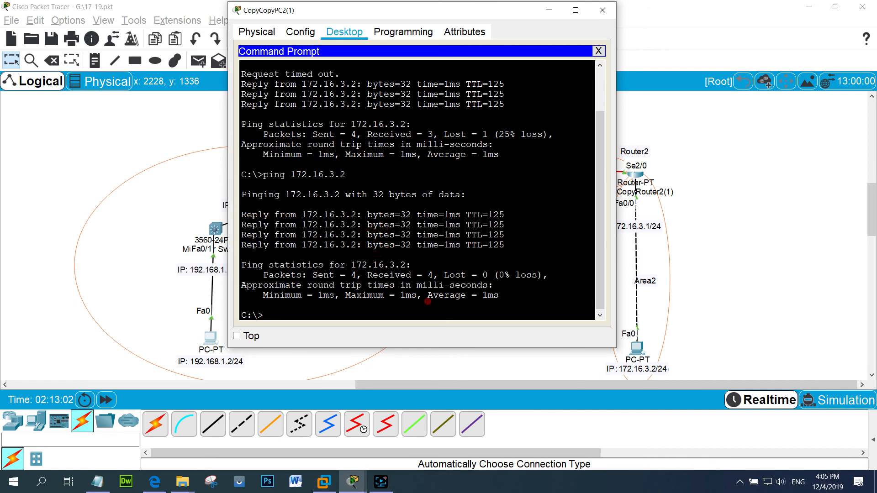
left_click(298, 318)
left_click(146, 141)
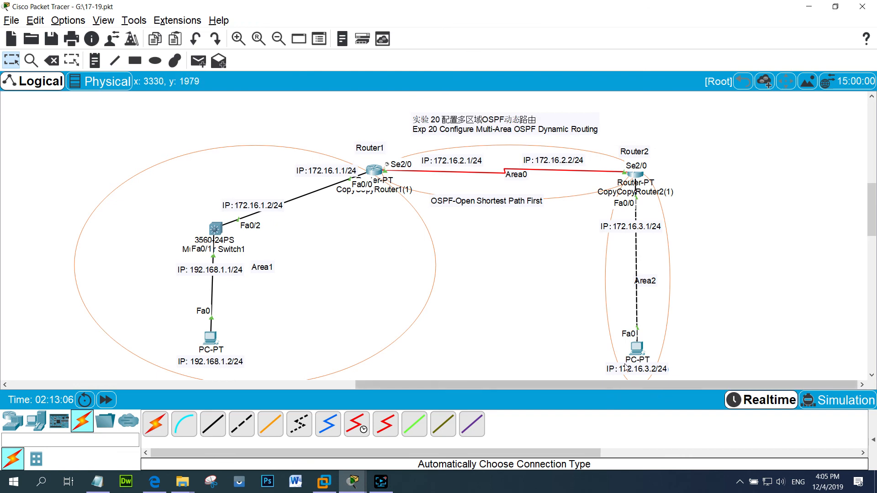
- Open the command prompt of the PC in Area2 and try to ping 192.168.1
left_click(630, 351)
left_click(501, 130)
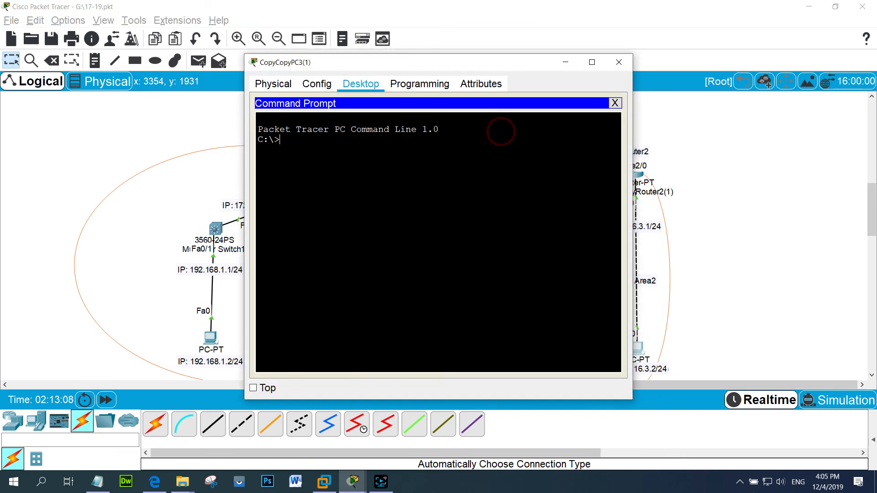
type("ping 1")
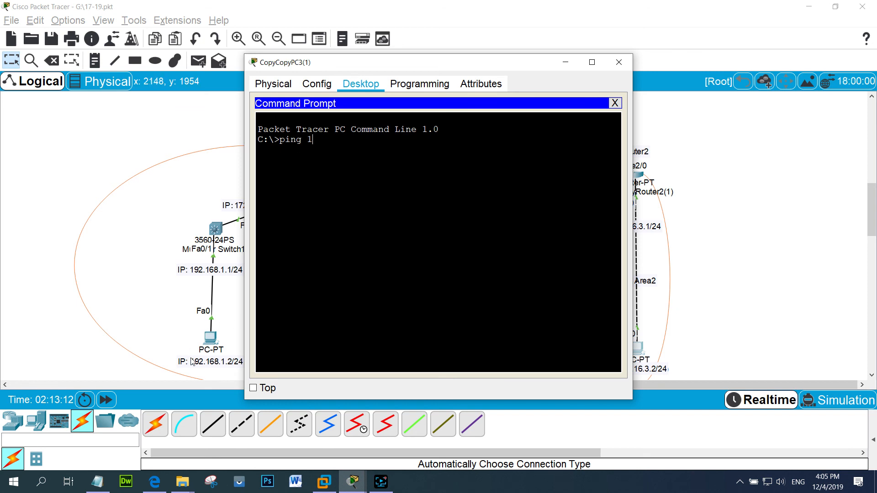
left_click_drag(325, 63, 472, 61)
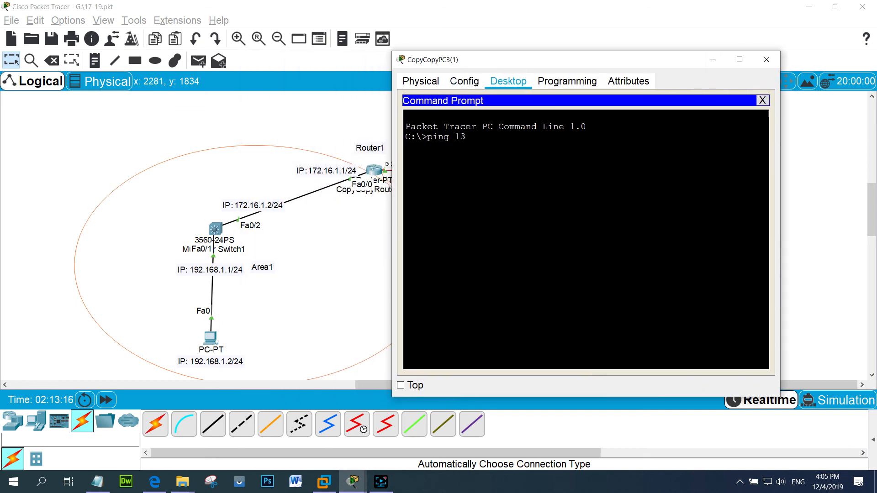
type("92.168.1")
key("Return")
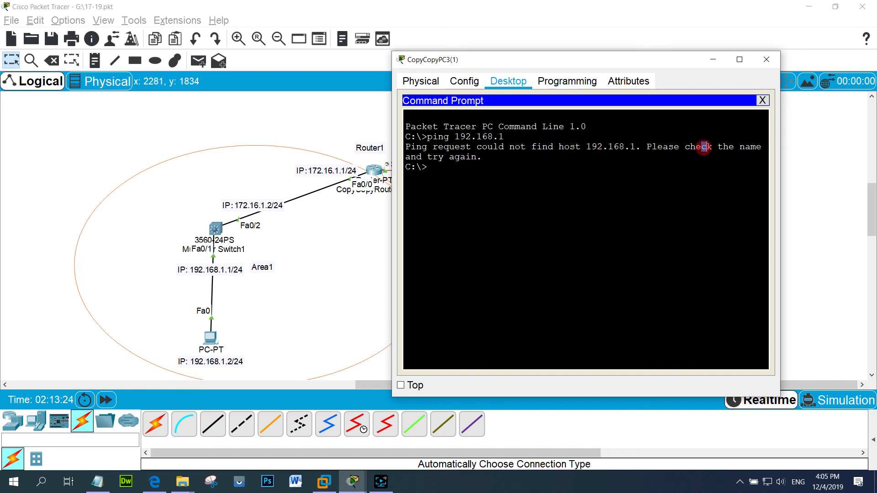
left_click_drag(418, 150, 493, 137)
left_click(492, 156)
left_click(446, 164)
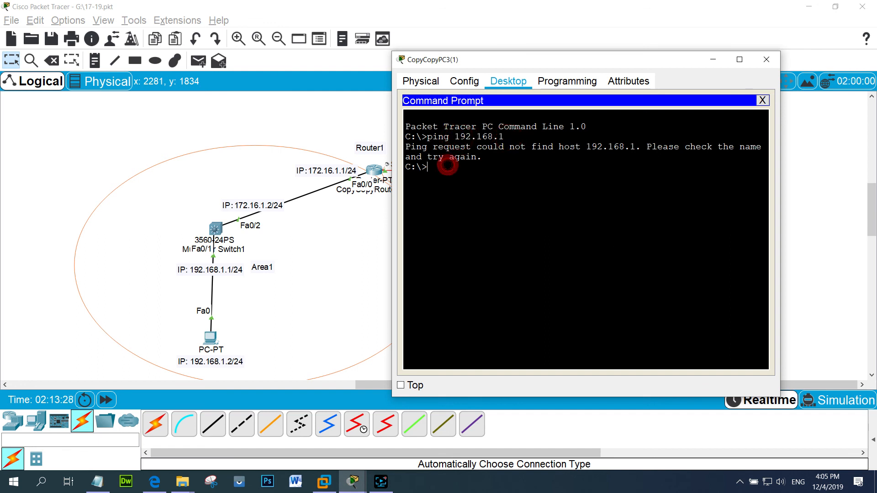
- Ping the Area1 PC at 192.168.1.2 from the Area2 PC and check the replies
key("Up")
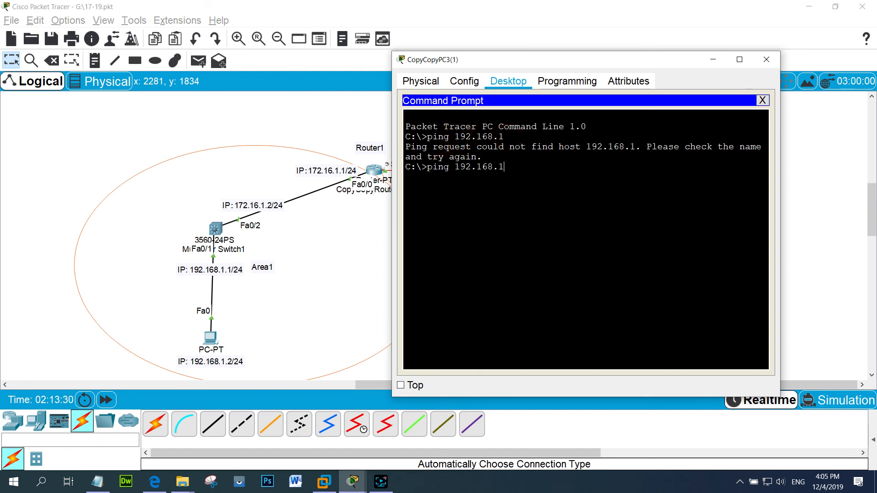
type(".2")
key("Return")
left_click_drag(472, 204, 512, 256)
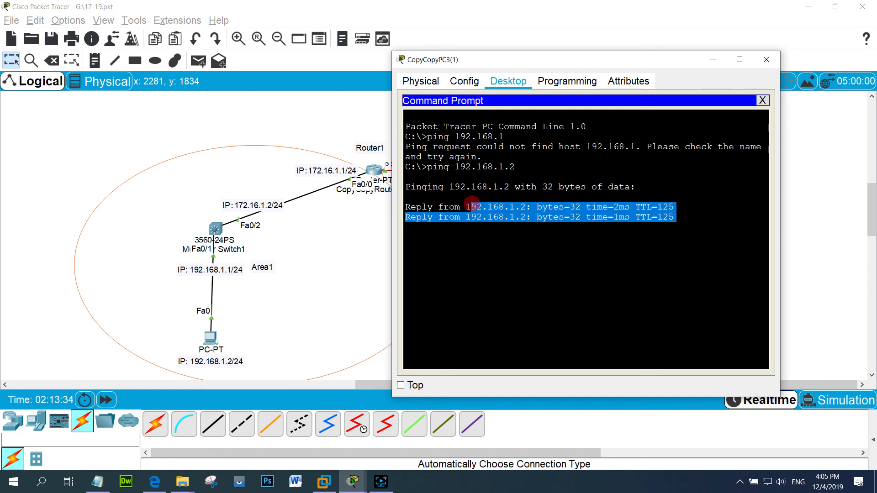
left_click(517, 264)
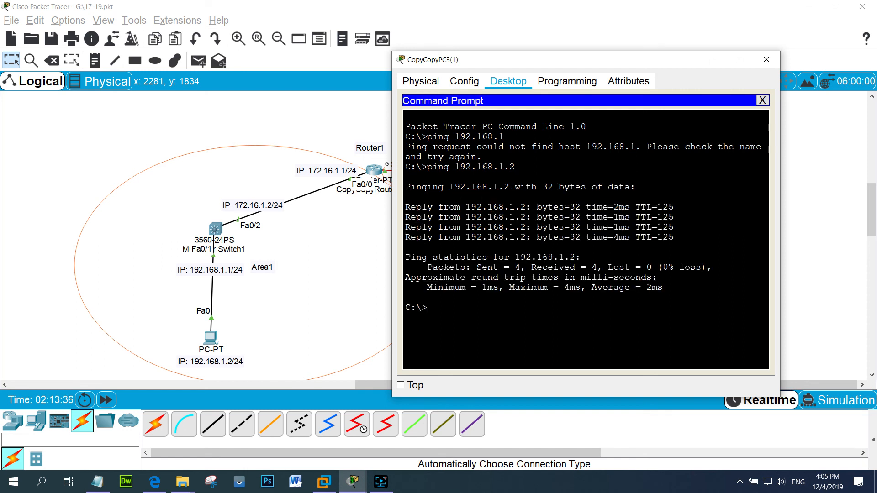
left_click(272, 109)
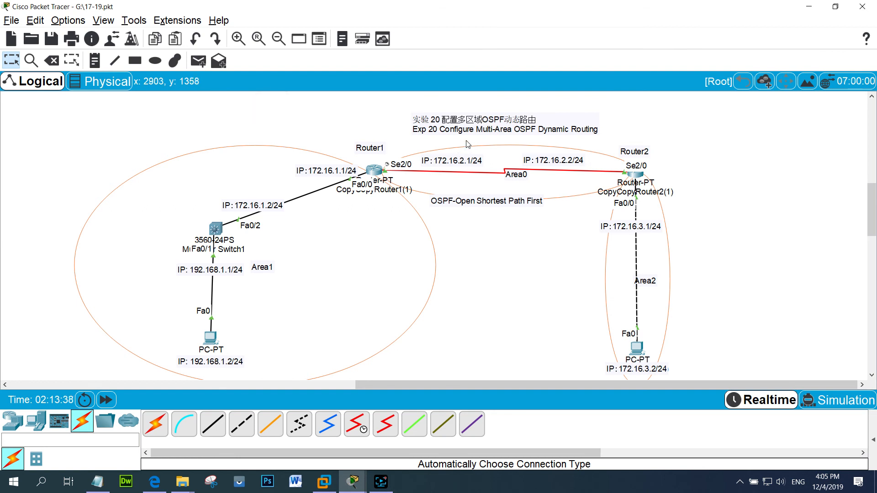
- Move the Exp 20 title note slightly up and to the left above the topology, and deselect it
left_click(489, 129)
left_click_drag(489, 129, 475, 126)
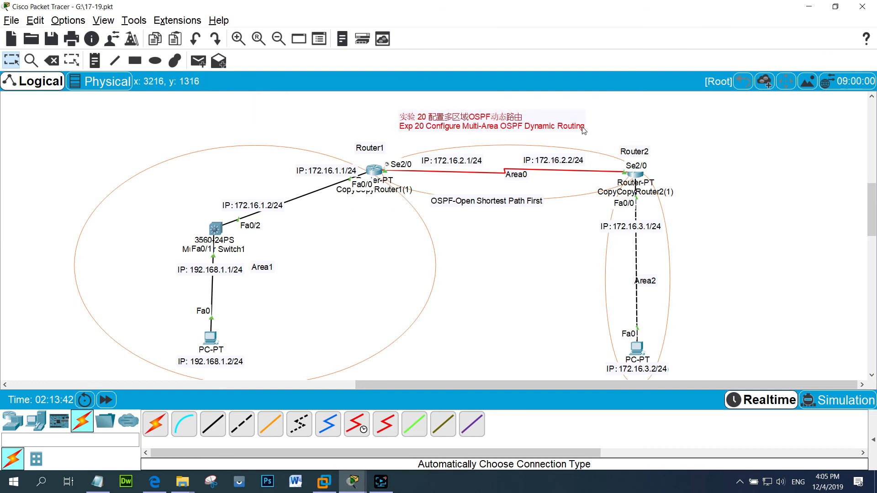
left_click(614, 129)
left_click(749, 301)
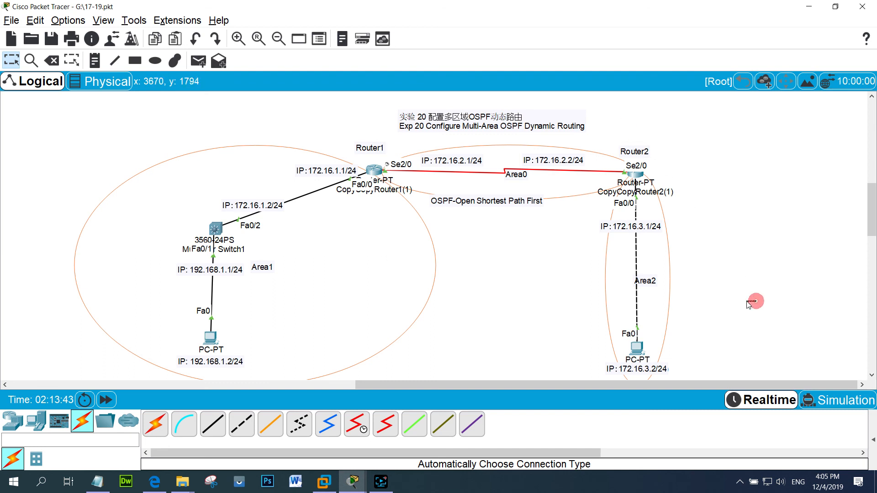